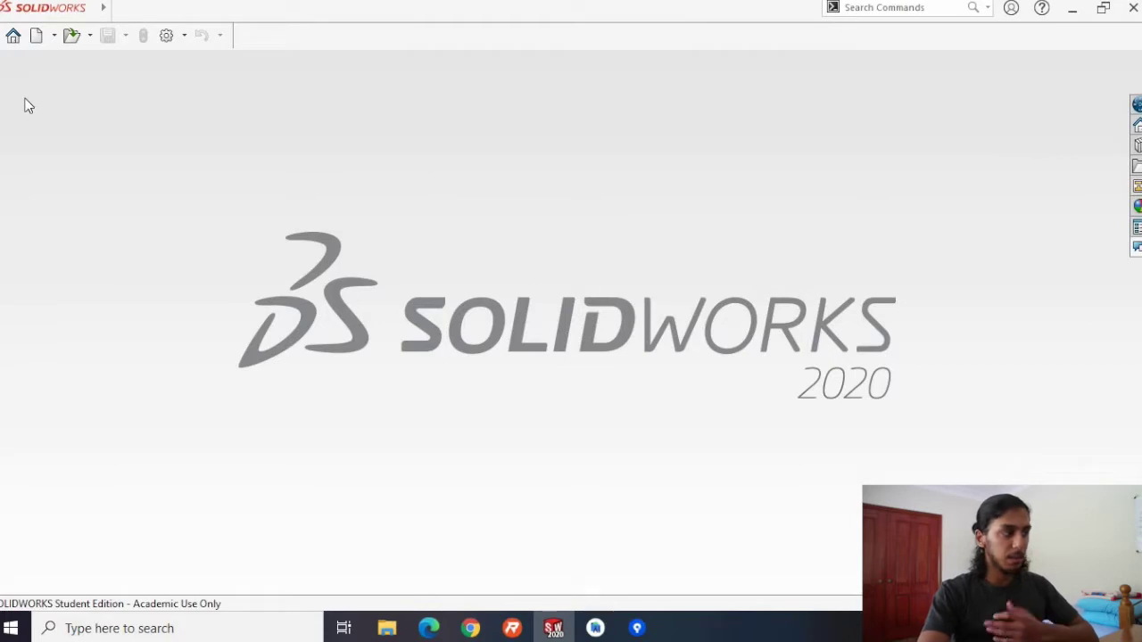
Create the new part Part2 and select its Front, Top and Right planes to see where they lie.
left_click(12, 35)
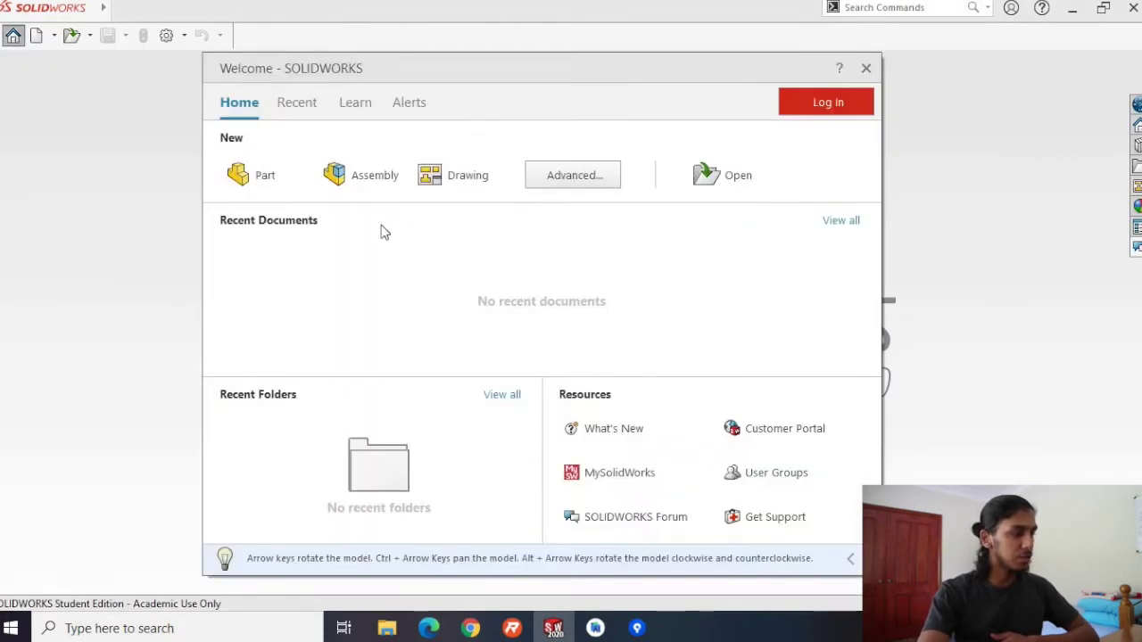
left_click(265, 176)
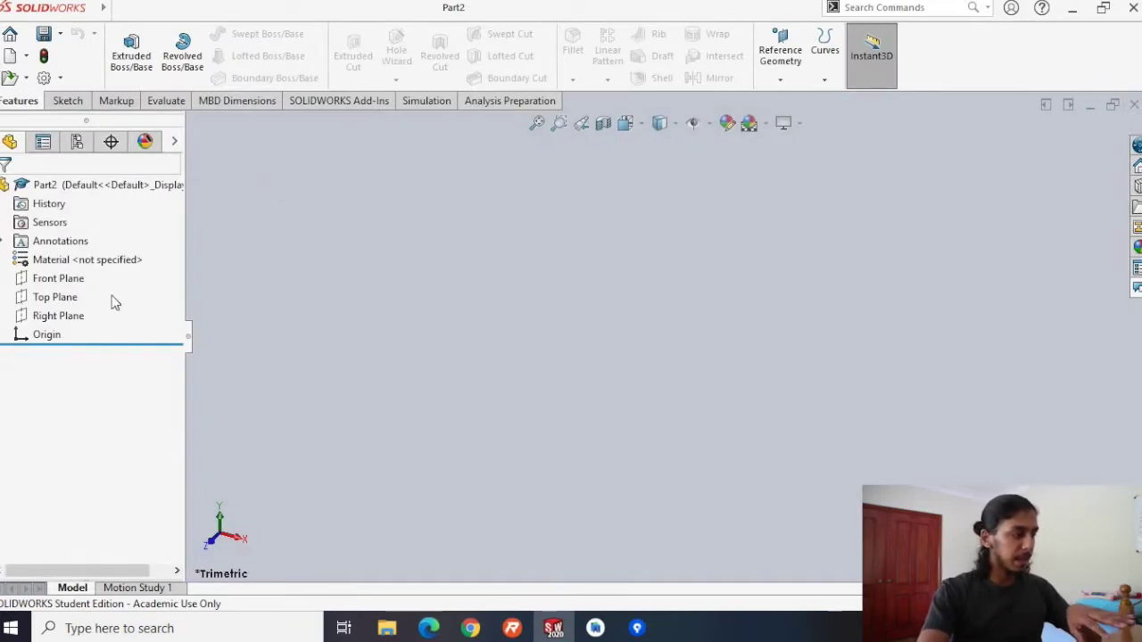
left_click(68, 280)
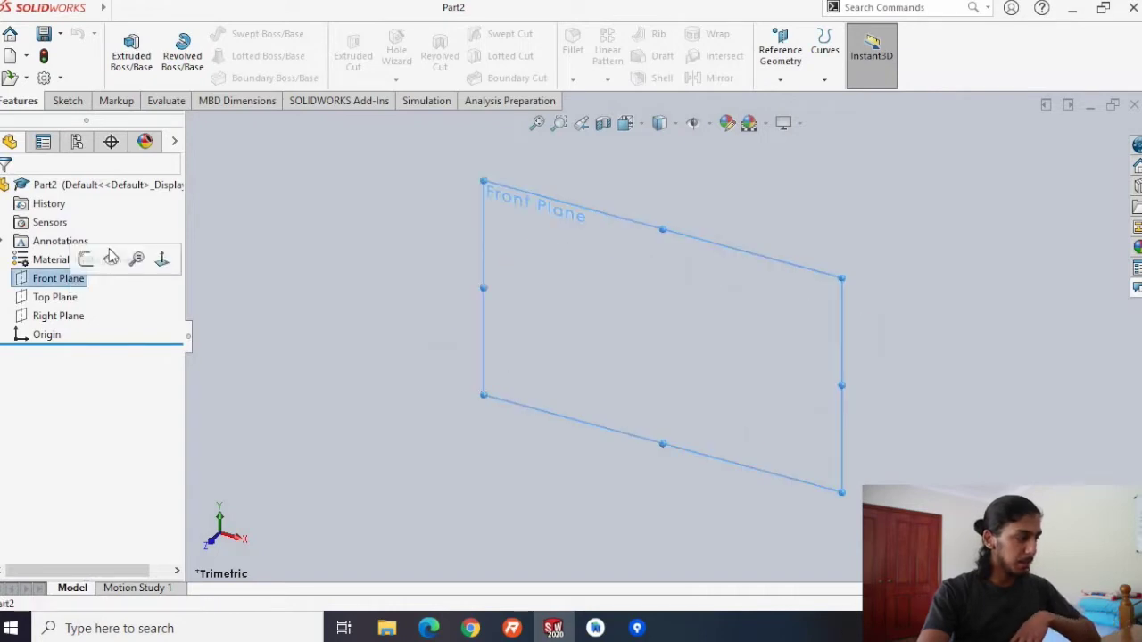
left_click(57, 300)
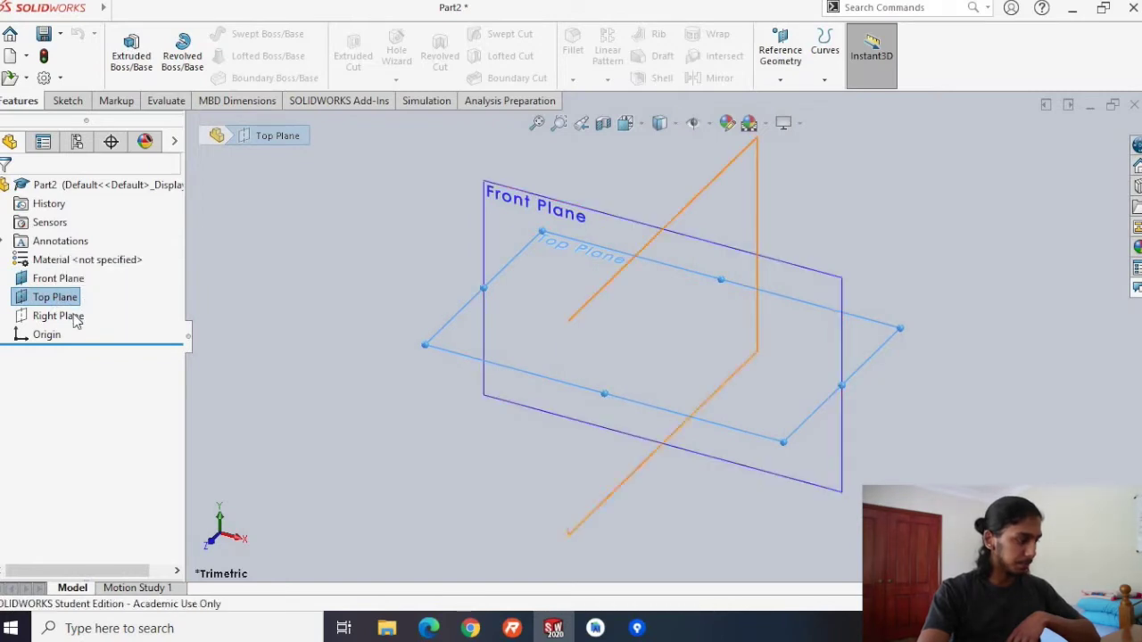
left_click(71, 316)
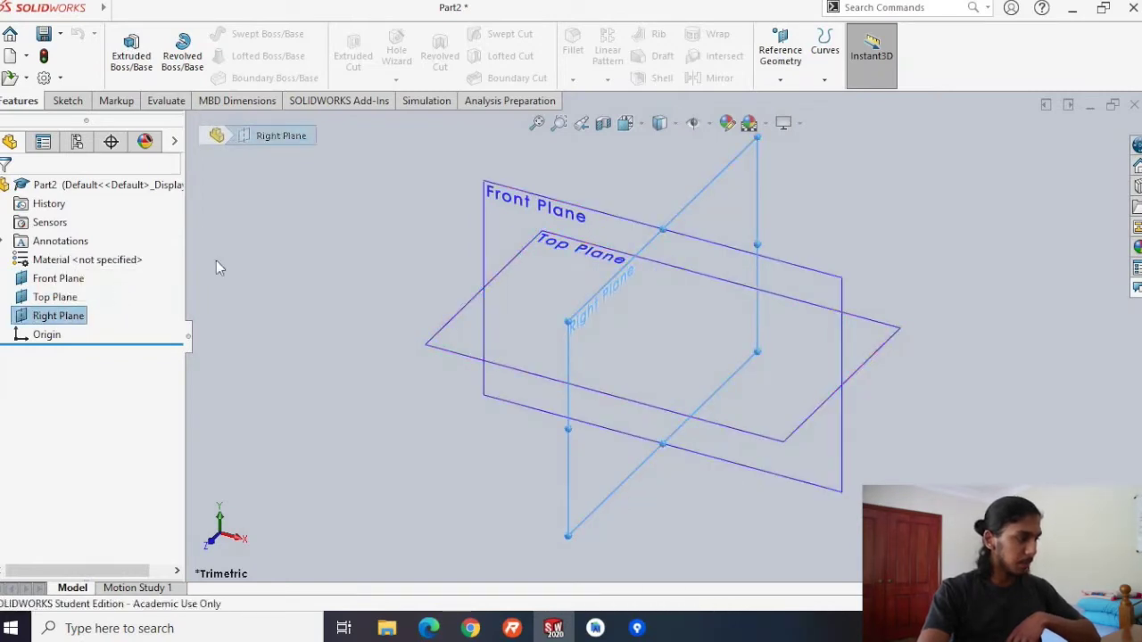
key("f")
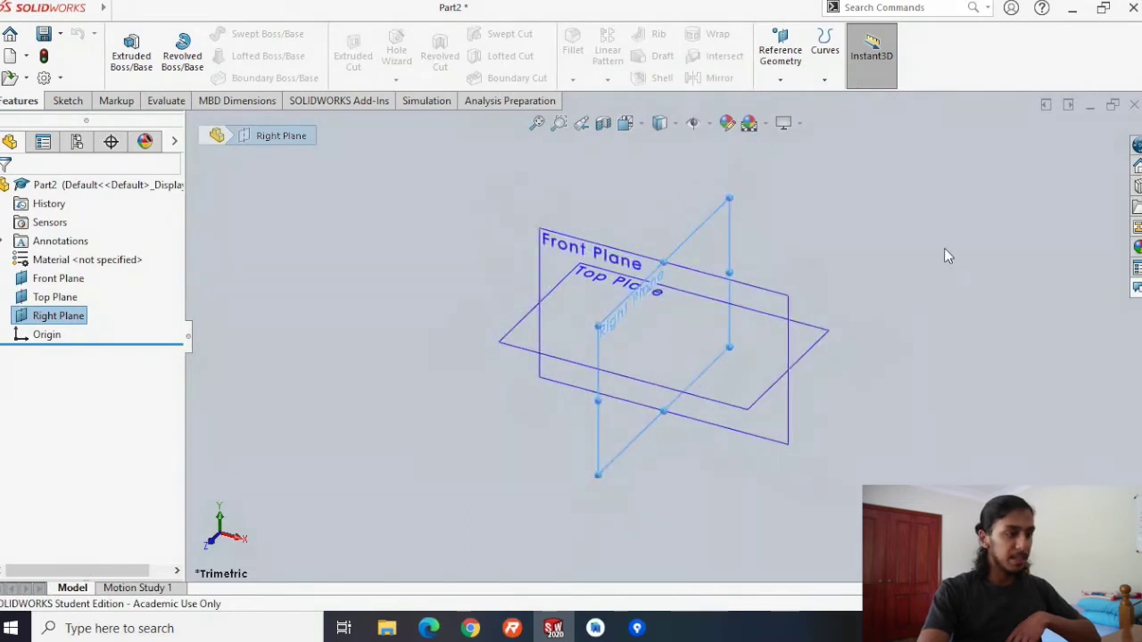
left_click(1091, 108)
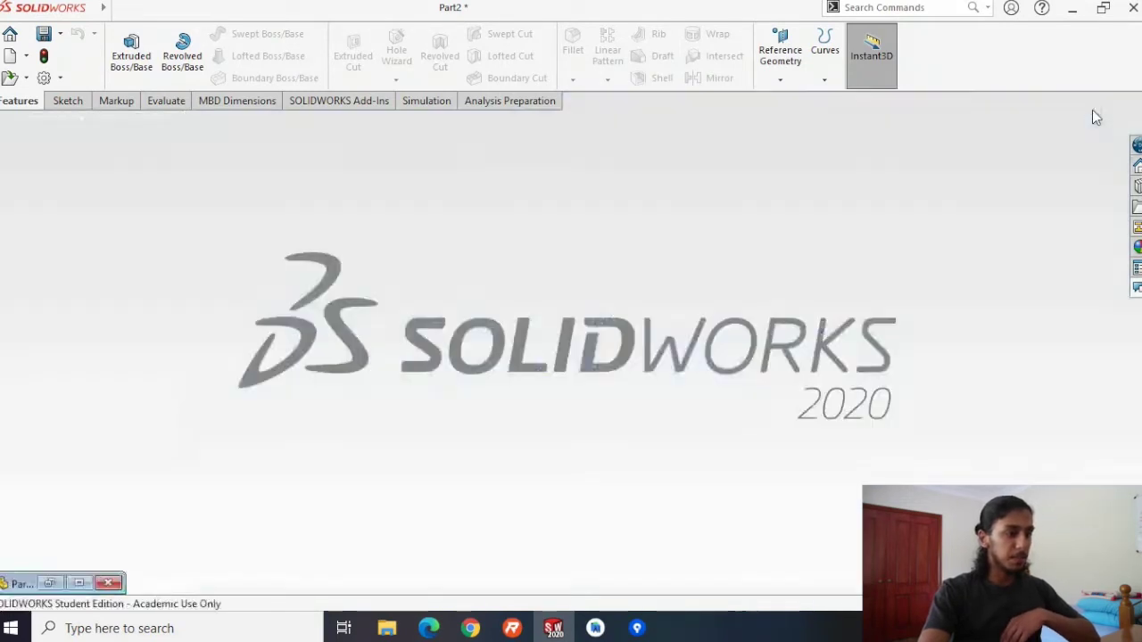
left_click(79, 584)
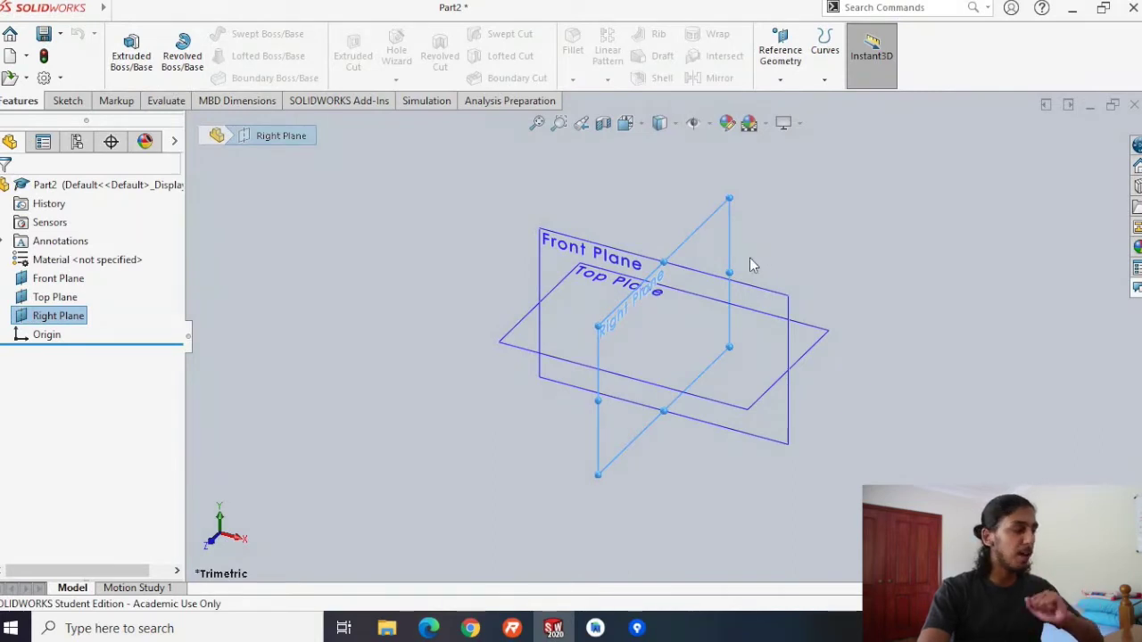
Start saving the part and browse into the Robotics > SolidWorks folder.
left_click(43, 35)
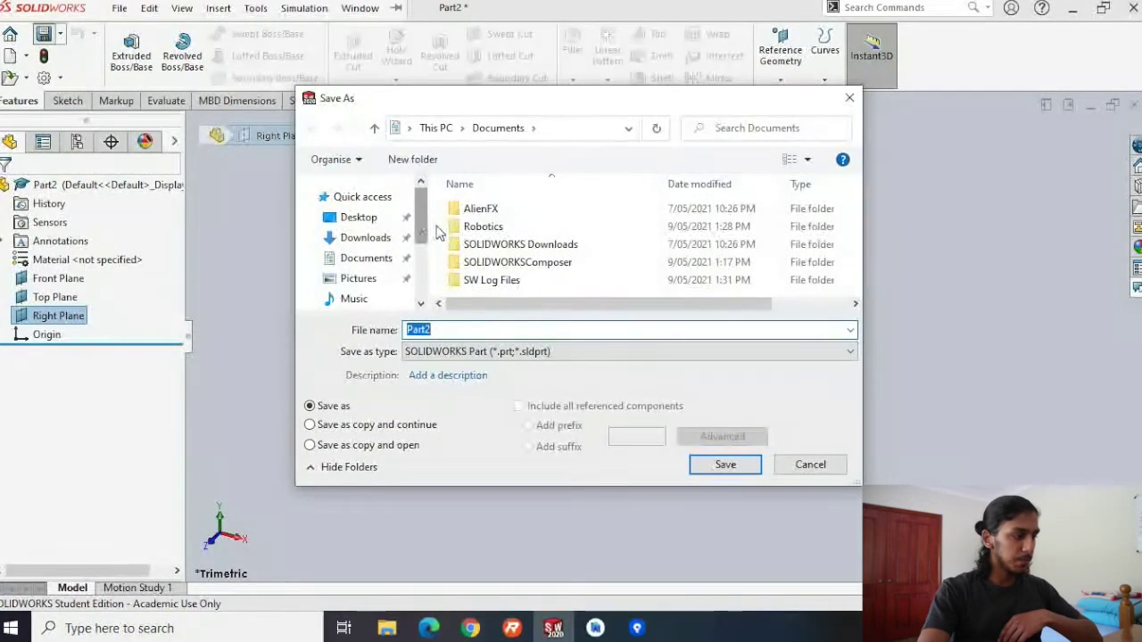
left_click(481, 231)
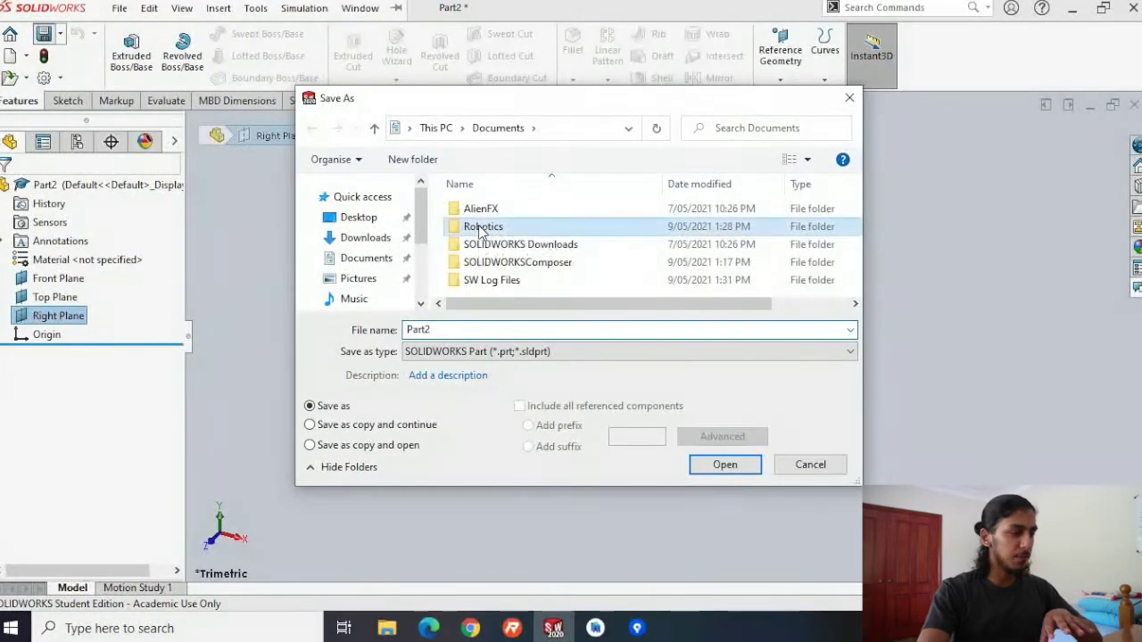
double_click(481, 229)
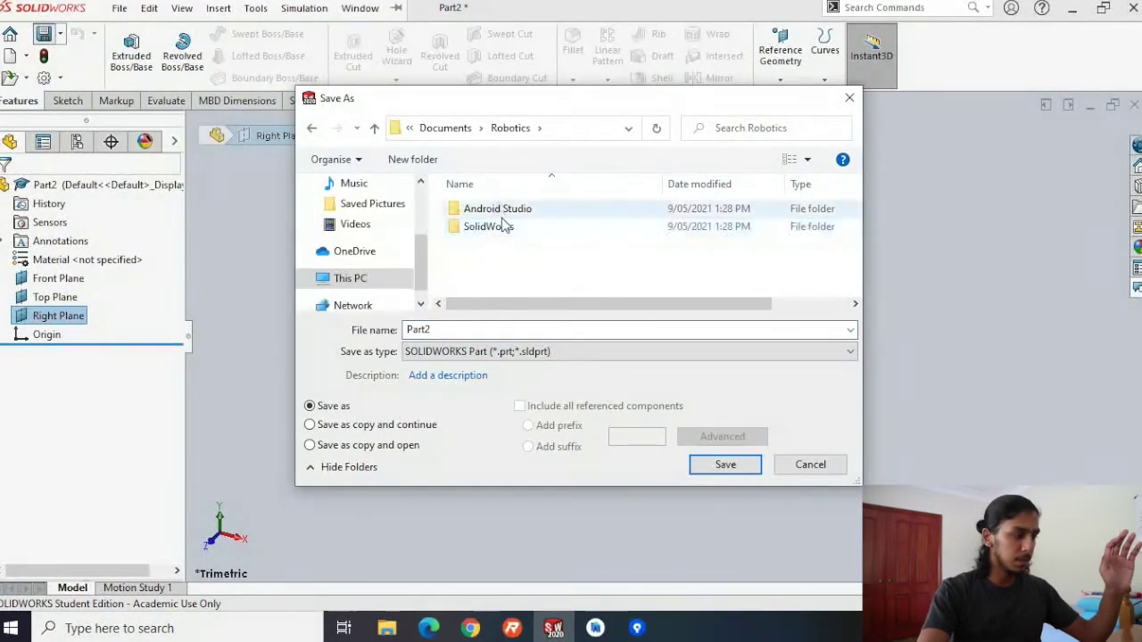
double_click(500, 227)
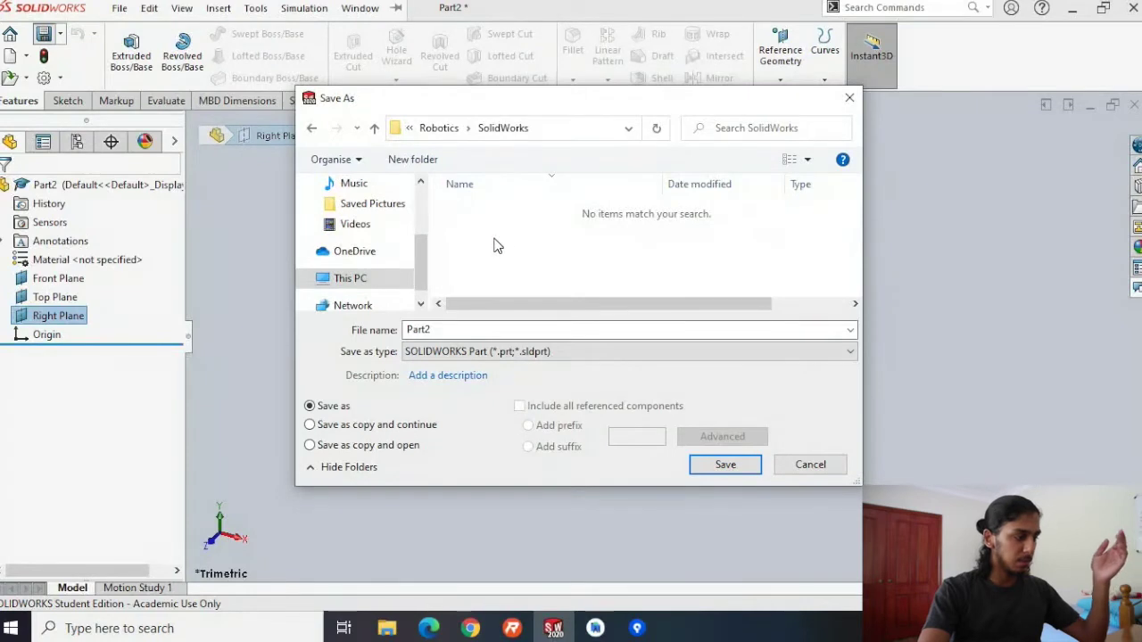
Create a new folder named Parts inside the SolidWorks folder.
right_click(497, 238)
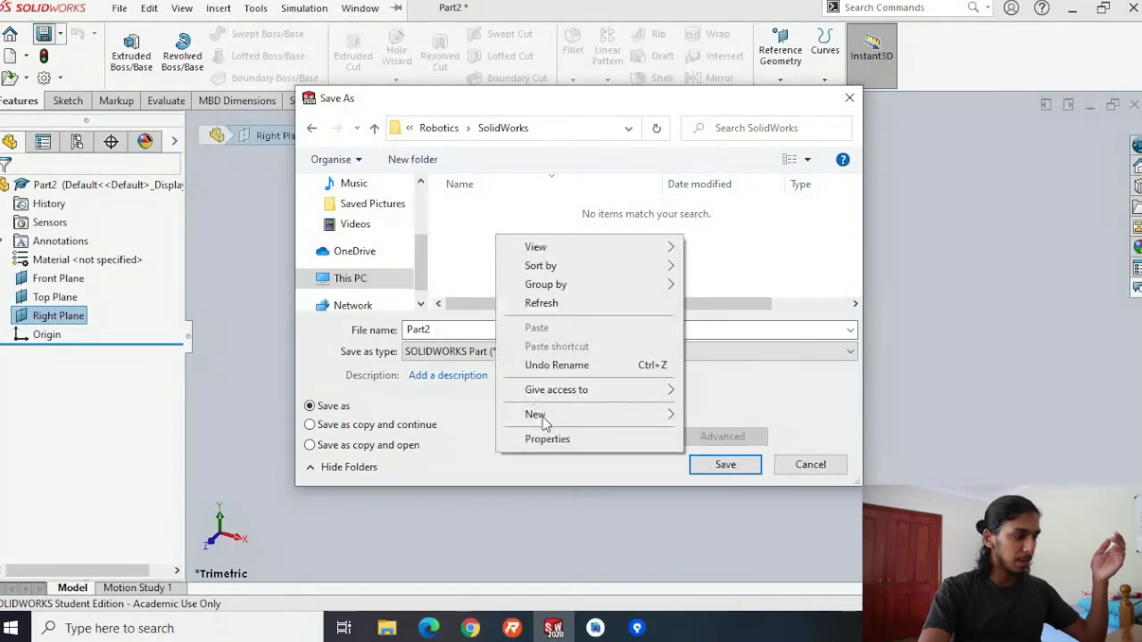
mouse_move(553, 415)
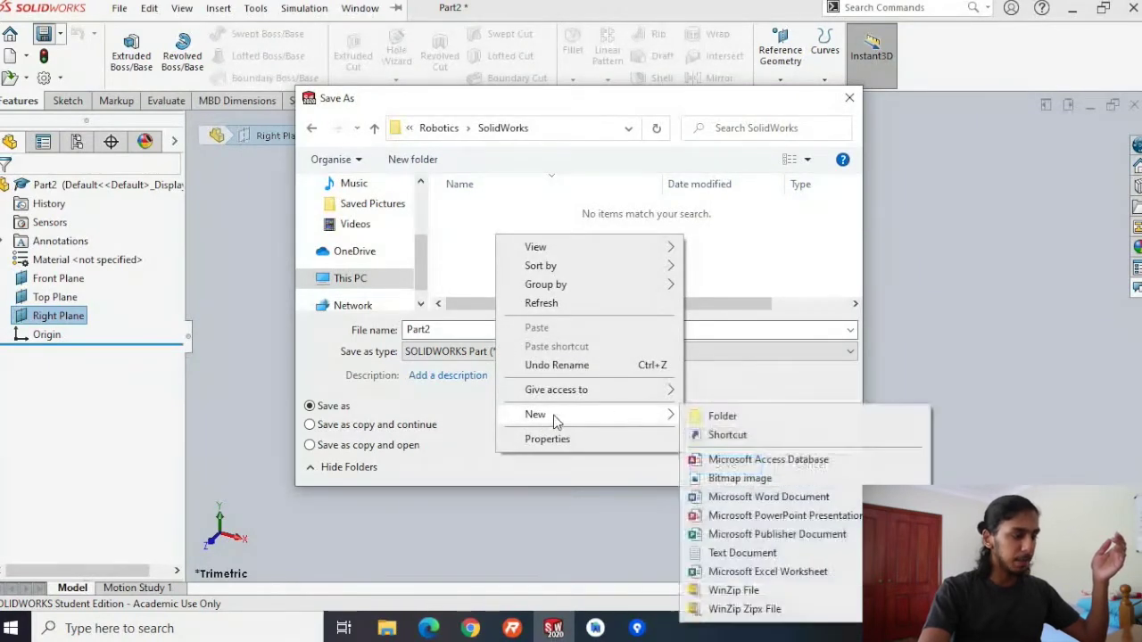
left_click(719, 417)
type("Parts")
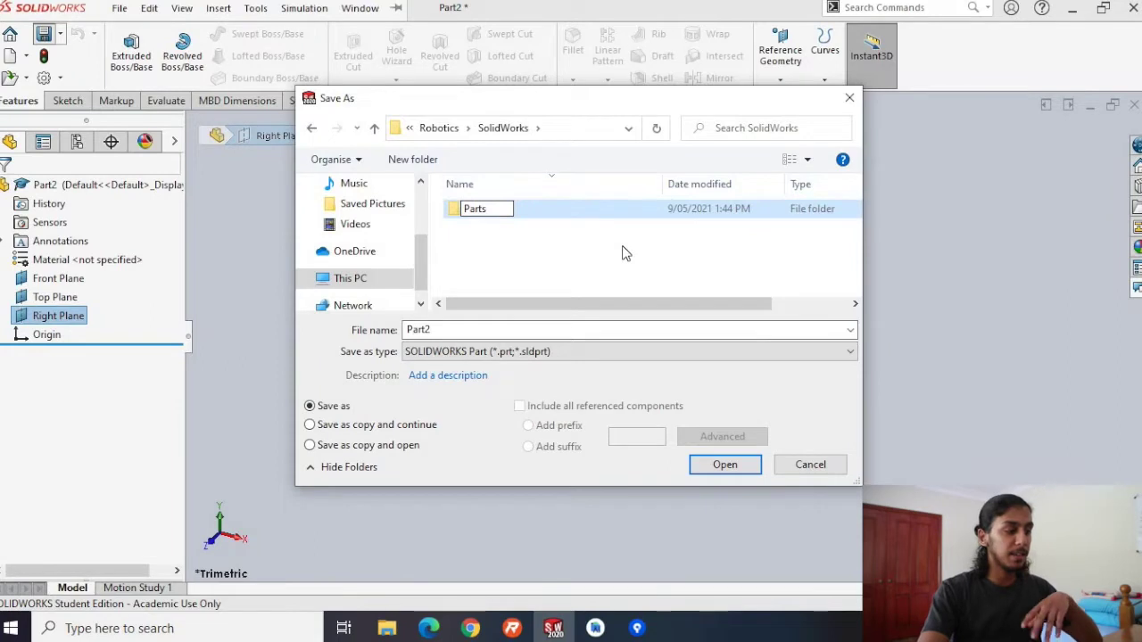
left_click(624, 253)
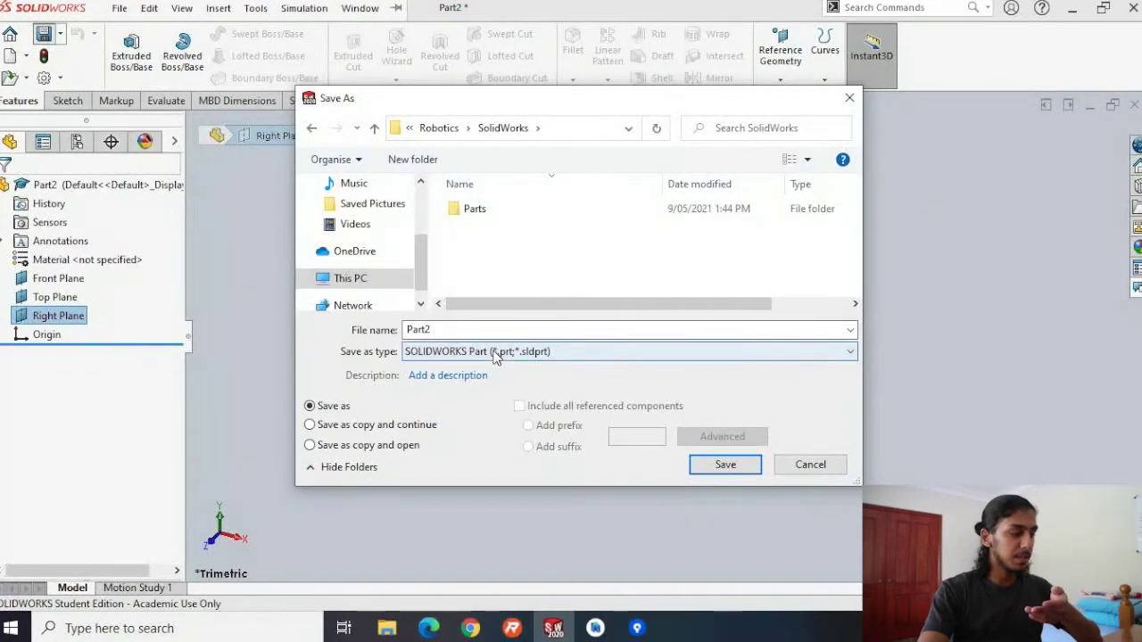
Open the Parts folder and save the part as Test.
double_click(497, 210)
double_click(431, 329)
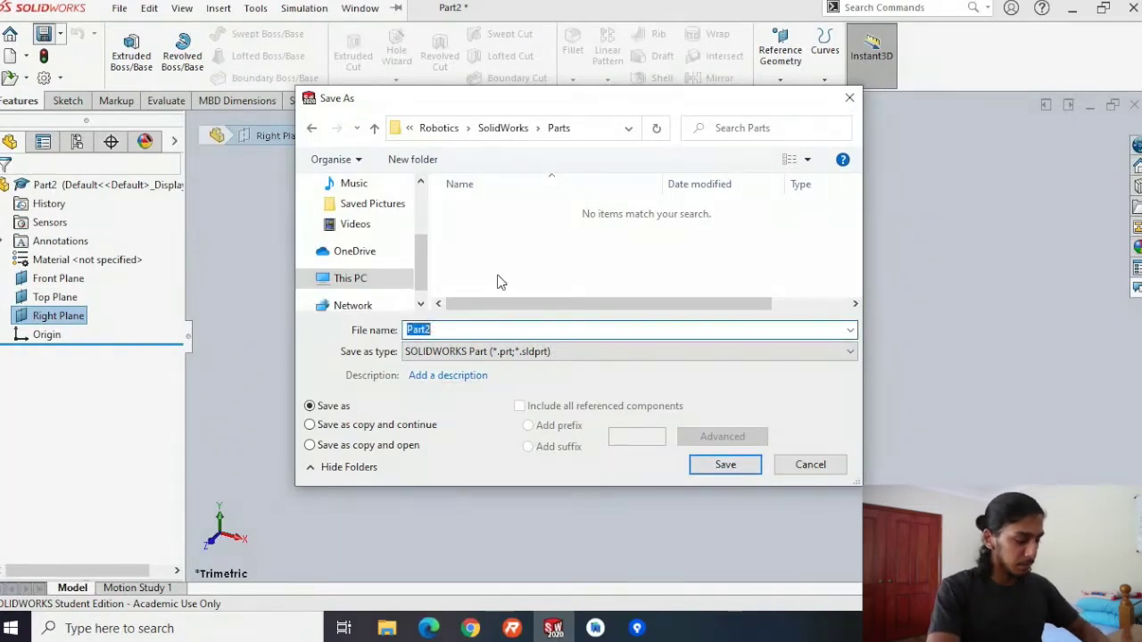
key("Return")
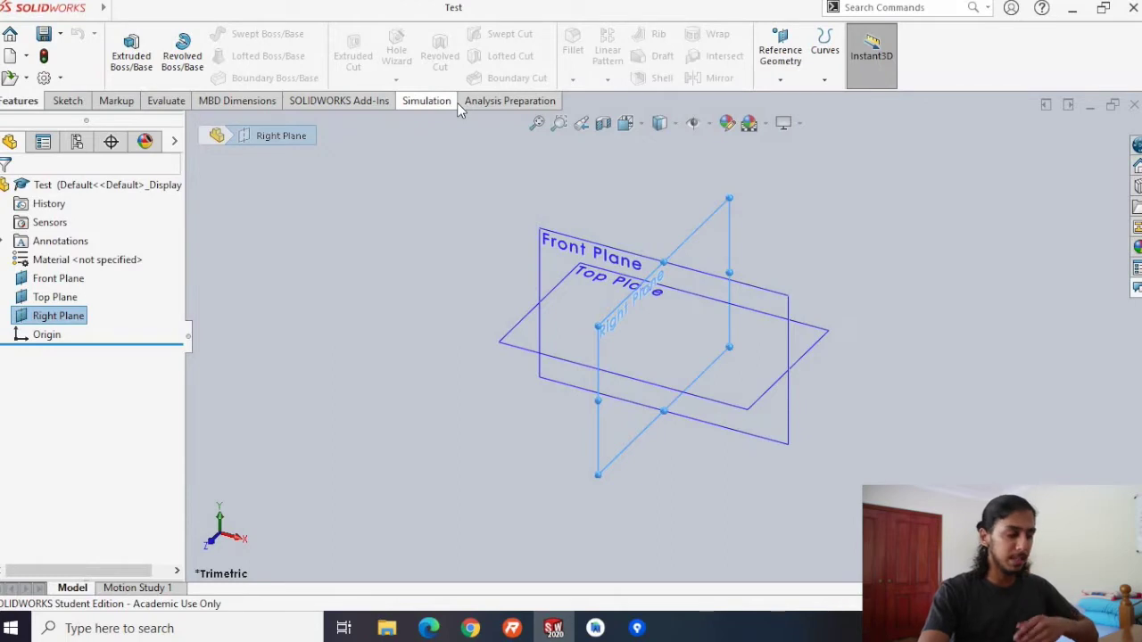
Look through the Sketch, Features, Markup and Evaluate tabs while orbiting the planes.
left_click(708, 327)
mouse_move(808, 276)
middle_mouse_down()
mouse_move(797, 349)
mouse_move(746, 401)
mouse_move(915, 255)
mouse_move(856, 347)
mouse_move(846, 406)
mouse_move(857, 428)
middle_mouse_up()
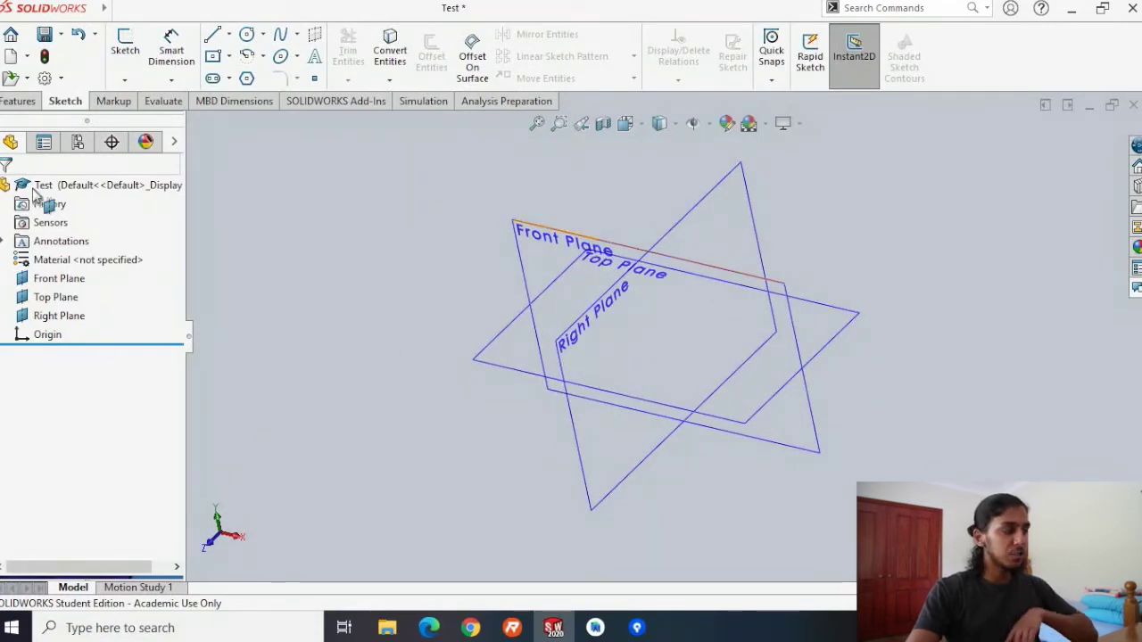
left_click(23, 102)
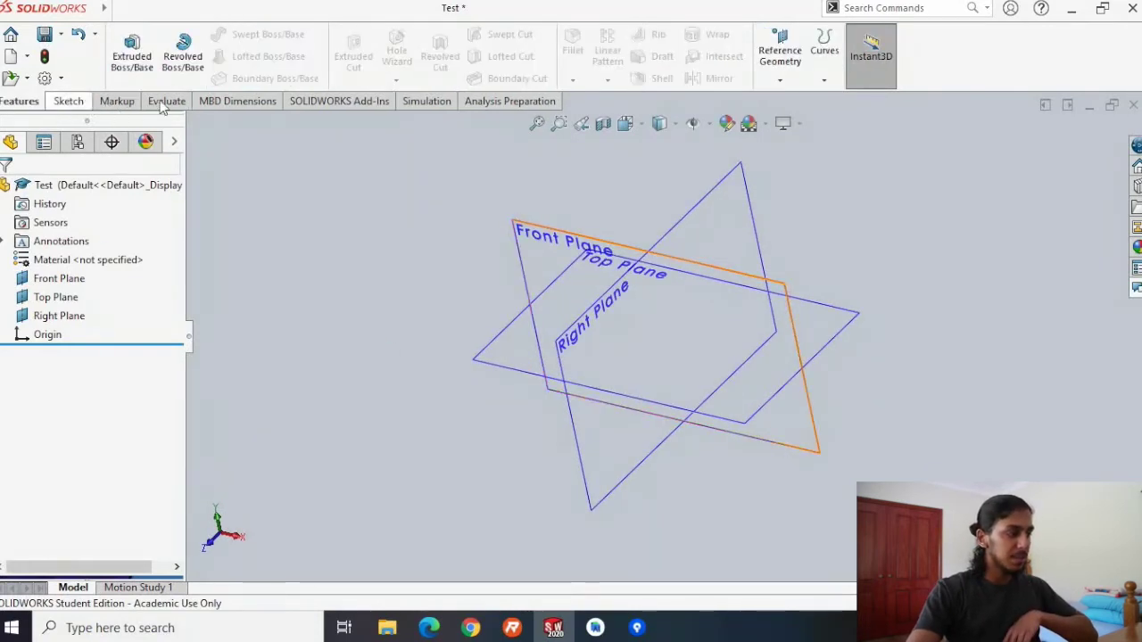
left_click(114, 102)
left_click(168, 101)
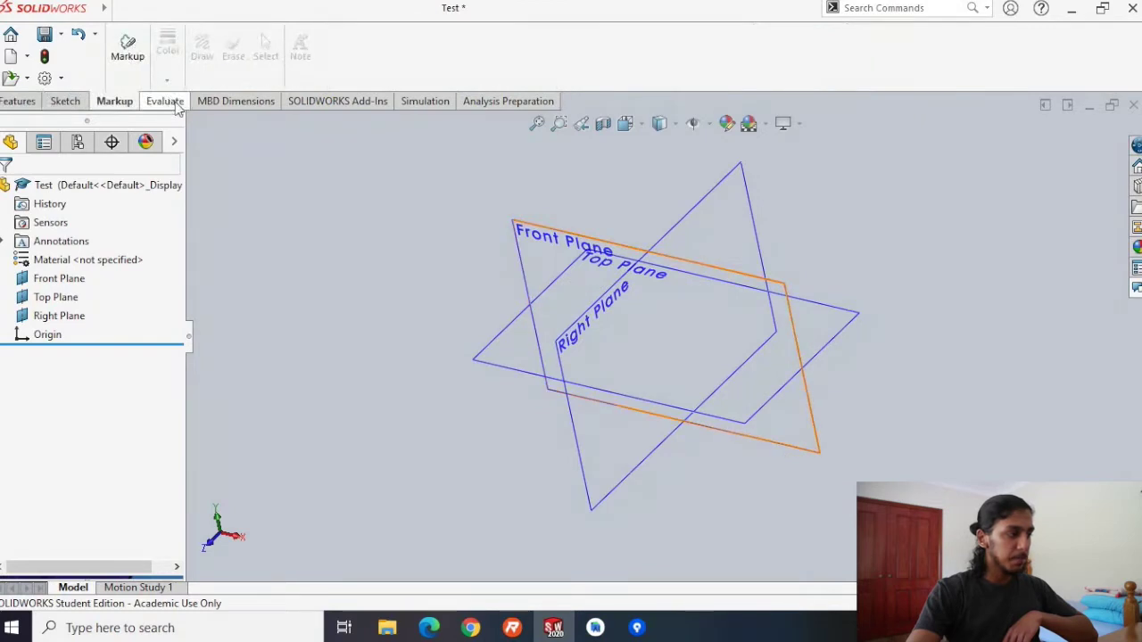
left_click(75, 103)
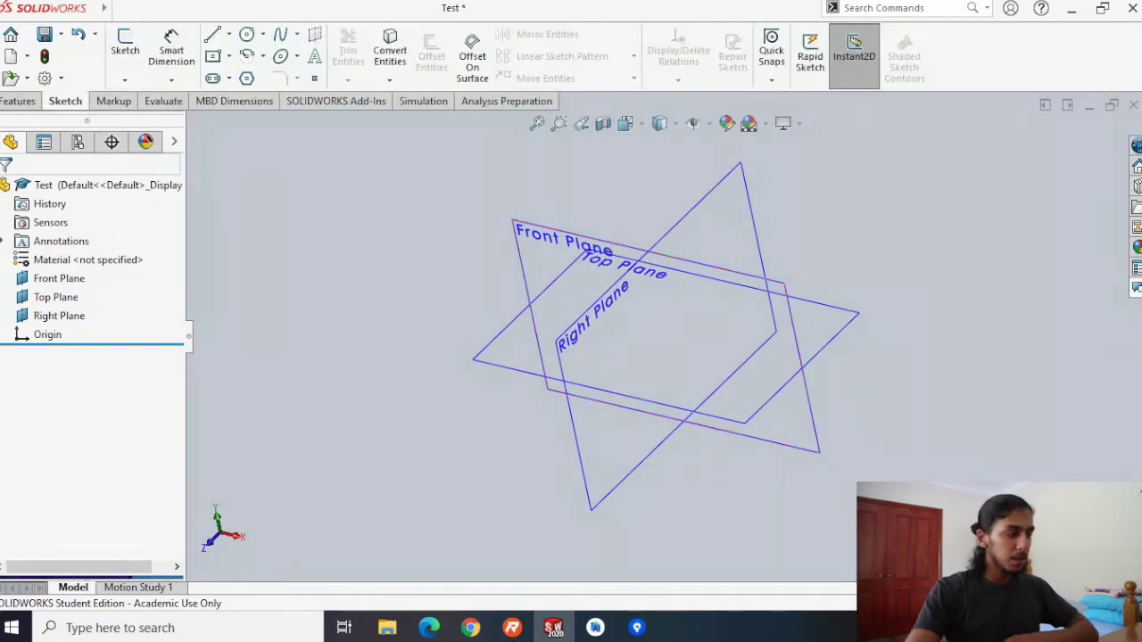
Select the Top Plane and begin a new sketch on it.
middle_click_drag(465, 413, 373, 567)
middle_click_drag(948, 390, 663, 482)
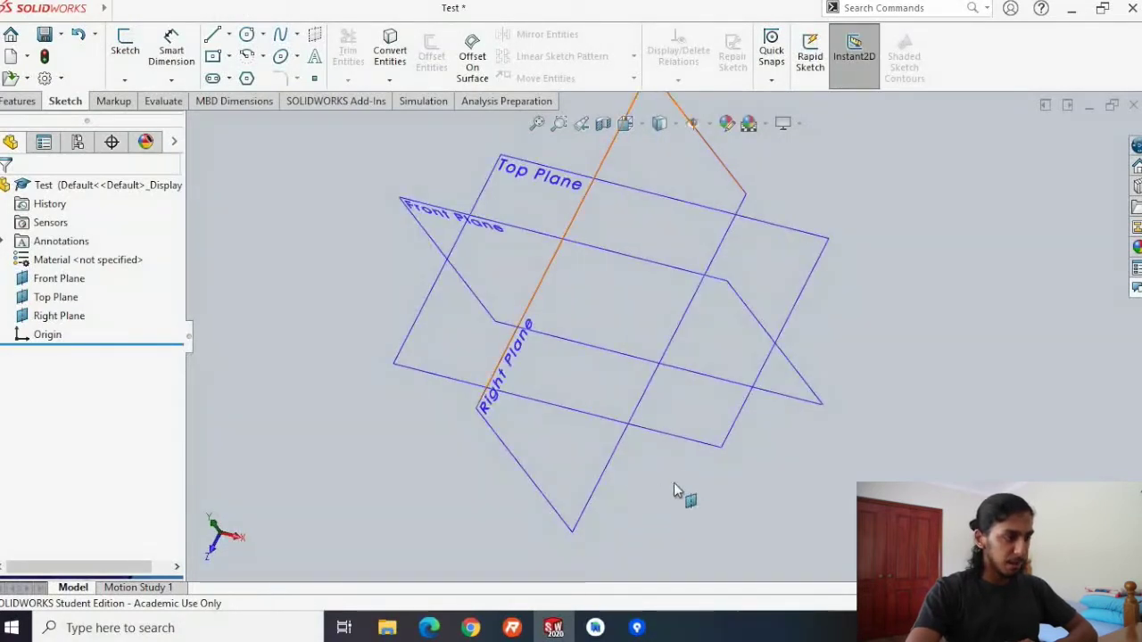
scroll(678, 442, "down", 2)
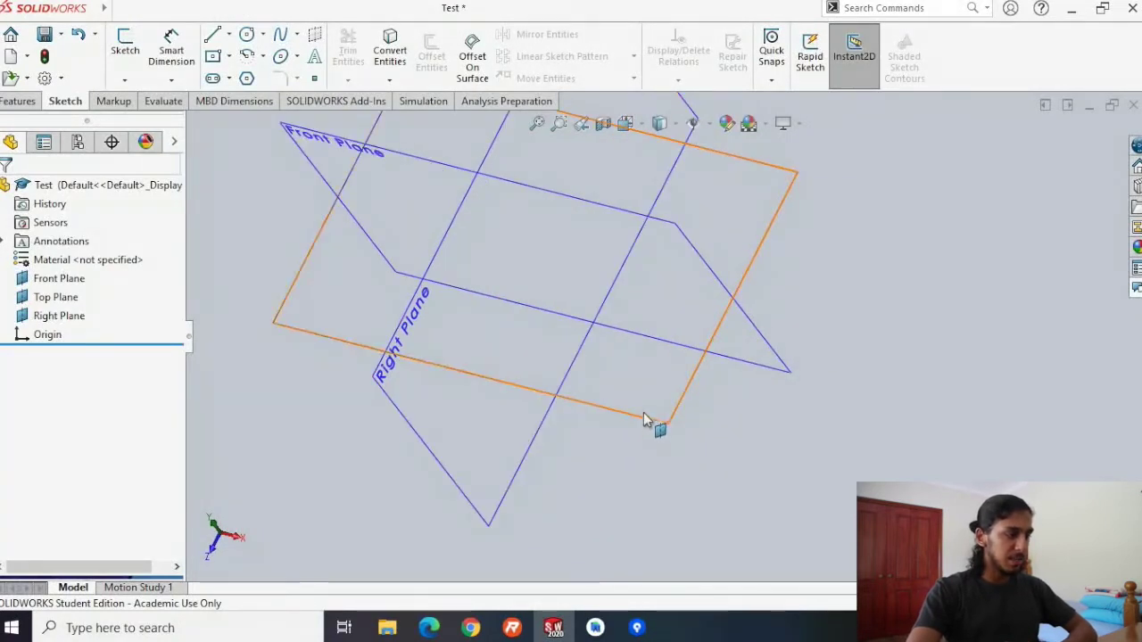
scroll(642, 411, "up", 2)
left_click(642, 392)
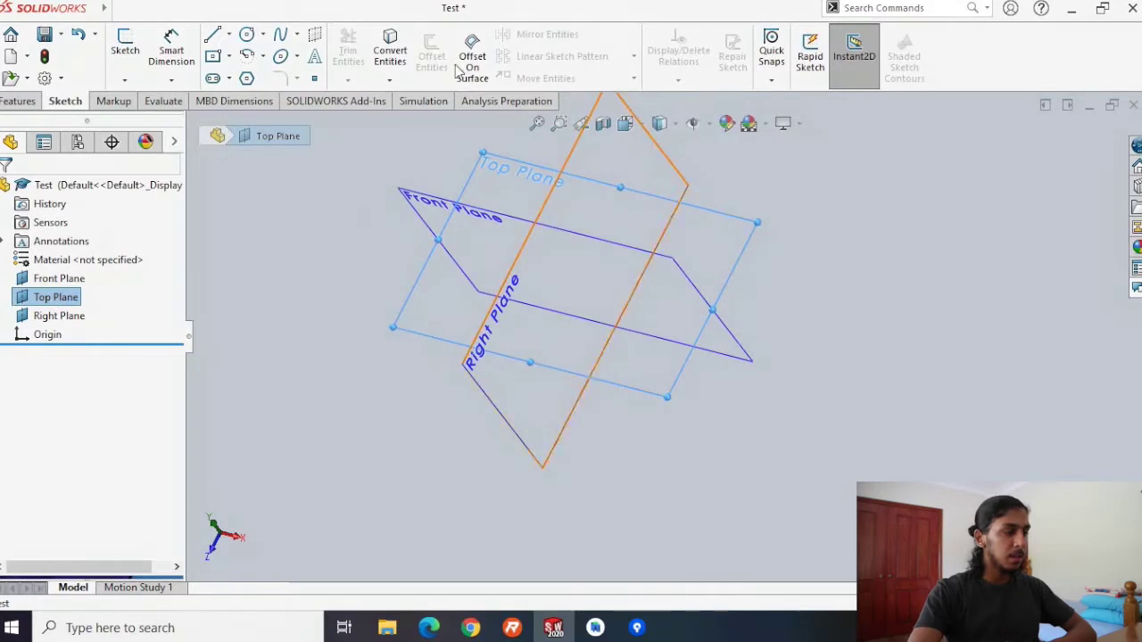
middle_click_drag(387, 146, 410, 145)
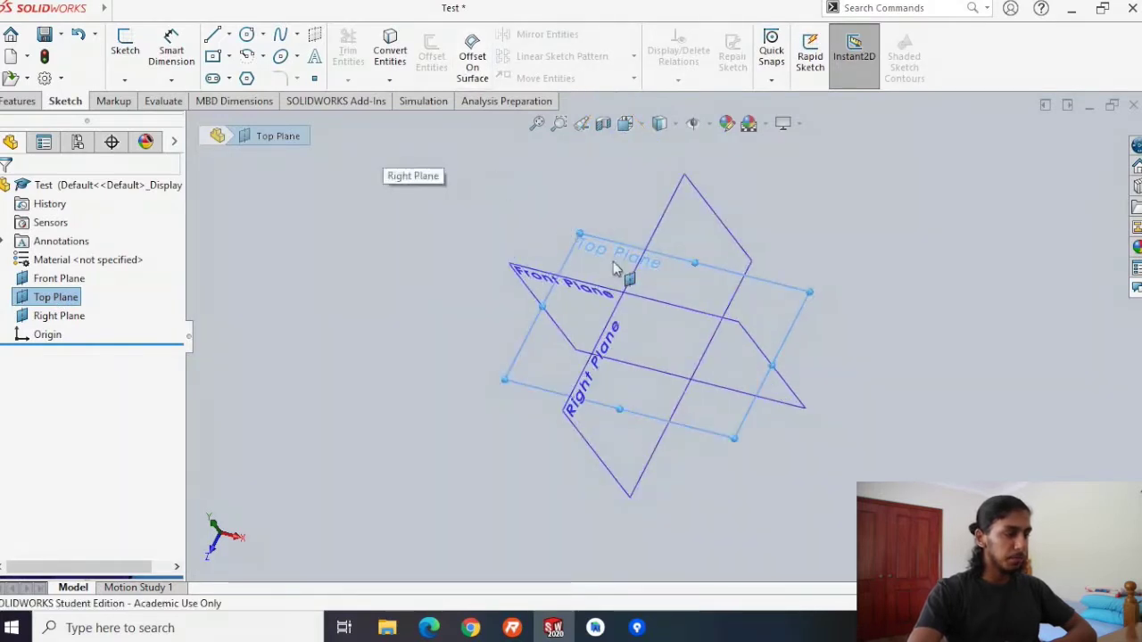
left_click(125, 49)
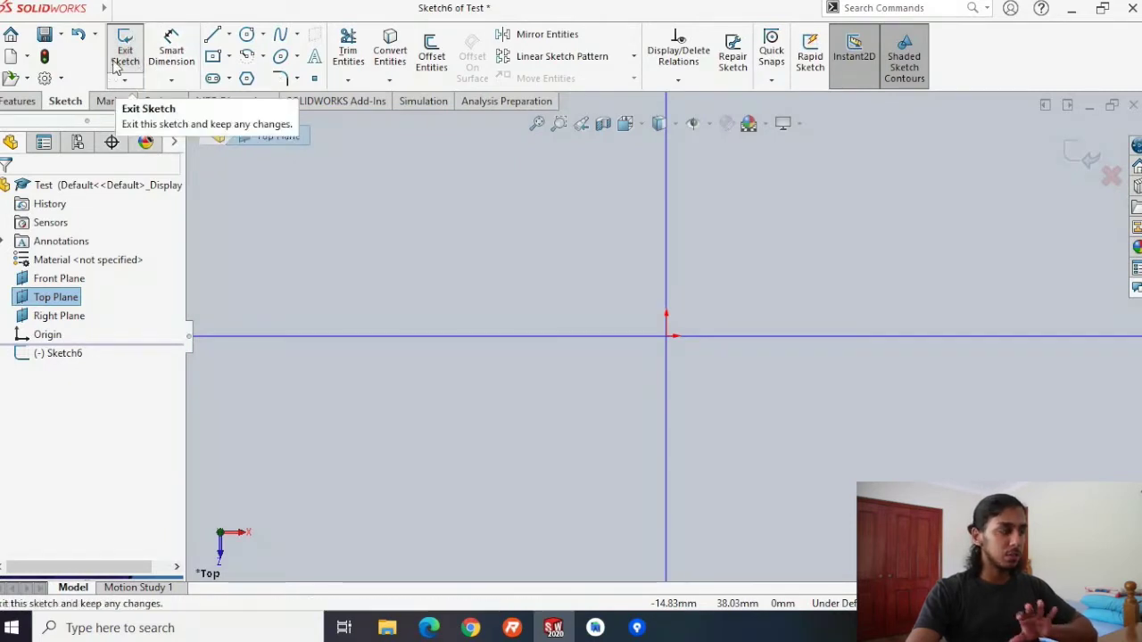
Draw a center rectangle about the origin on the Top Plane, roughly 83 mm square.
left_click(782, 332)
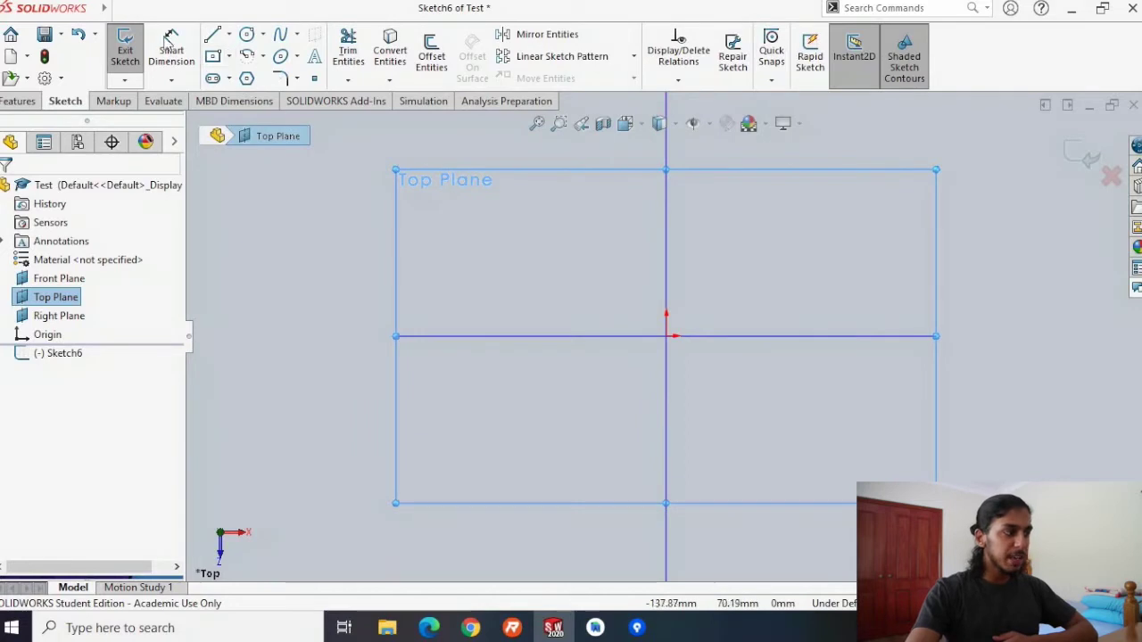
left_click(230, 59)
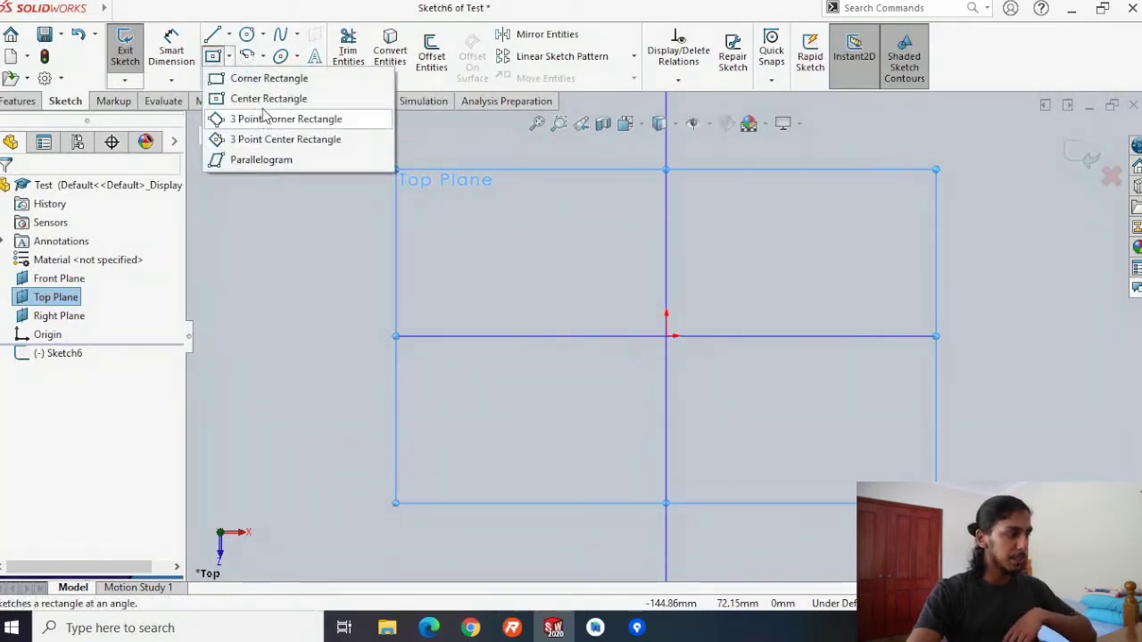
left_click(263, 98)
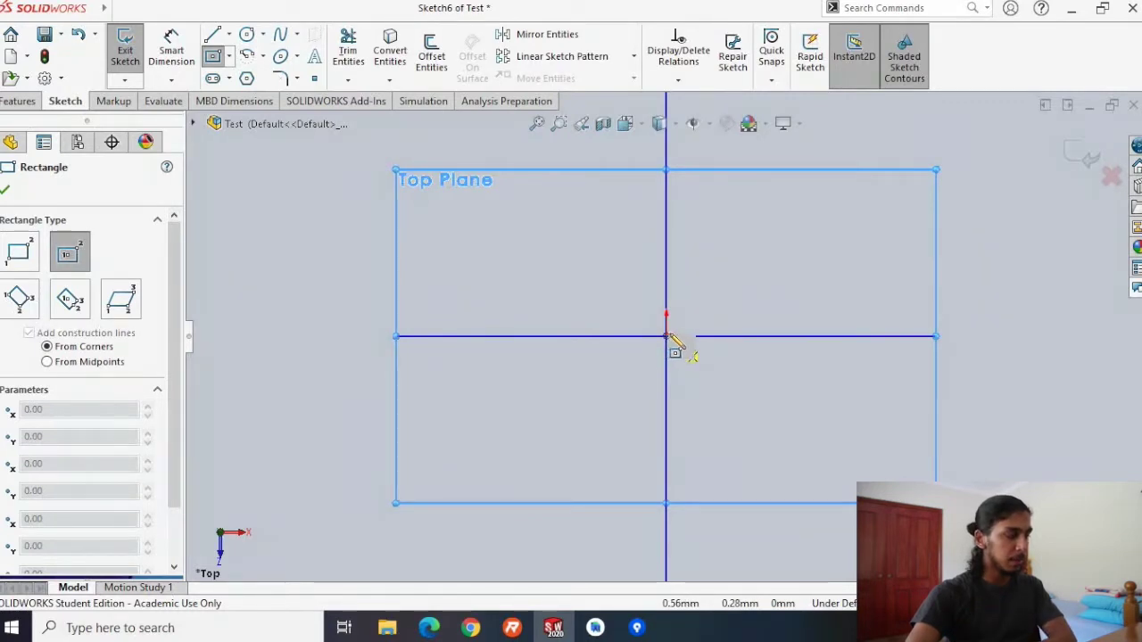
left_click(667, 337)
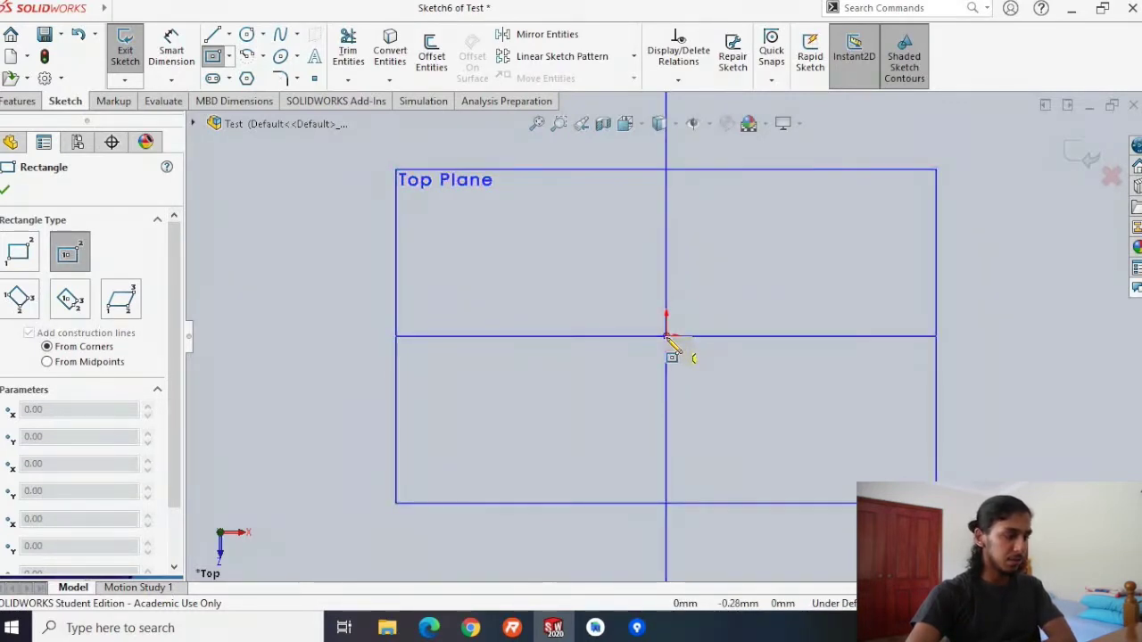
left_click(666, 337)
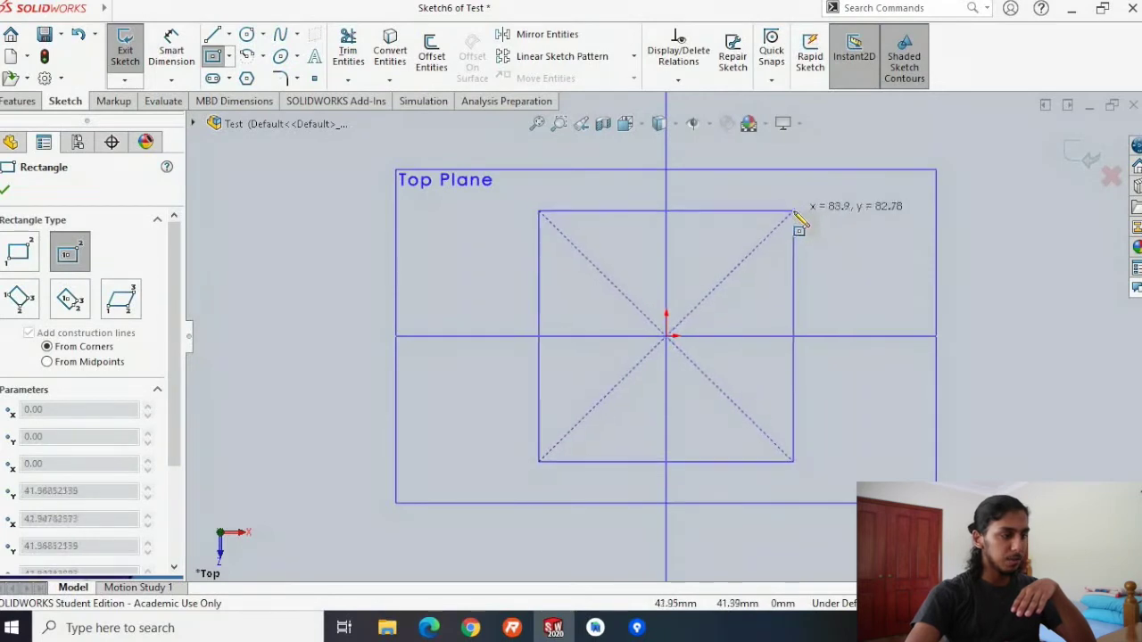
left_click(793, 211)
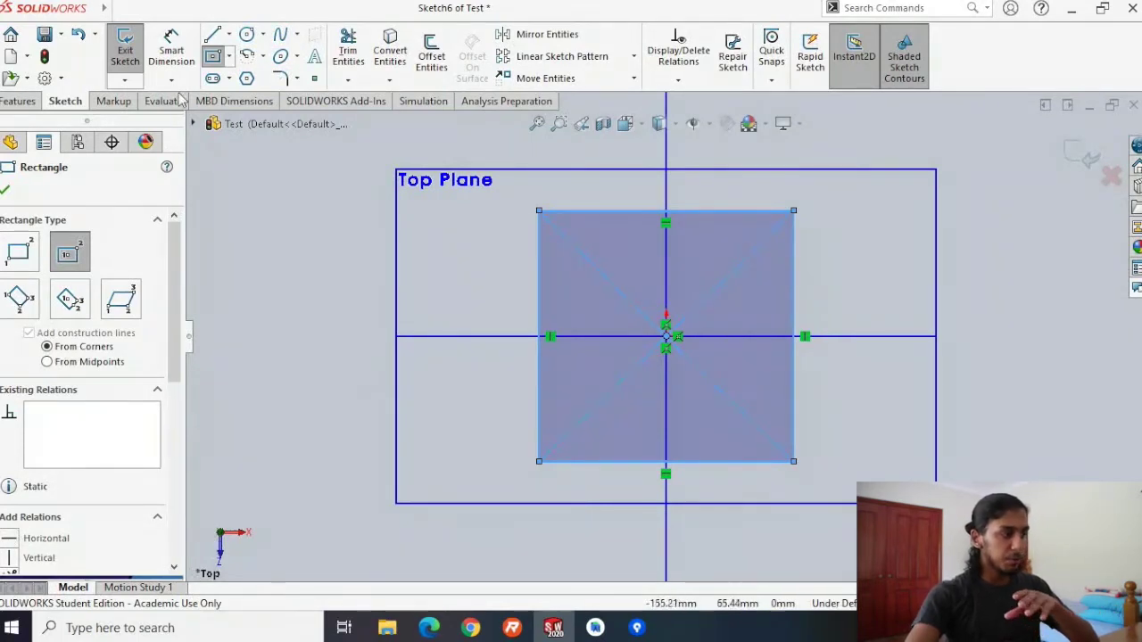
Add an Equal relation between the rectangle's right and top edges, then exit the sketch.
left_click(4, 192)
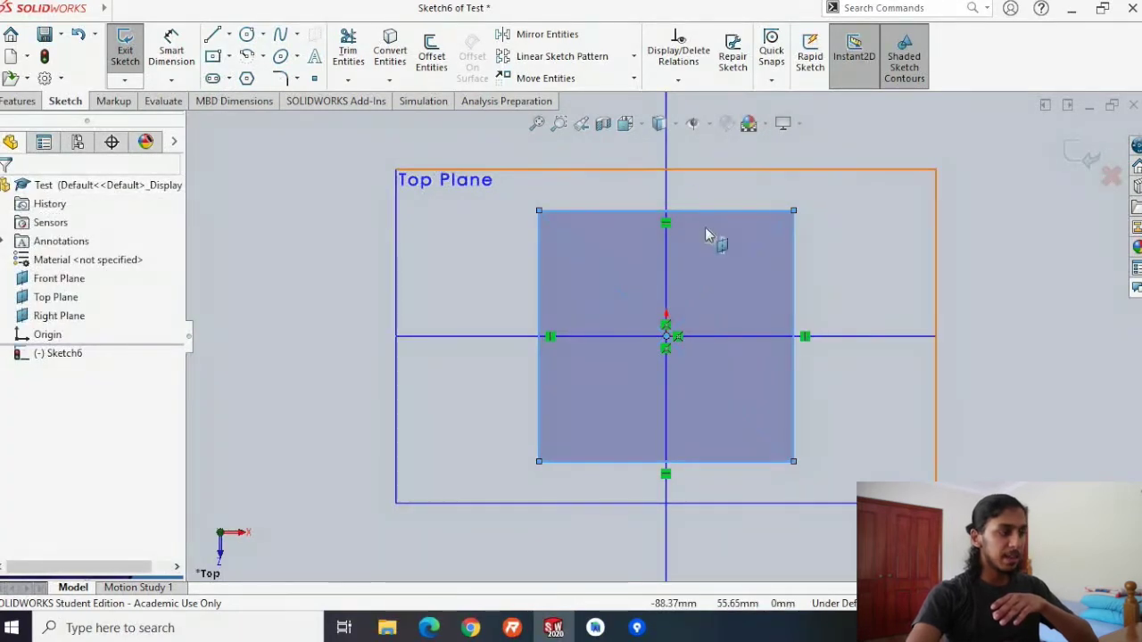
left_click(803, 388)
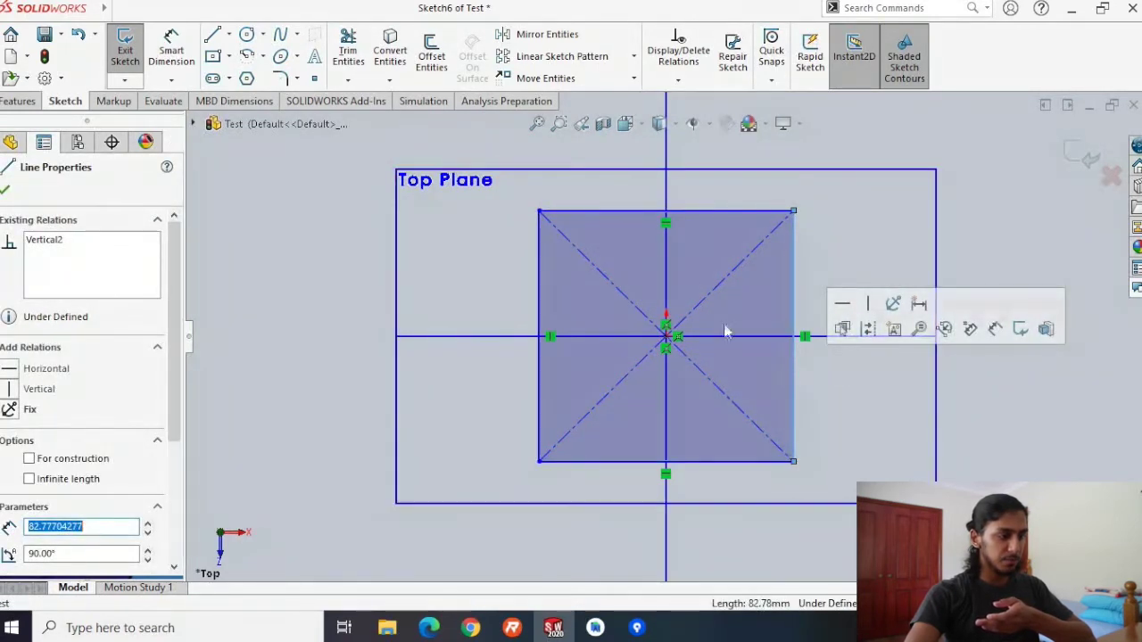
left_click(720, 212, "ctrl")
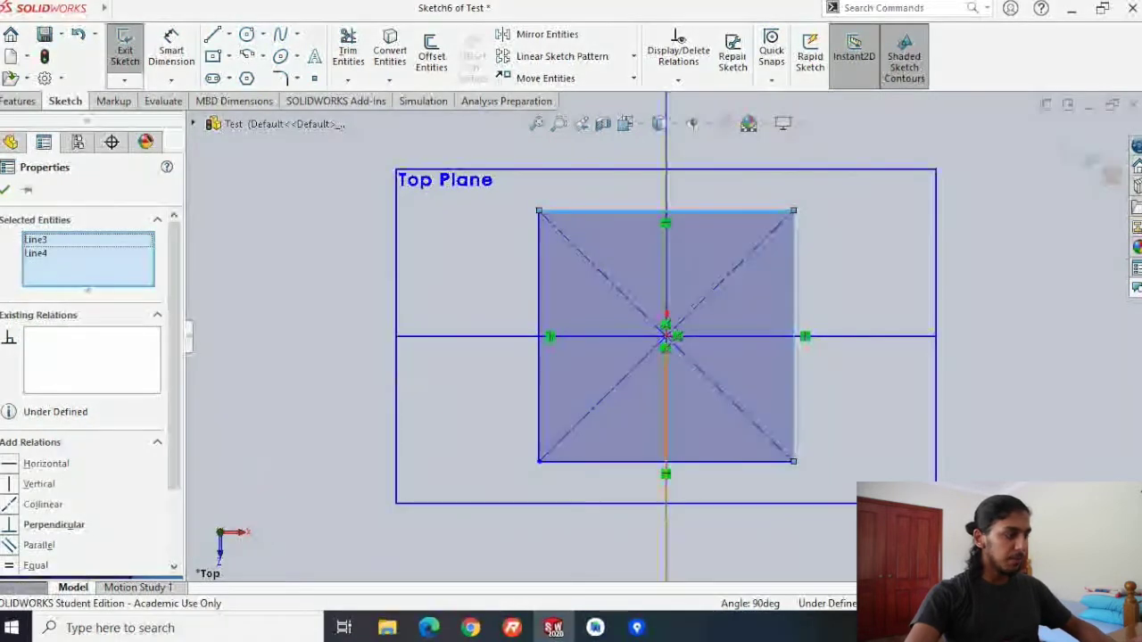
scroll(67, 455, "down", 3)
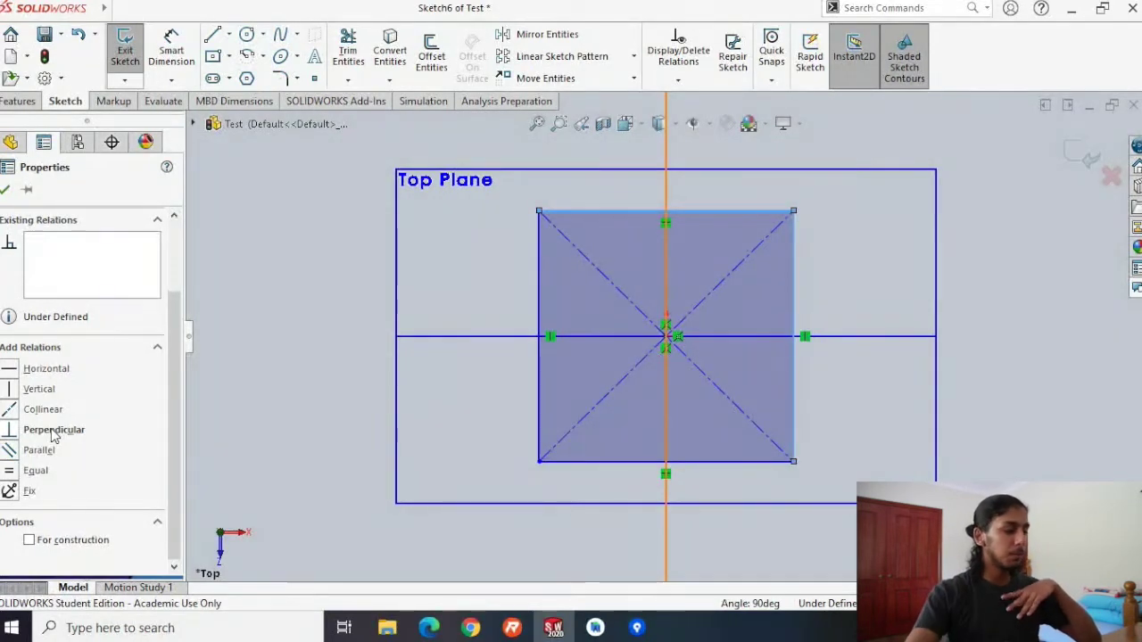
left_click(38, 471)
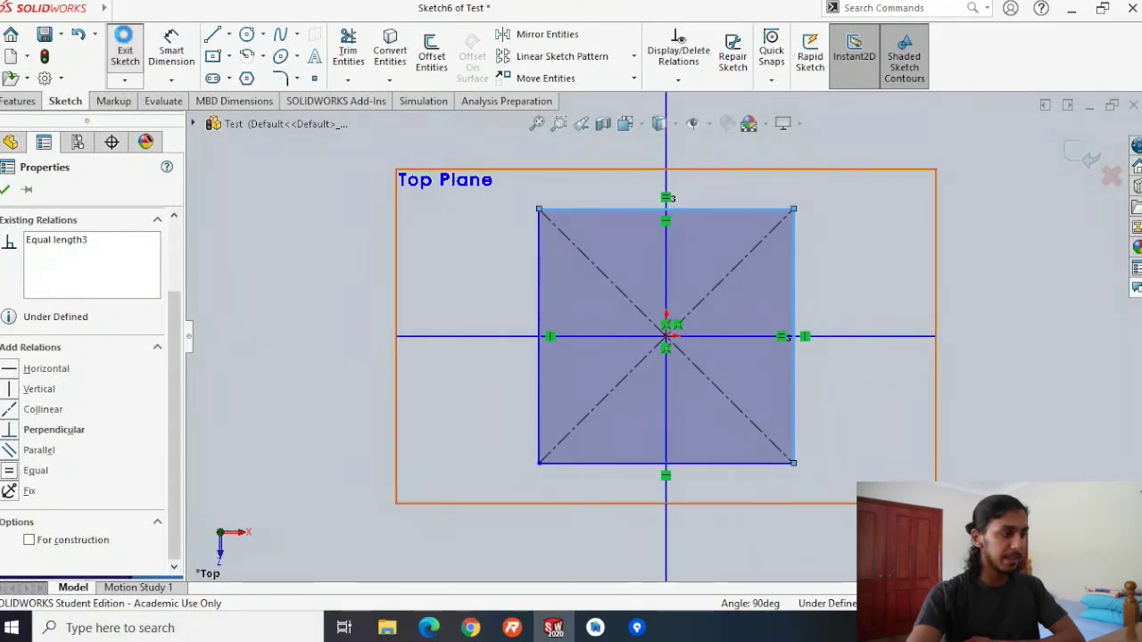
key("Escape")
key("ctrl+b")
View the square sketch from a 3D angle, select its bottom line, and show the Features tab.
mouse_move(907, 402)
middle_mouse_down()
mouse_move(874, 355)
mouse_move(902, 176)
mouse_move(466, 559)
middle_mouse_up()
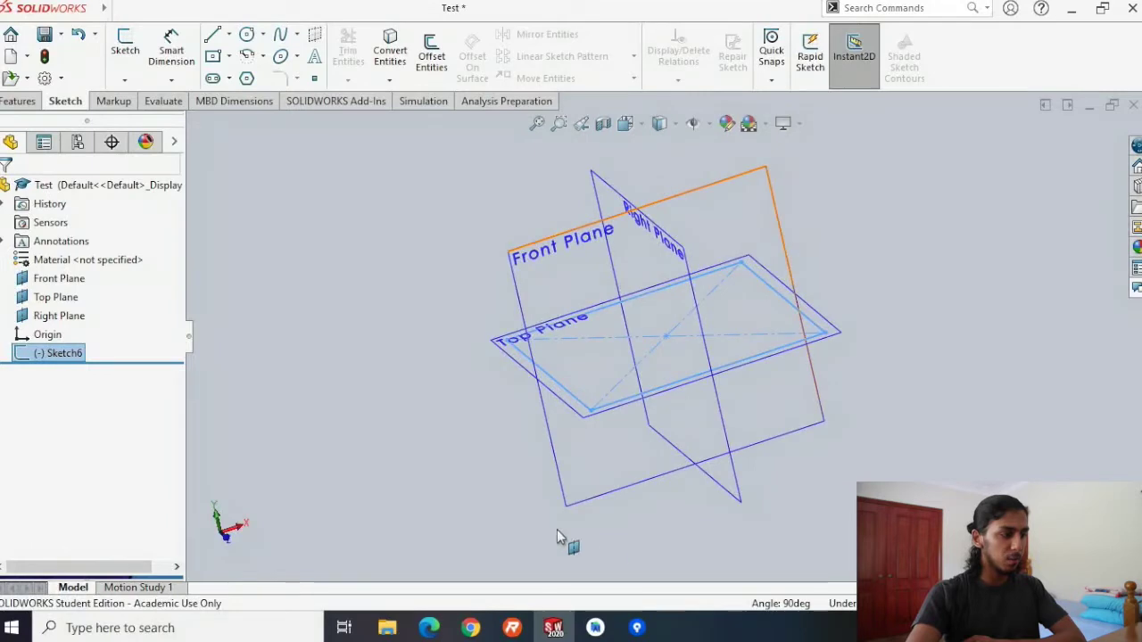
middle_click_drag(607, 540, 537, 494)
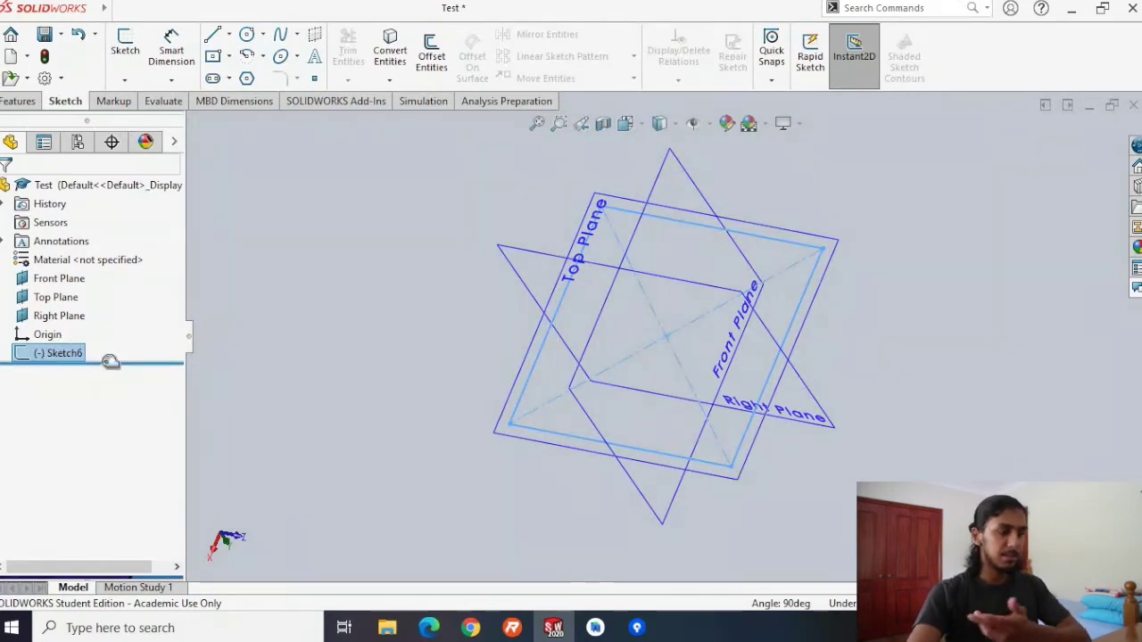
middle_click_drag(483, 430, 490, 356)
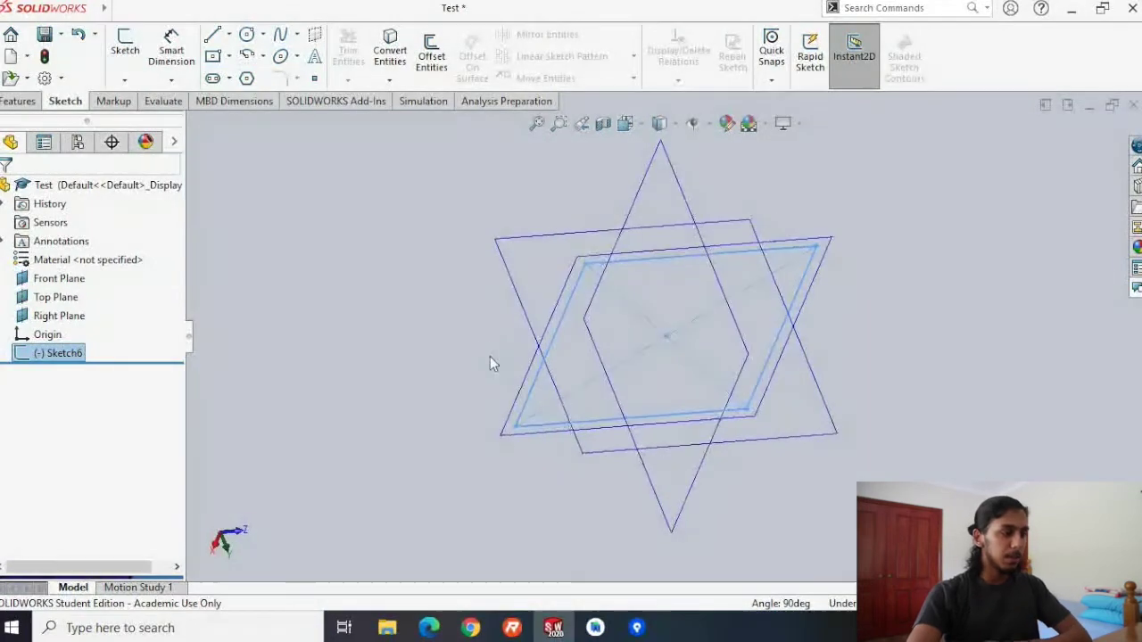
left_click(578, 425)
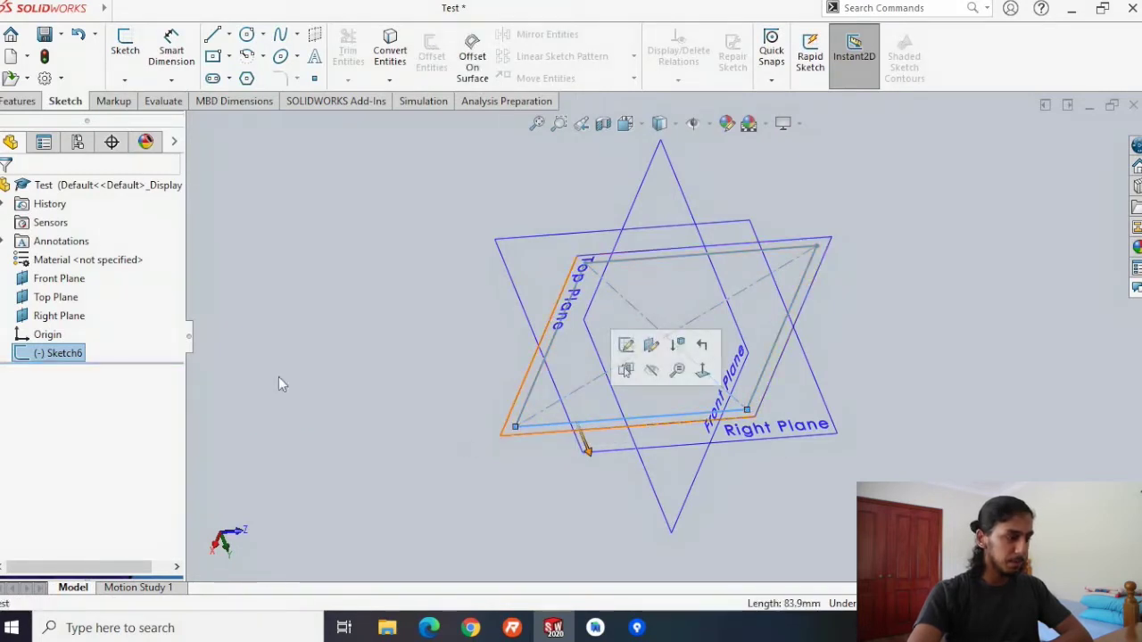
mouse_move(417, 430)
middle_mouse_down()
mouse_move(454, 401)
mouse_move(438, 448)
mouse_move(642, 357)
middle_mouse_up()
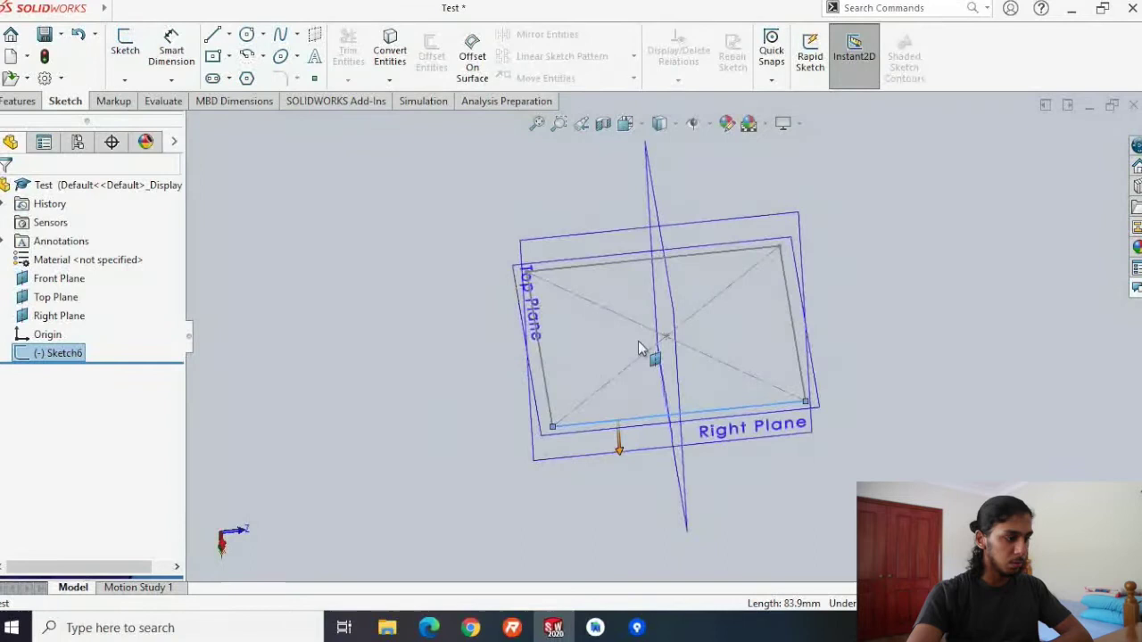
left_click(550, 414)
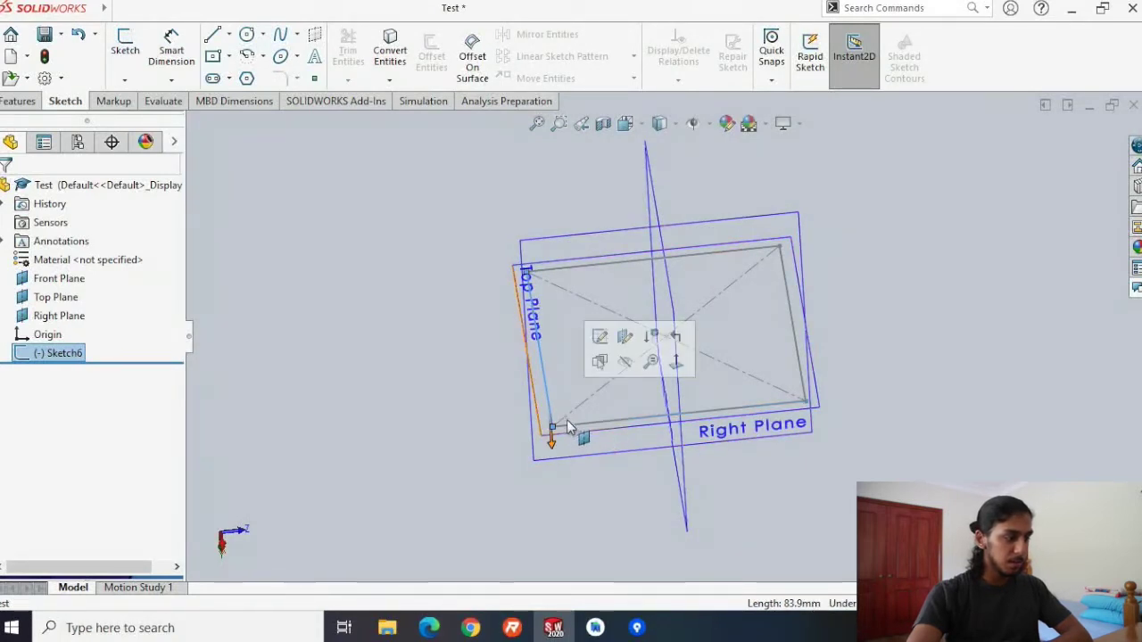
left_click(572, 424)
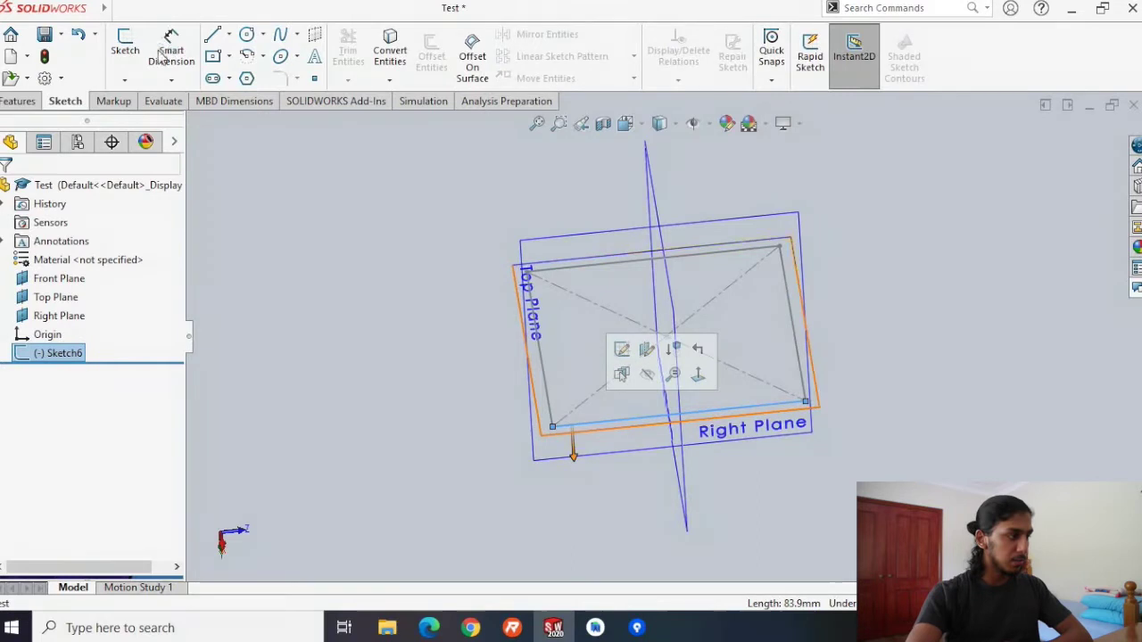
left_click(22, 102)
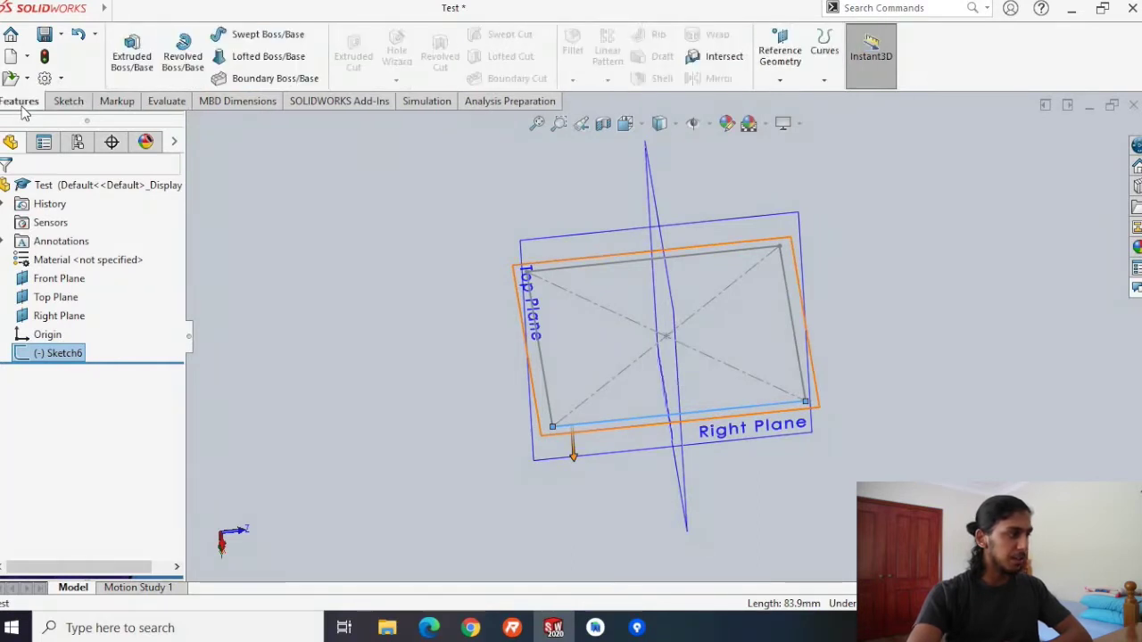
Start an Extruded Boss/Base of the square and step its depth up to 90 mm.
left_click(140, 66)
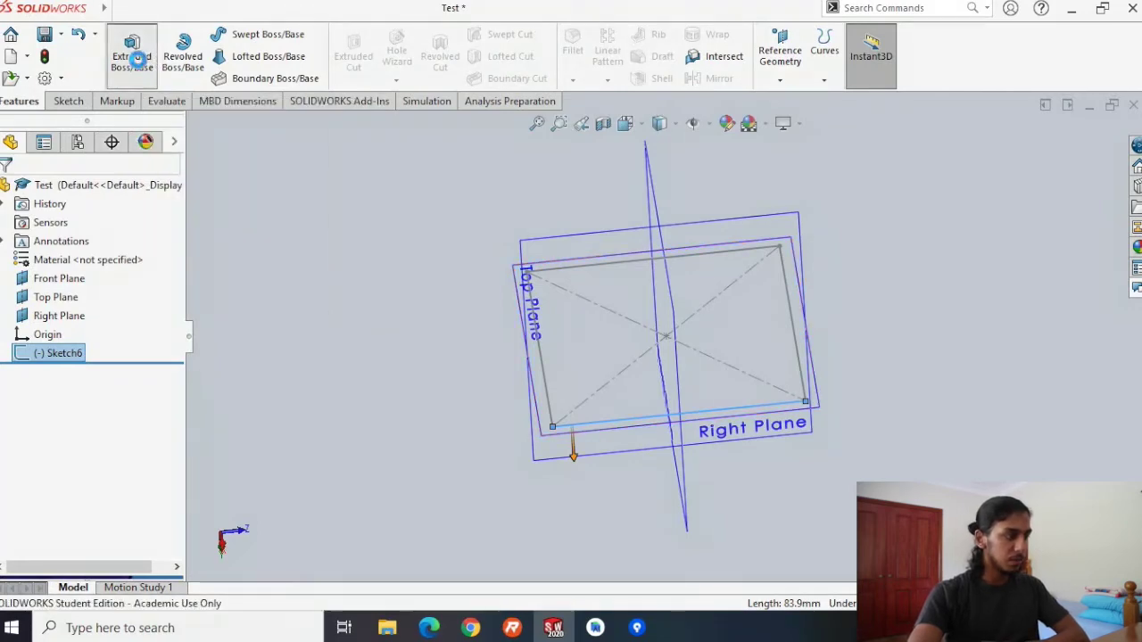
mouse_move(498, 503)
middle_mouse_down()
mouse_move(469, 316)
mouse_move(509, 295)
mouse_move(535, 360)
mouse_move(497, 387)
mouse_move(428, 291)
mouse_move(522, 281)
mouse_move(451, 234)
mouse_move(430, 201)
mouse_move(461, 327)
mouse_move(577, 313)
mouse_move(529, 309)
mouse_move(538, 333)
mouse_move(512, 334)
mouse_move(517, 345)
middle_mouse_up()
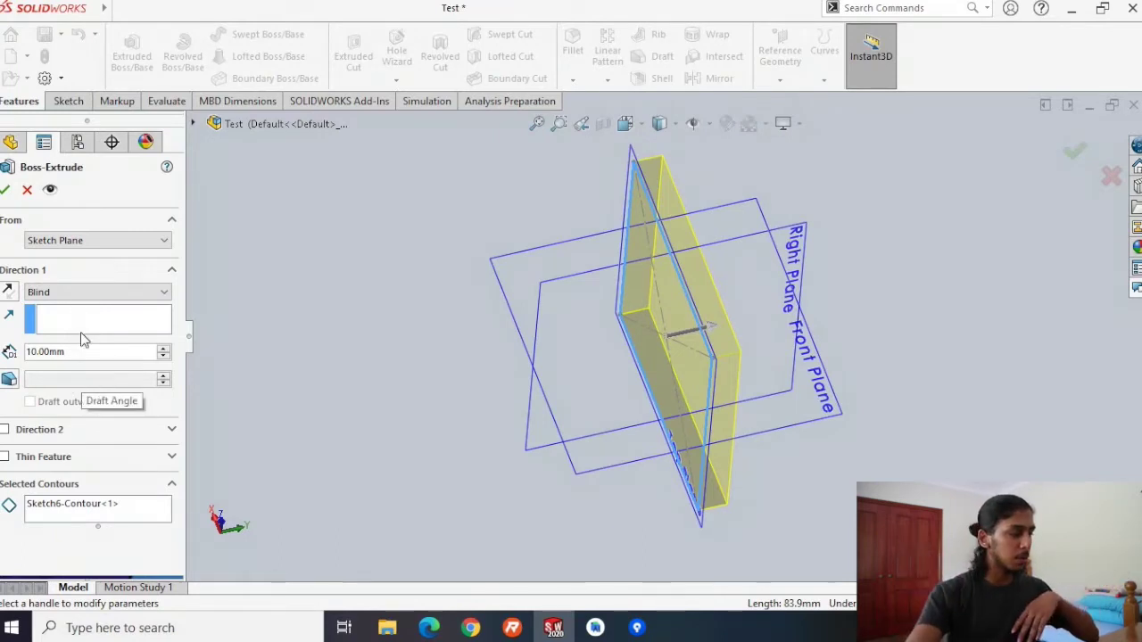
left_click(165, 349)
left_click(164, 349)
left_click(165, 349)
left_click(164, 349)
left_click(164, 349)
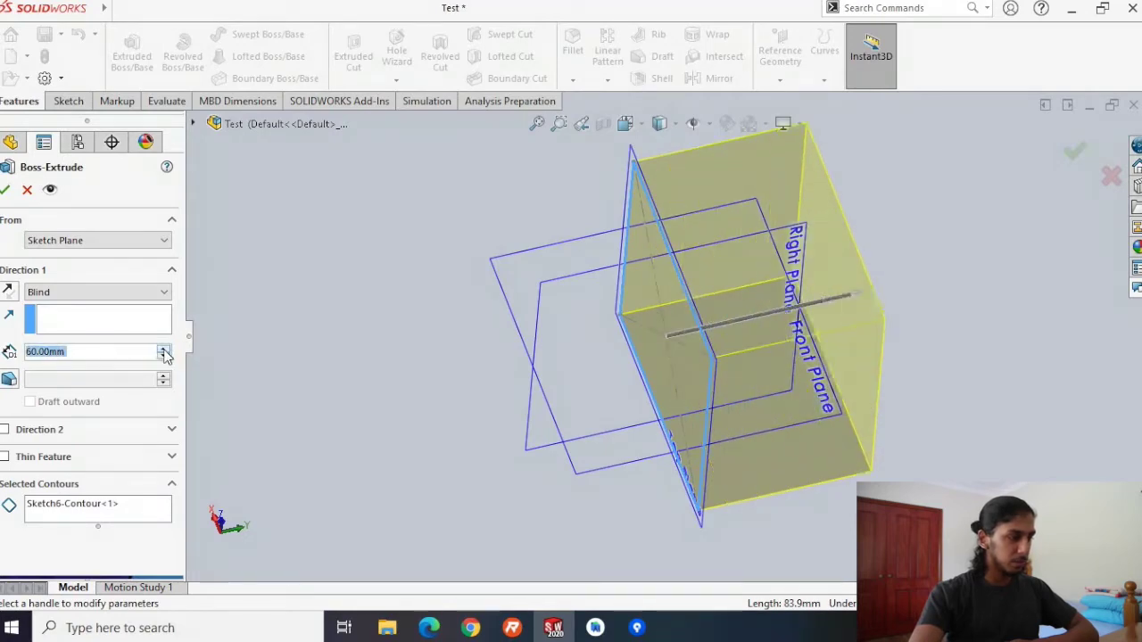
left_click(164, 349)
left_click(164, 349)
left_click(164, 349)
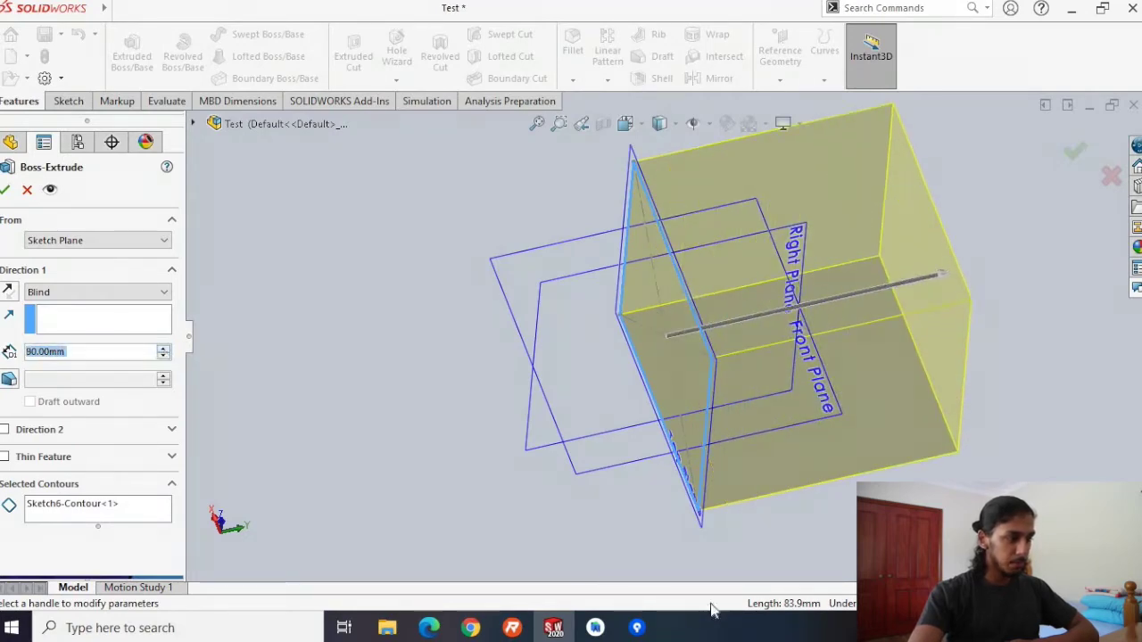
middle_click_drag(721, 573, 747, 444)
mouse_move(814, 465)
middle_mouse_down()
mouse_move(831, 408)
mouse_move(818, 339)
mouse_move(872, 331)
mouse_move(838, 353)
middle_mouse_up()
scroll(693, 268, "down", 2)
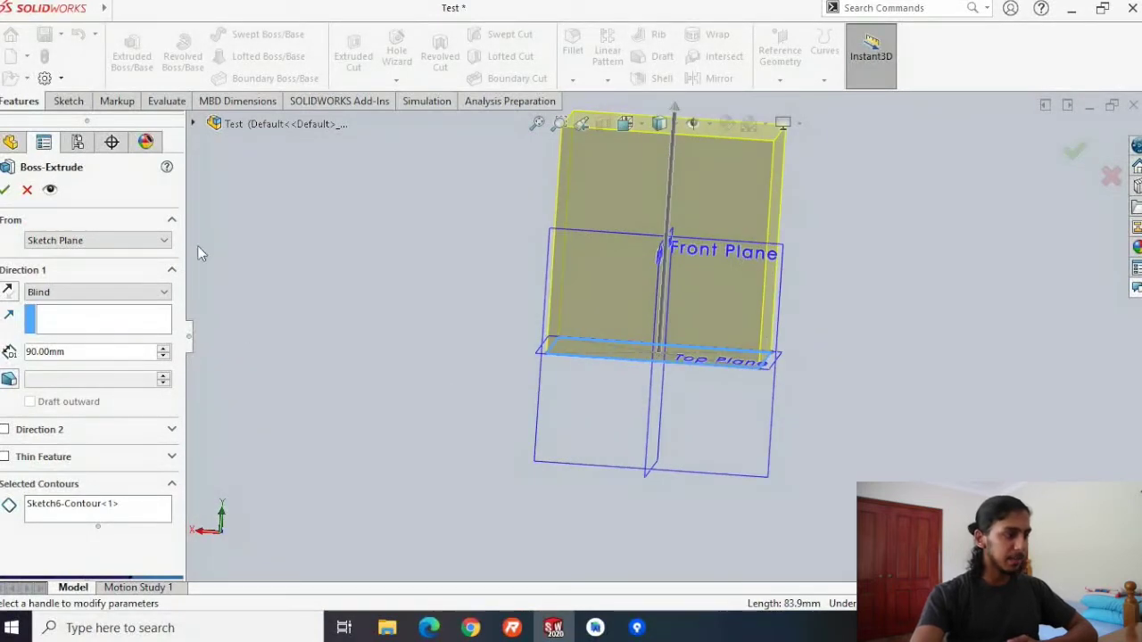
Replace the extrusion depth with 85 mm and check the block preview.
right_click(36, 351)
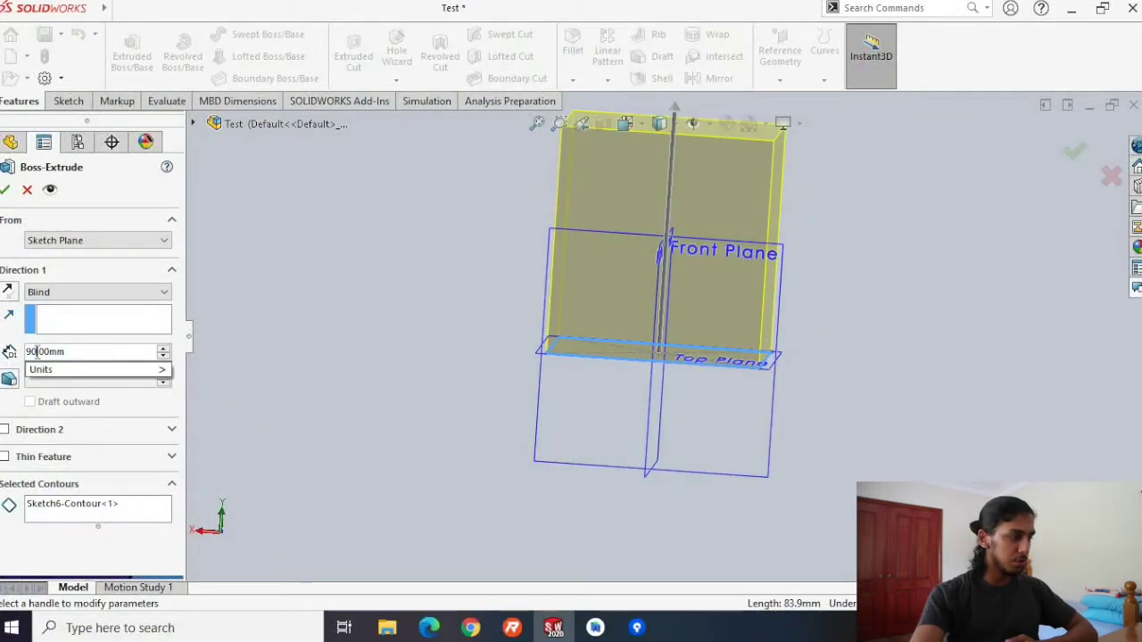
mouse_move(126, 373)
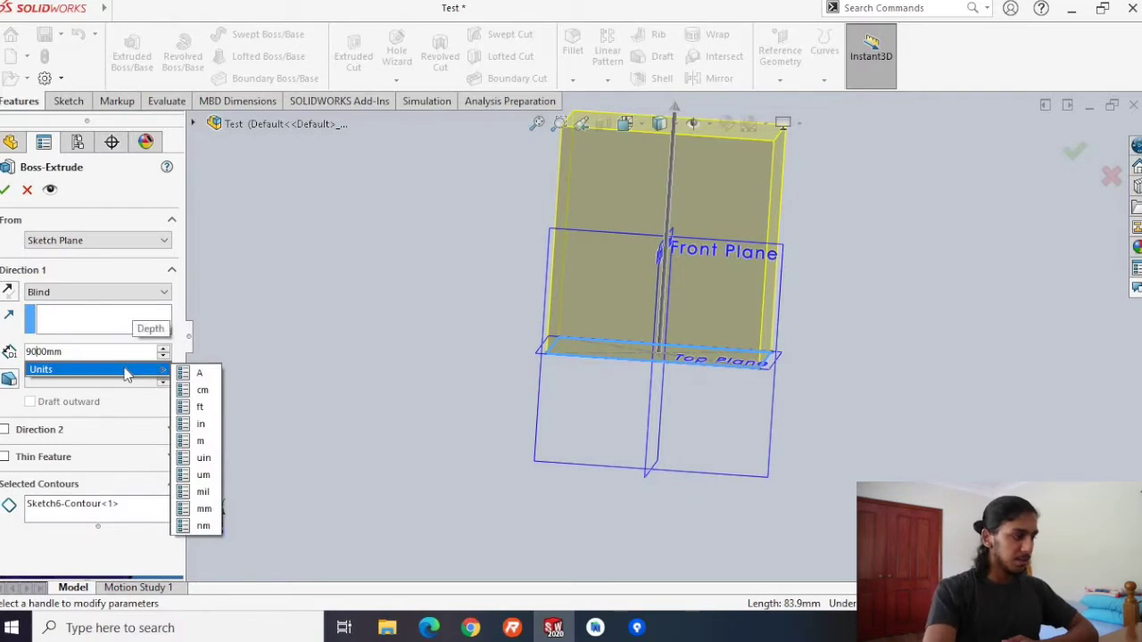
key("Escape")
key("BackSpace")
key("BackSpace")
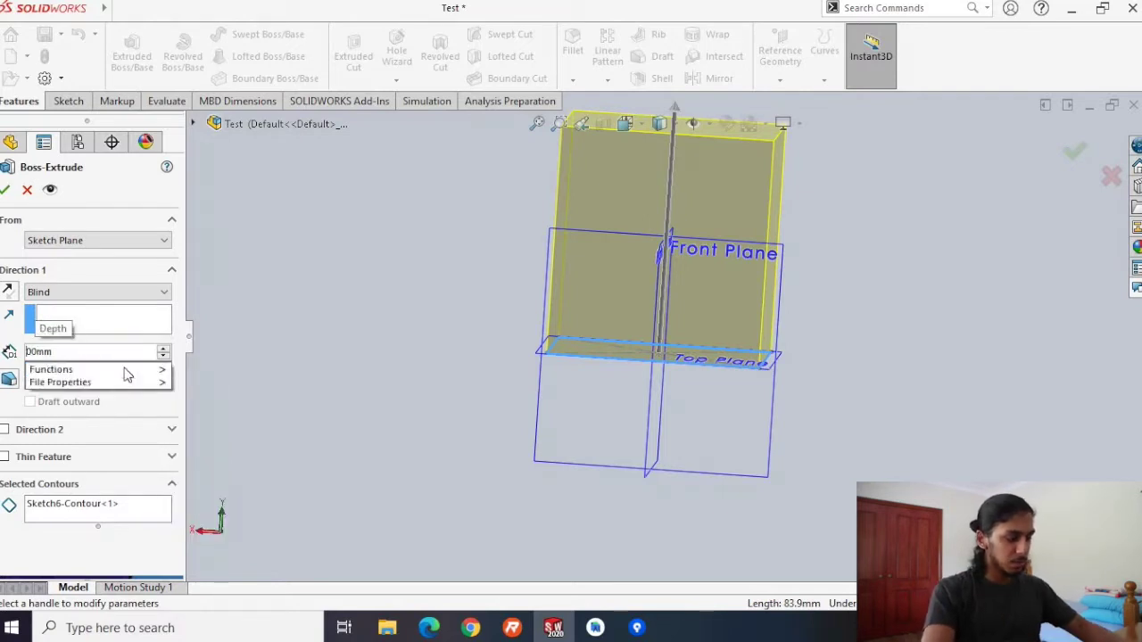
type("85.")
key("Return")
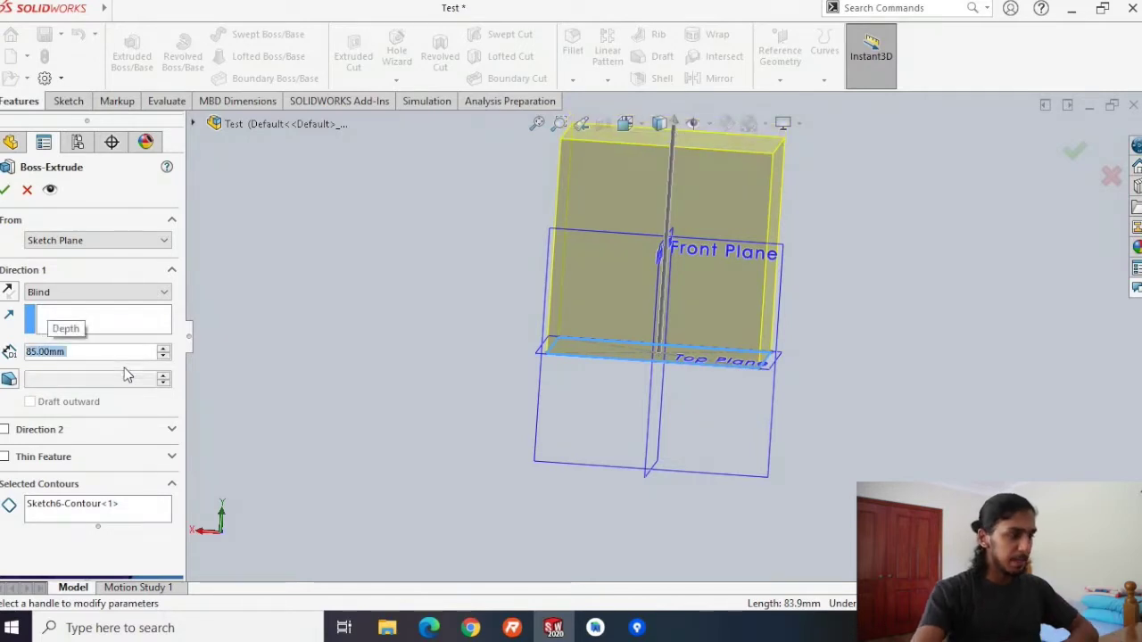
middle_click_drag(1022, 338, 1020, 365)
scroll(712, 258, "up", 3)
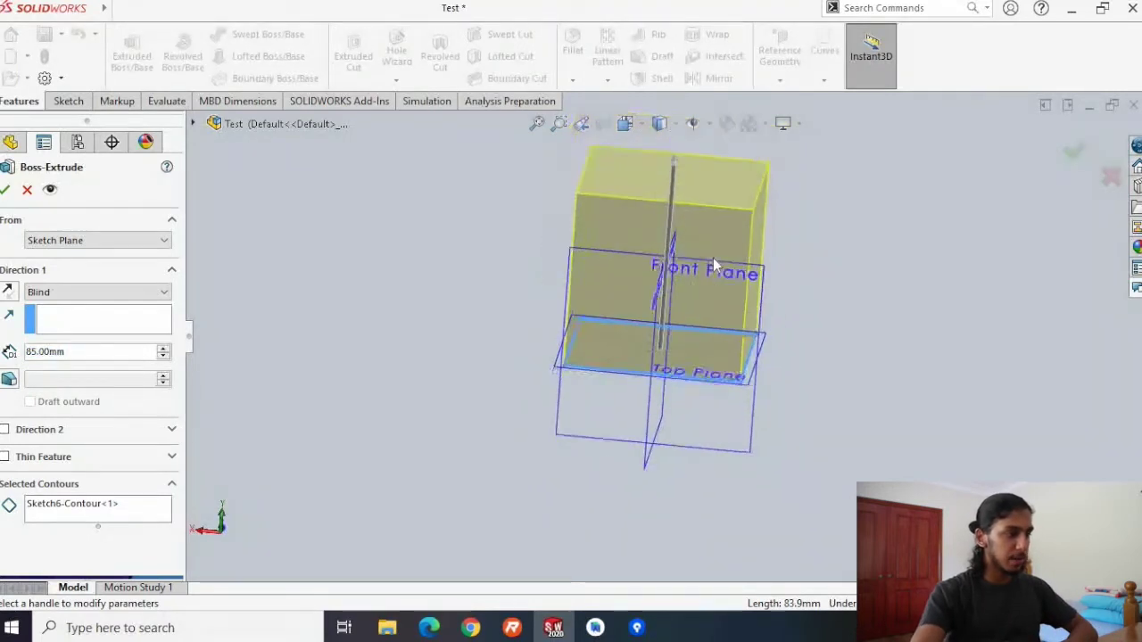
mouse_move(797, 432)
middle_mouse_down()
mouse_move(795, 398)
mouse_move(807, 425)
middle_mouse_up()
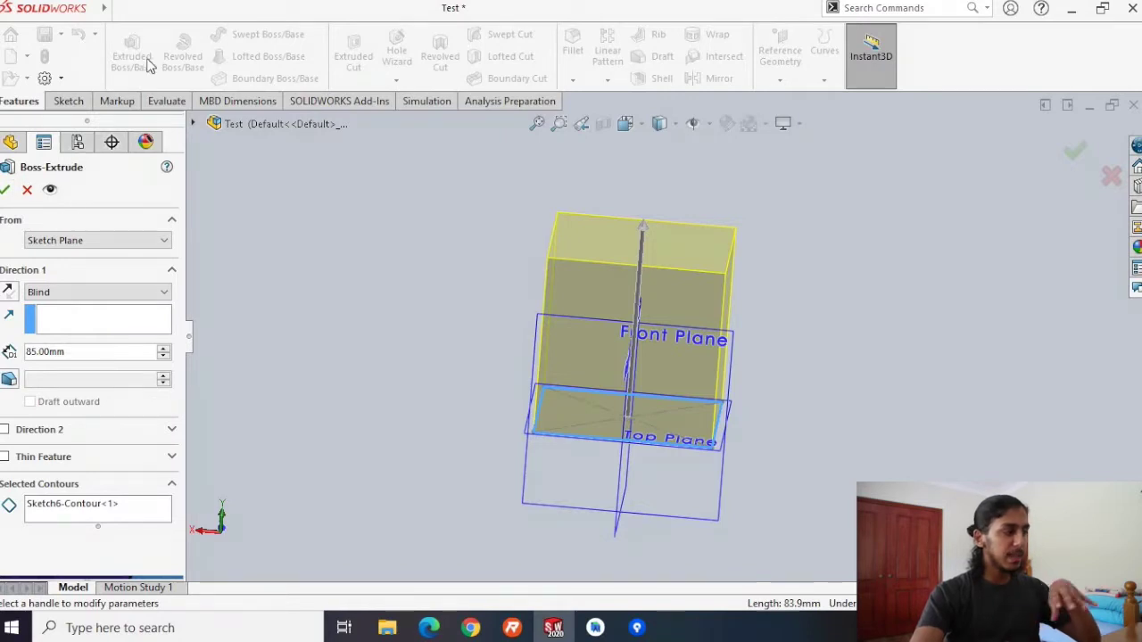
Confirm the 85 mm extrusion as Boss-Extrude1, then orbit and select the block's front face.
left_click(5, 191)
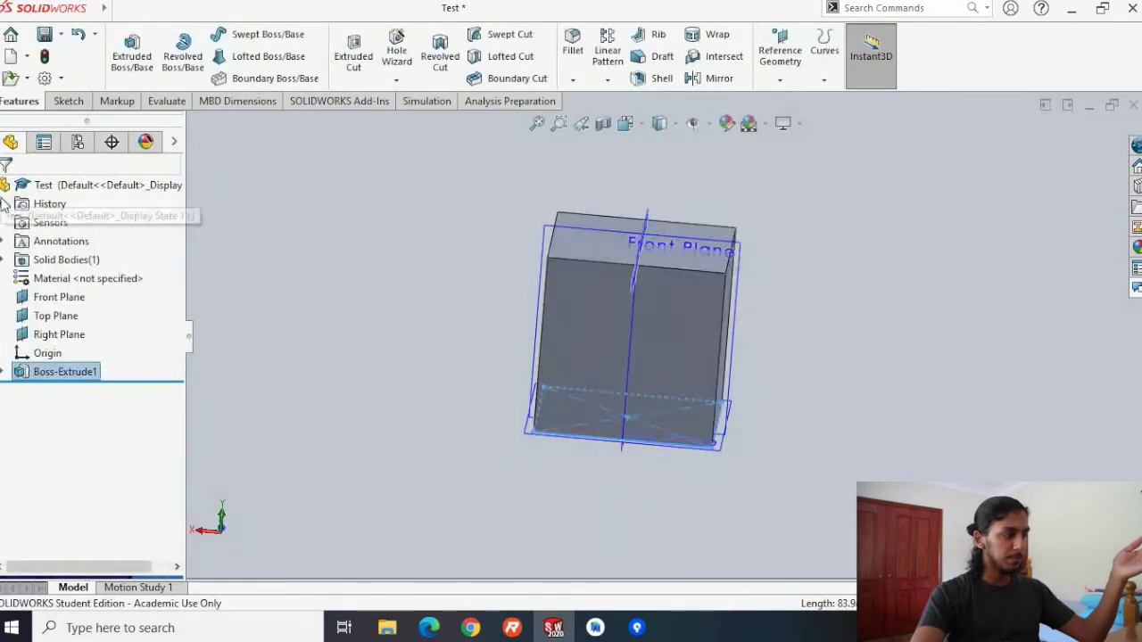
left_click(4, 373)
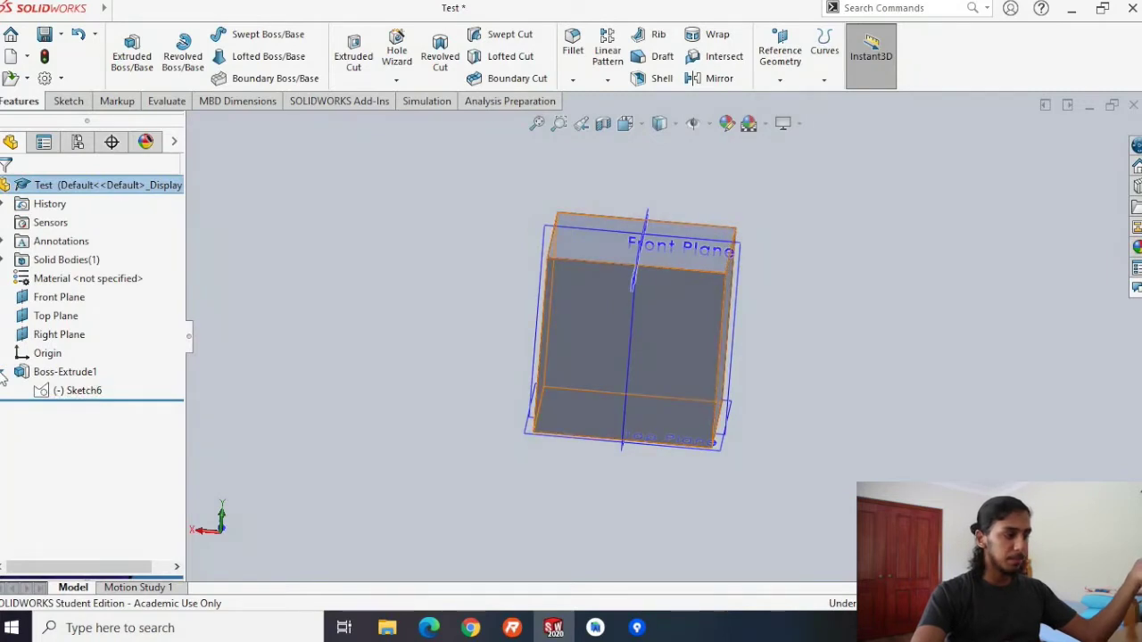
left_click(4, 374)
middle_click_drag(798, 495, 776, 393)
middle_click_drag(770, 324, 793, 420)
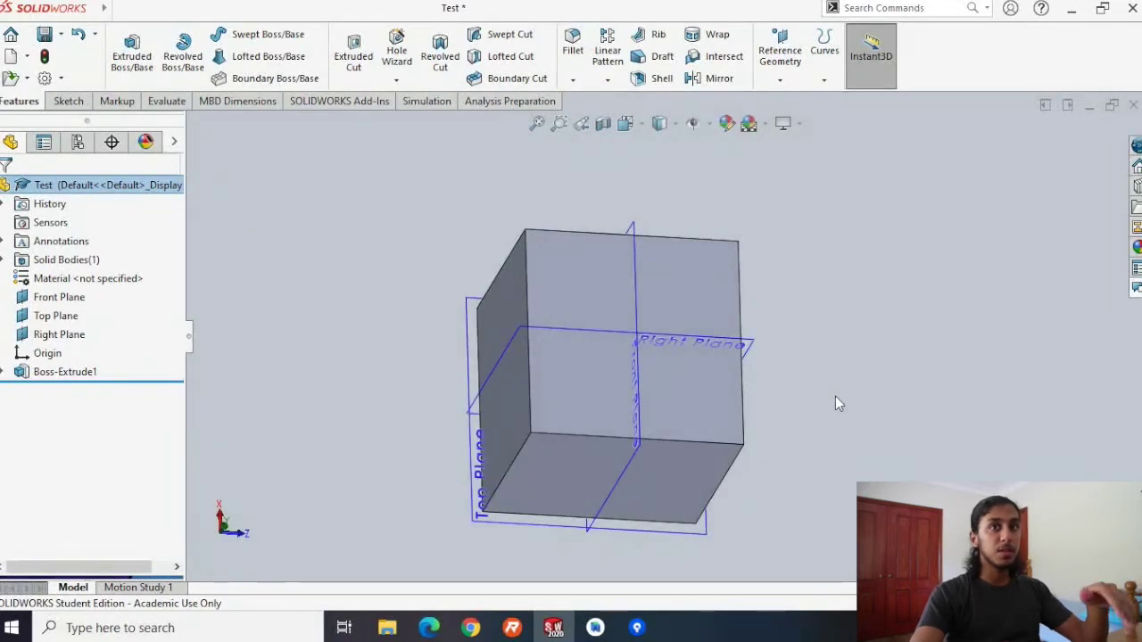
middle_click_drag(809, 355, 800, 410)
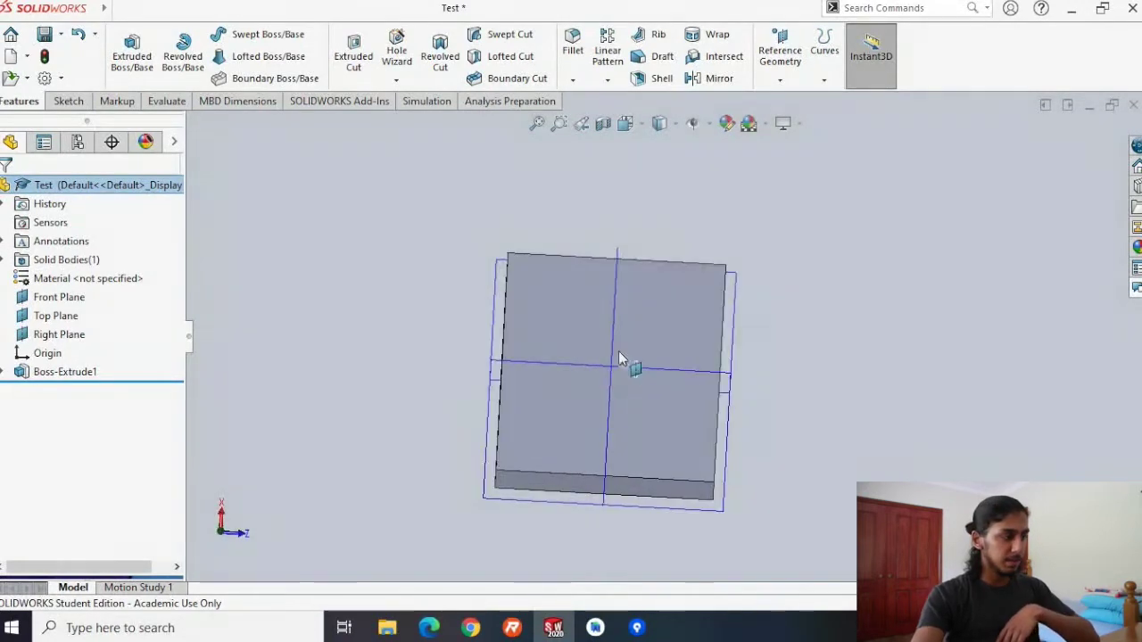
left_click(566, 431)
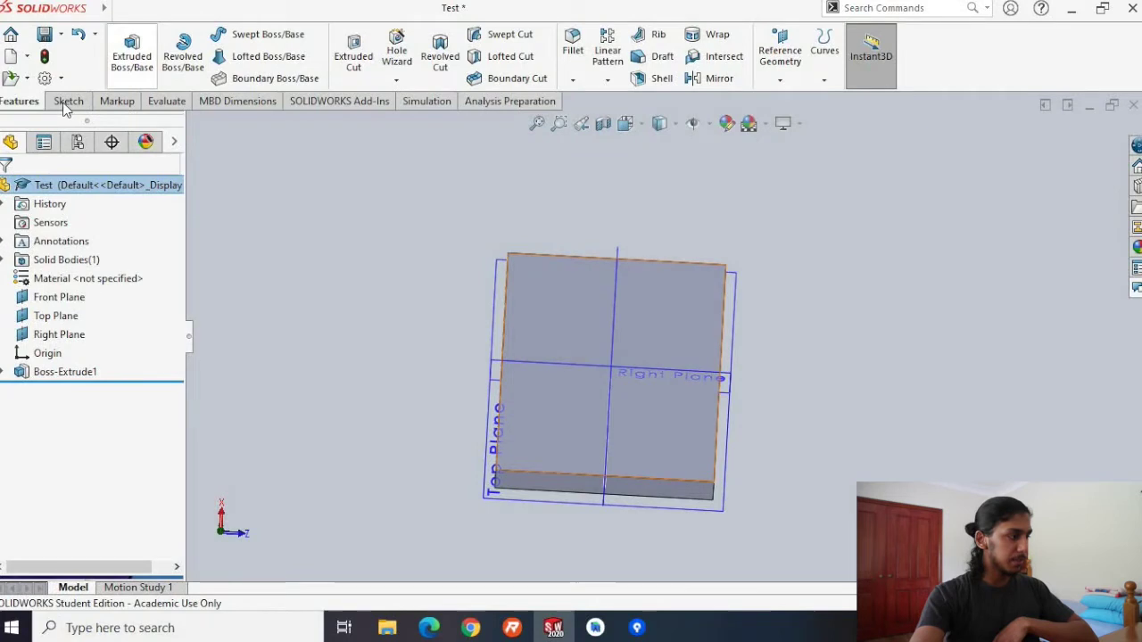
Start a new sketch on the block's front face and pick the Circle tool.
left_click(65, 102)
left_click(127, 40)
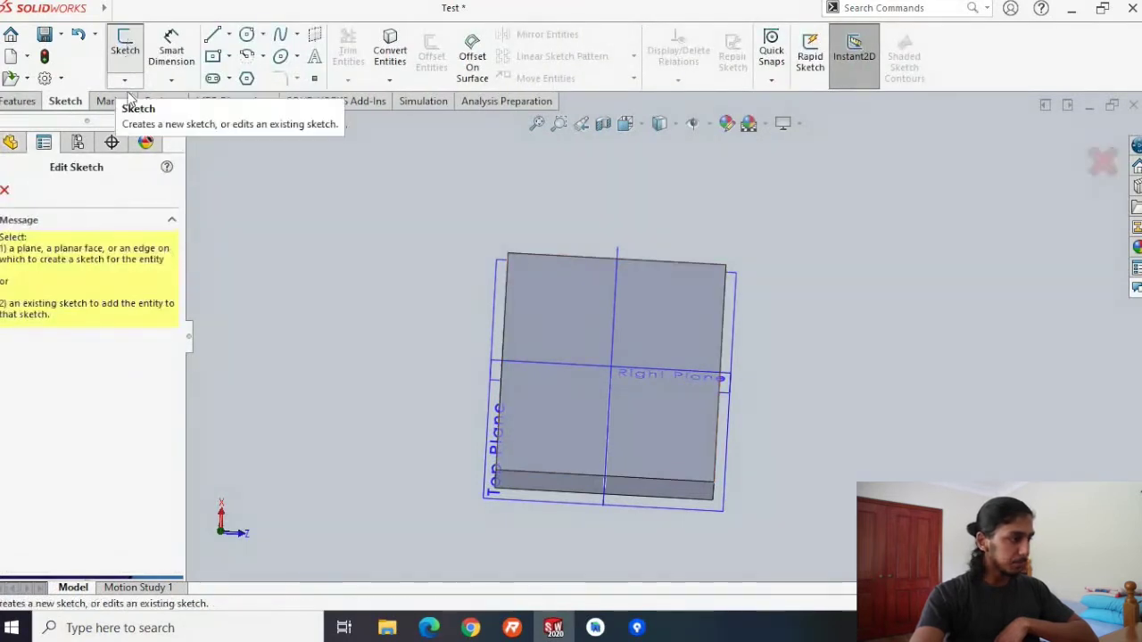
left_click(571, 468)
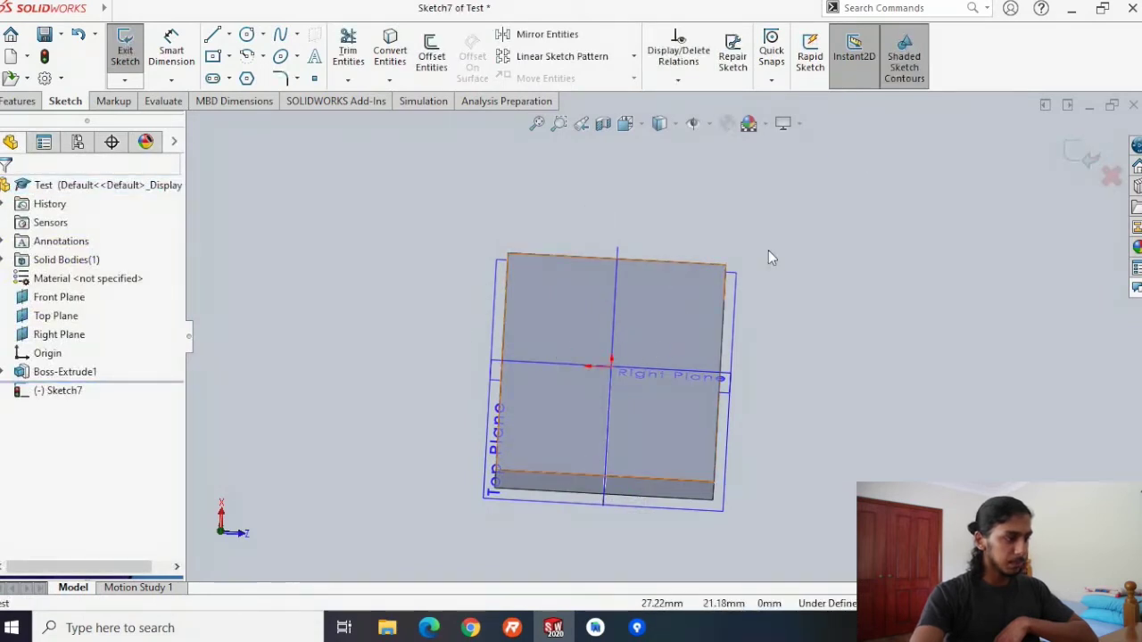
scroll(616, 348, "down", 1)
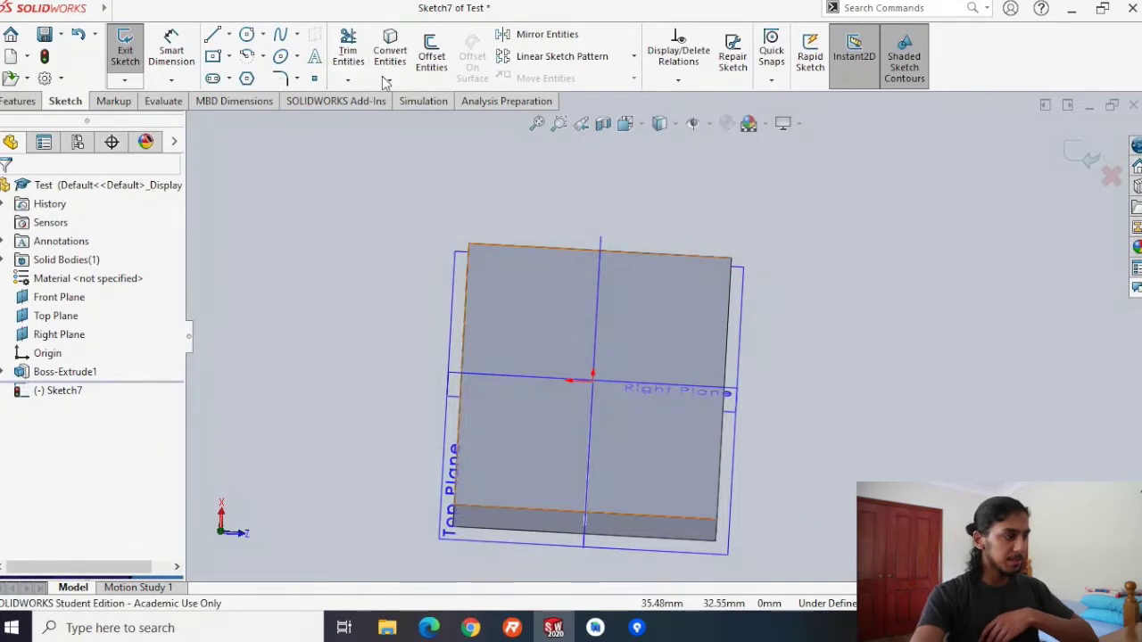
left_click(246, 36)
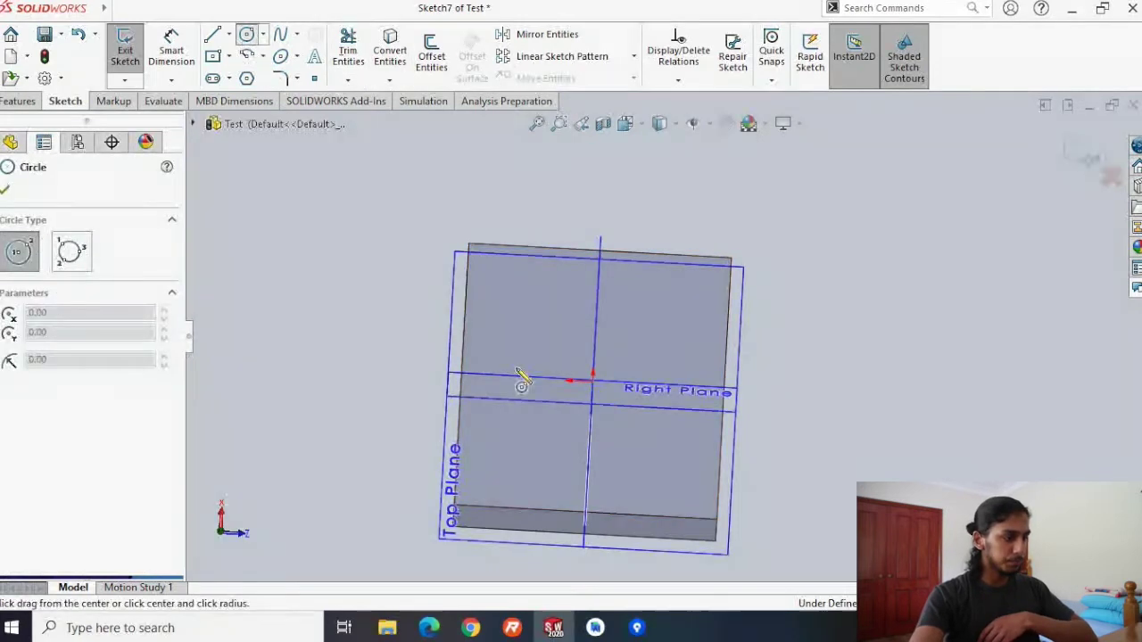
scroll(631, 379, "down", 2)
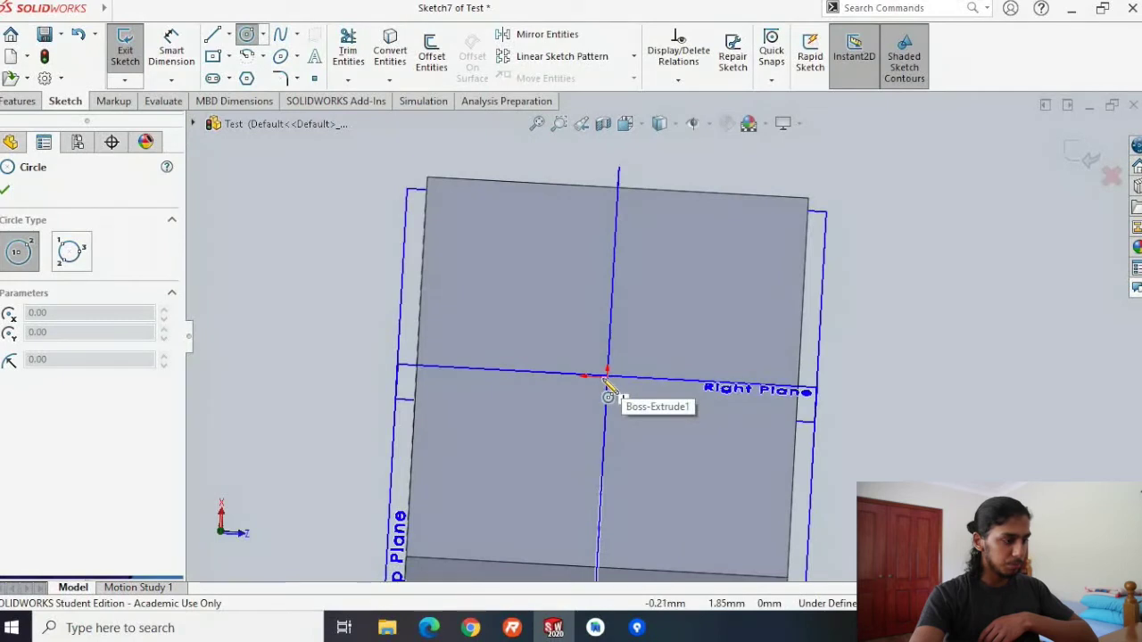
Draw a circle centred on the origin, set its radius to 30 mm, and confirm it.
left_click(608, 382)
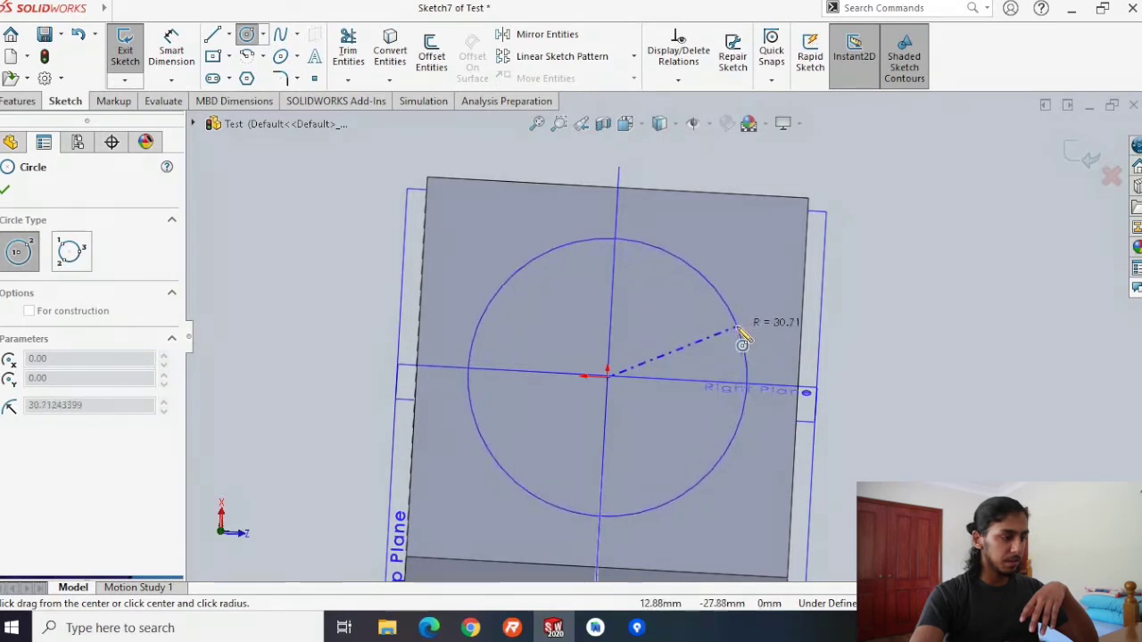
left_click(734, 328)
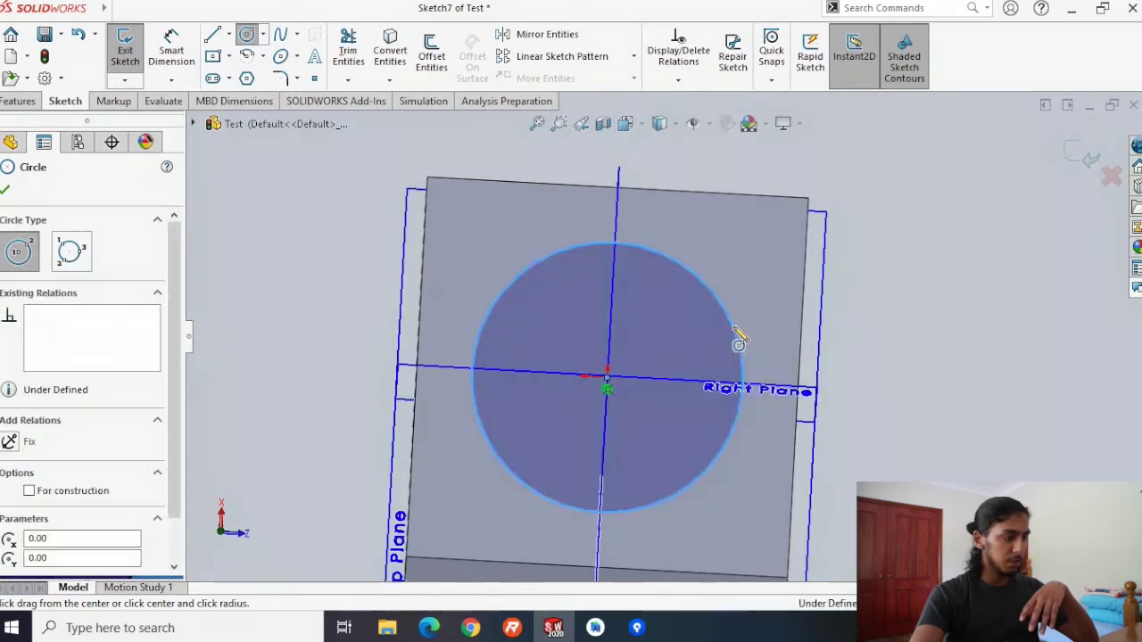
scroll(218, 466, "down", 3)
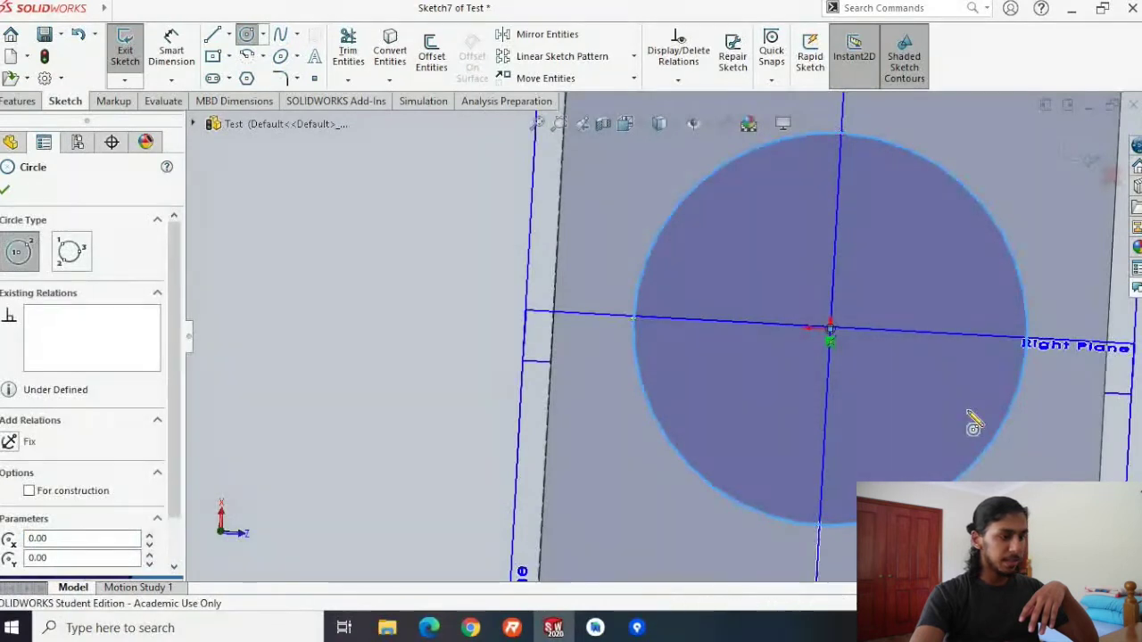
scroll(755, 395, "up", 3)
scroll(172, 456, "down", 1)
scroll(172, 457, "down", 1)
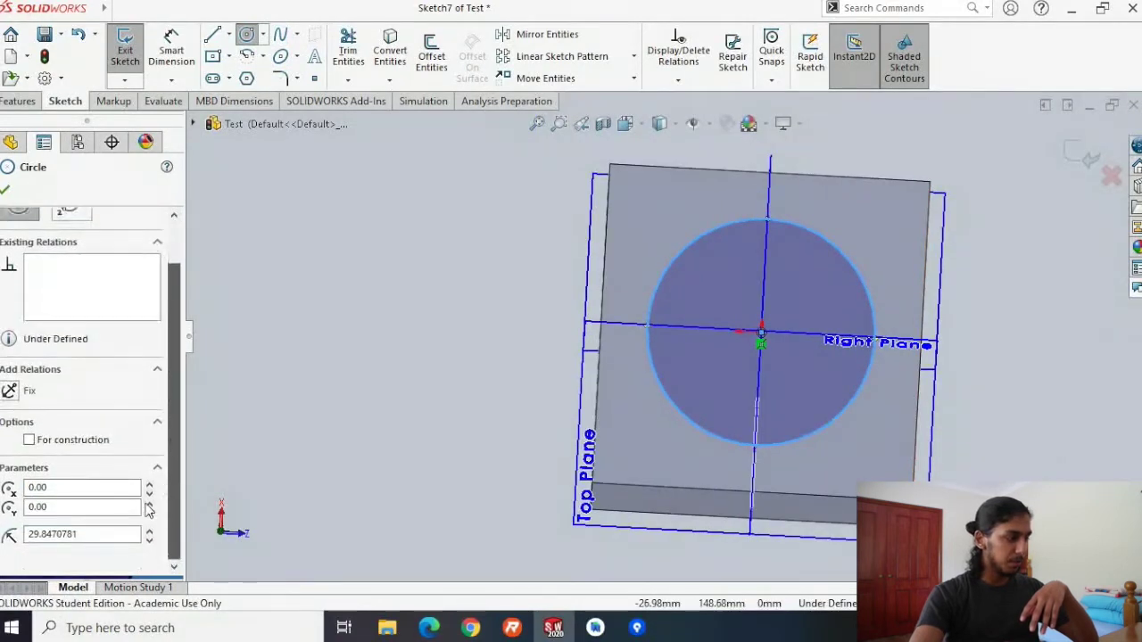
double_click(88, 533)
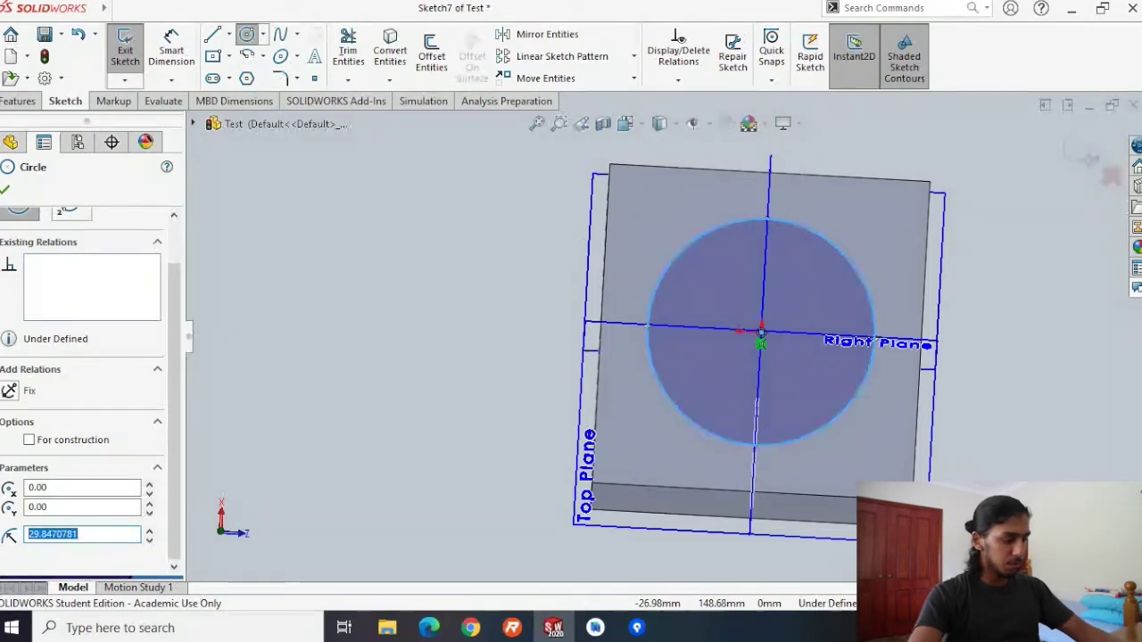
type("30.00")
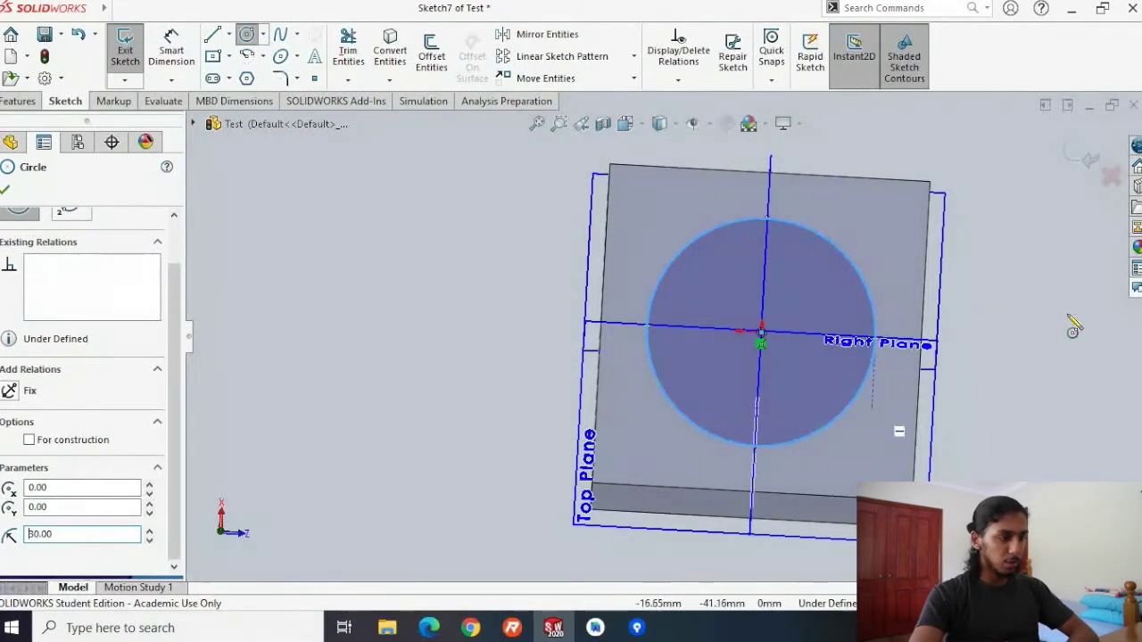
mouse_move(1019, 352)
middle_mouse_down()
mouse_move(1022, 339)
mouse_move(1017, 358)
mouse_move(999, 352)
middle_mouse_up()
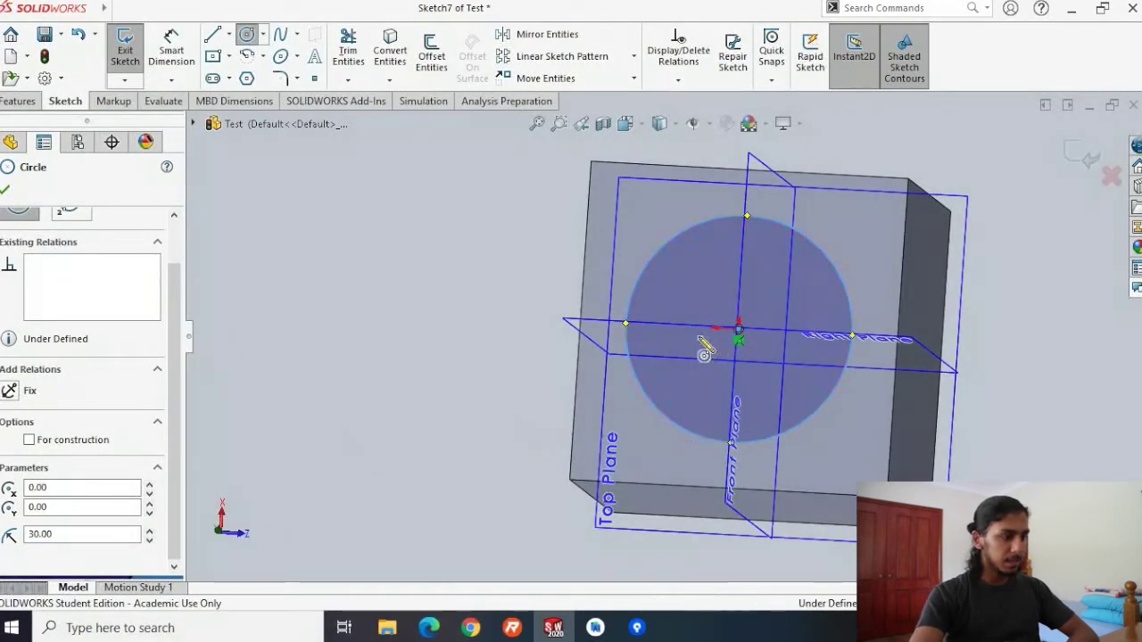
scroll(664, 353, "up", 1)
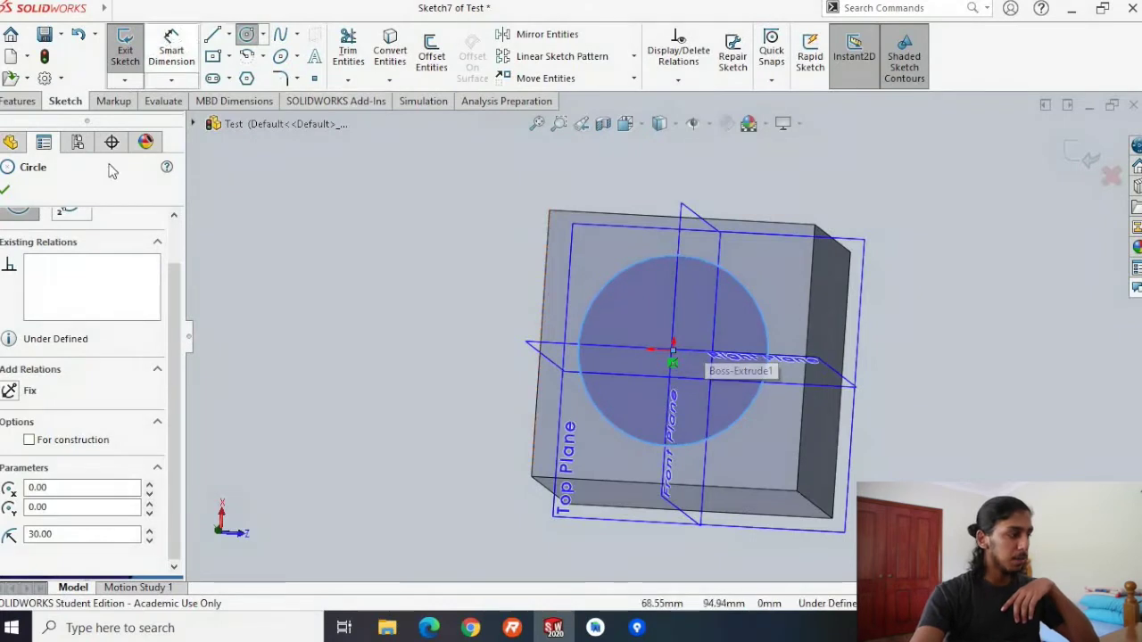
left_click(4, 192)
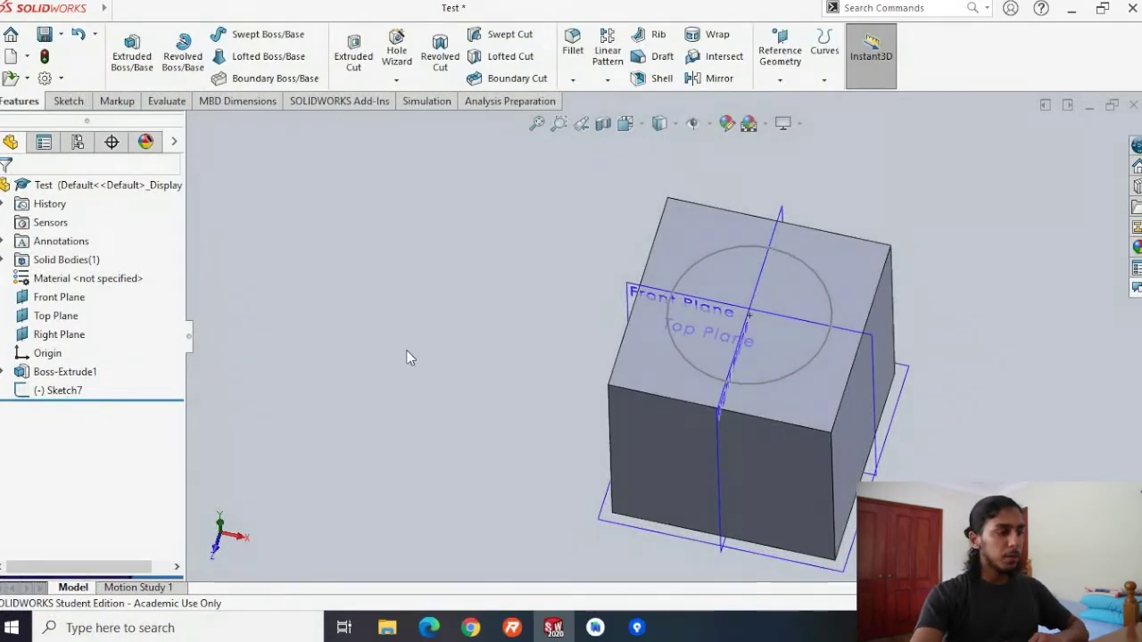
Cut Sketch7's circle into the block with an Extruded Cut 137 mm deep.
left_click(63, 101)
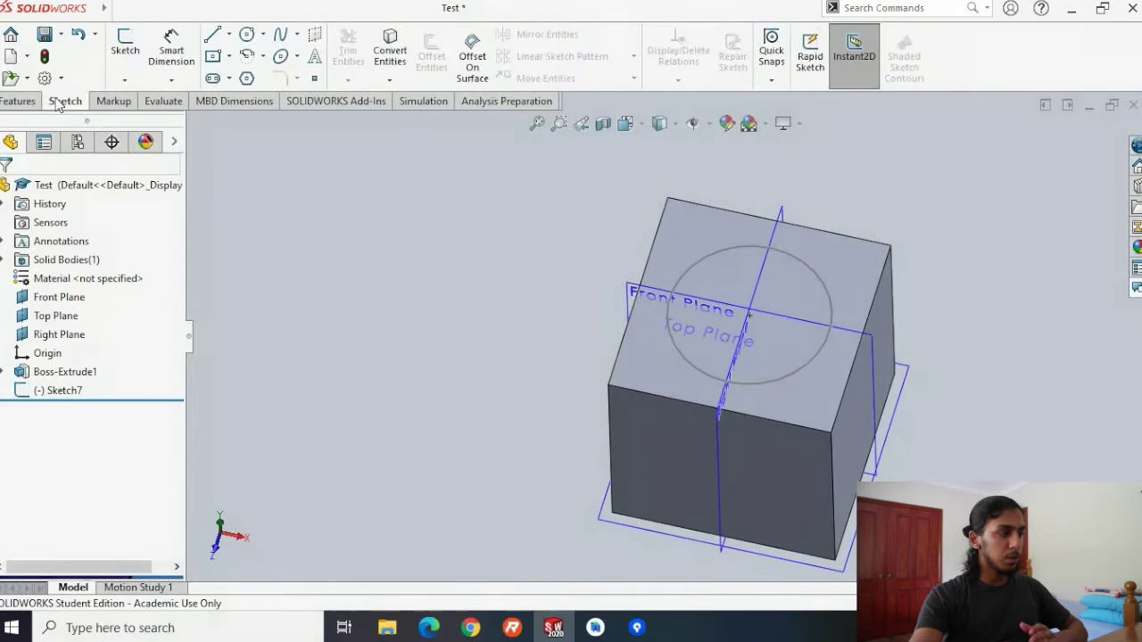
left_click(12, 104)
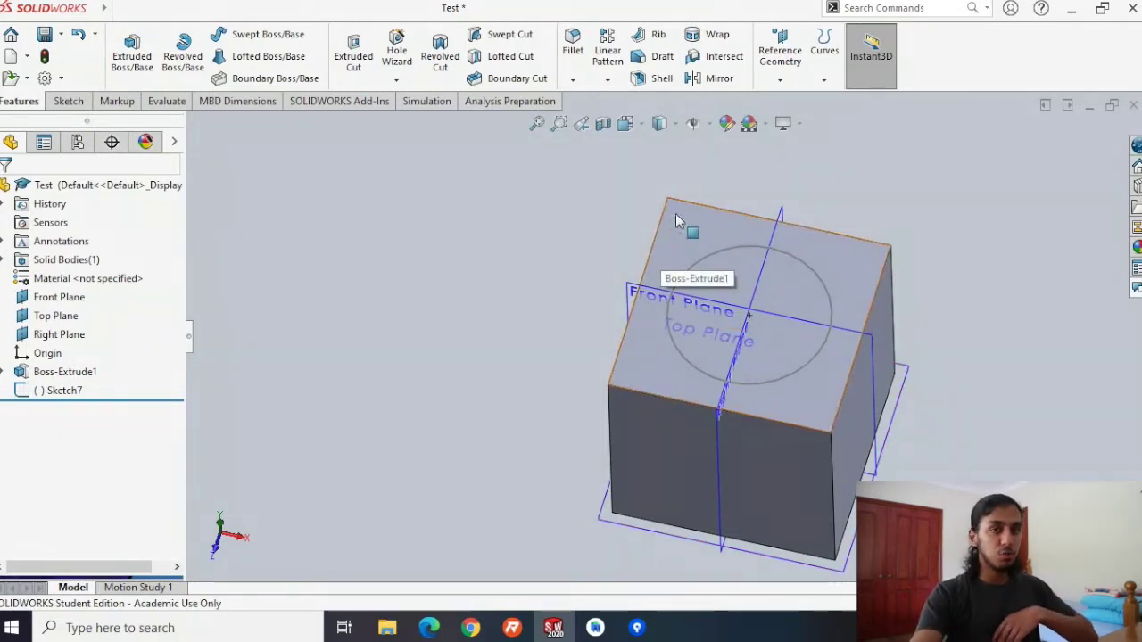
left_click(693, 365)
left_click(352, 54)
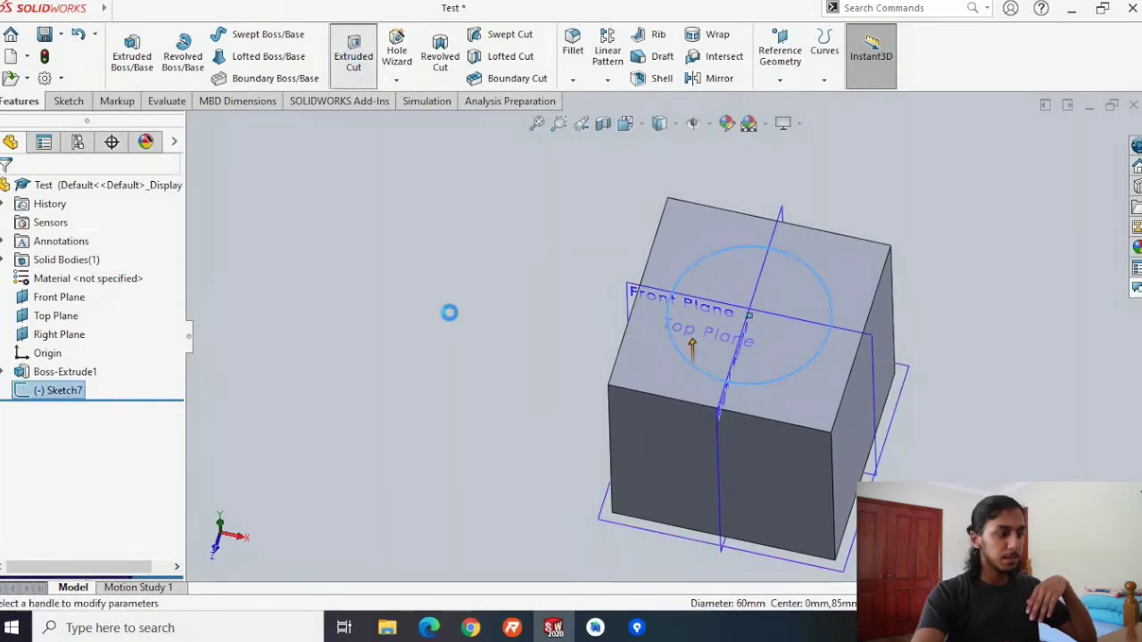
middle_click_drag(505, 382, 463, 565)
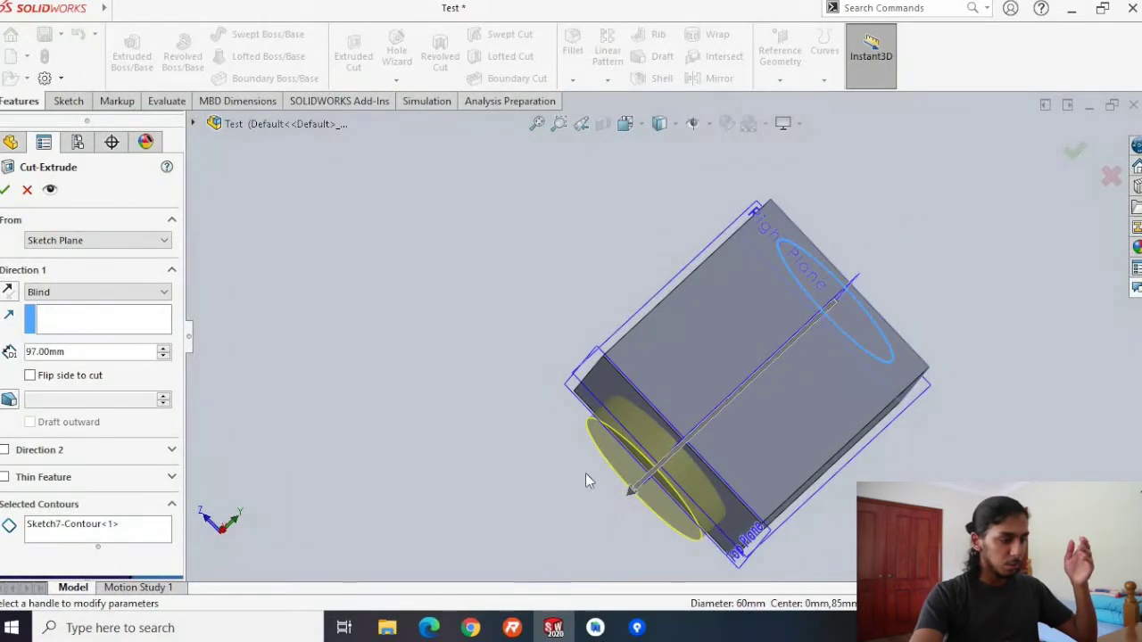
scroll(586, 480, "down", 5)
left_click_drag(657, 482, 377, 556)
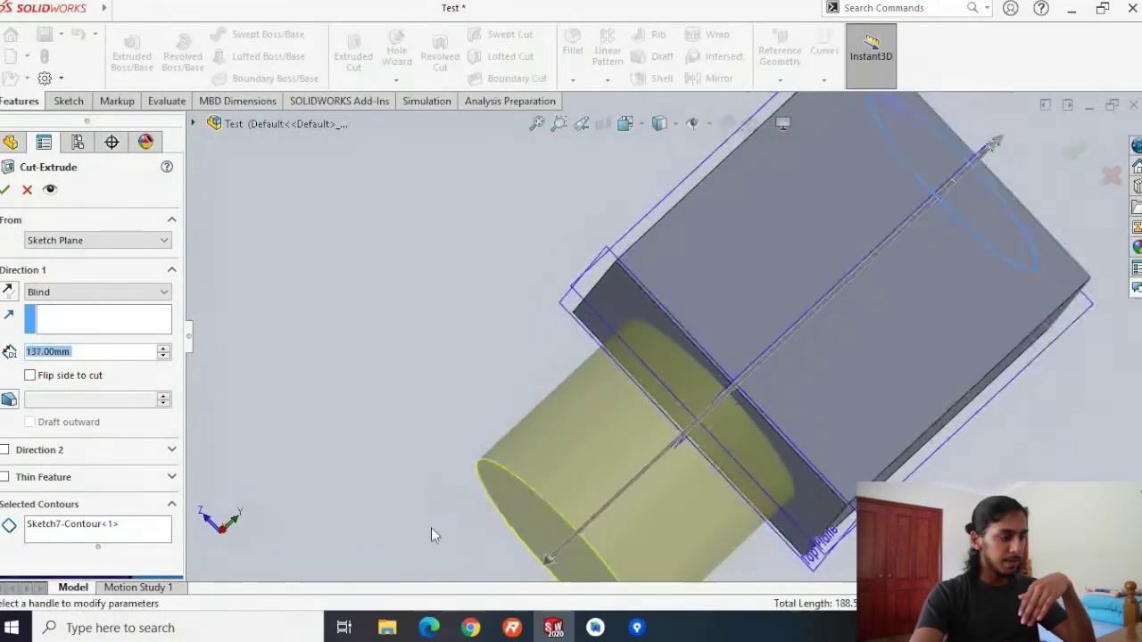
scroll(613, 418, "up", 1)
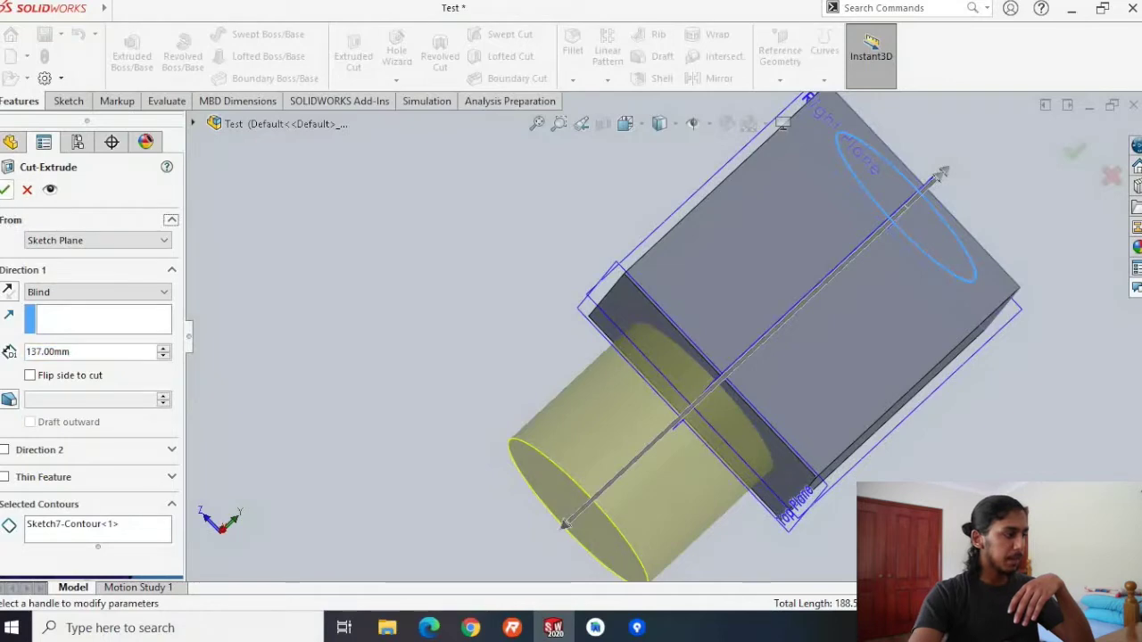
left_click(7, 190)
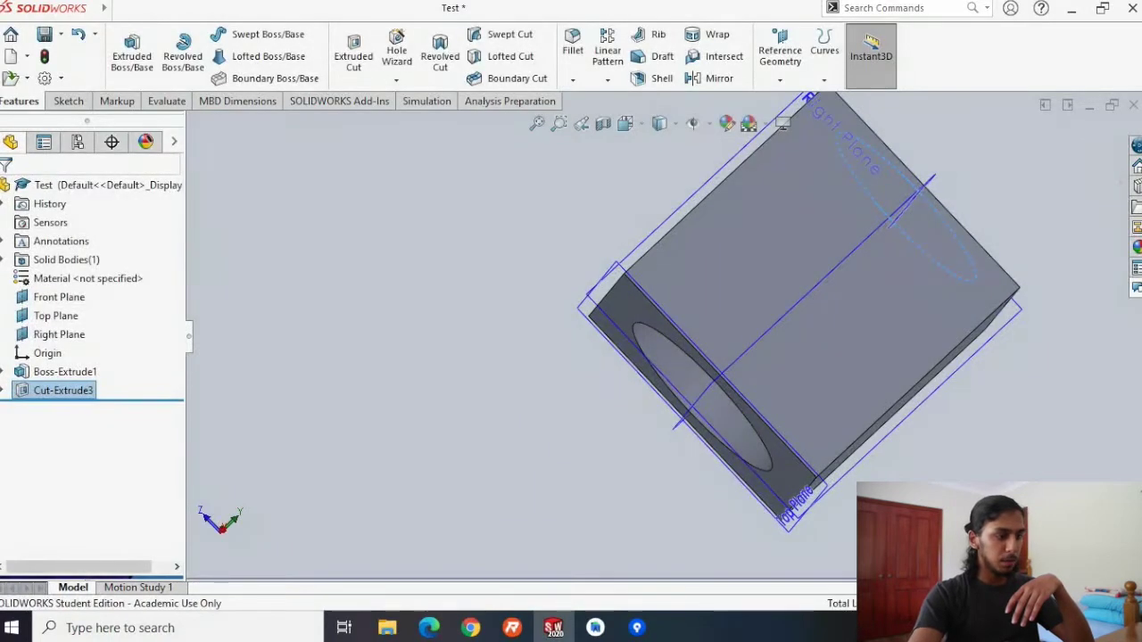
Orbit and zoom the holed block until its holed face sits on top.
key("Right")
key("Right")
key("Right")
key("Right")
key("Down")
key("Down")
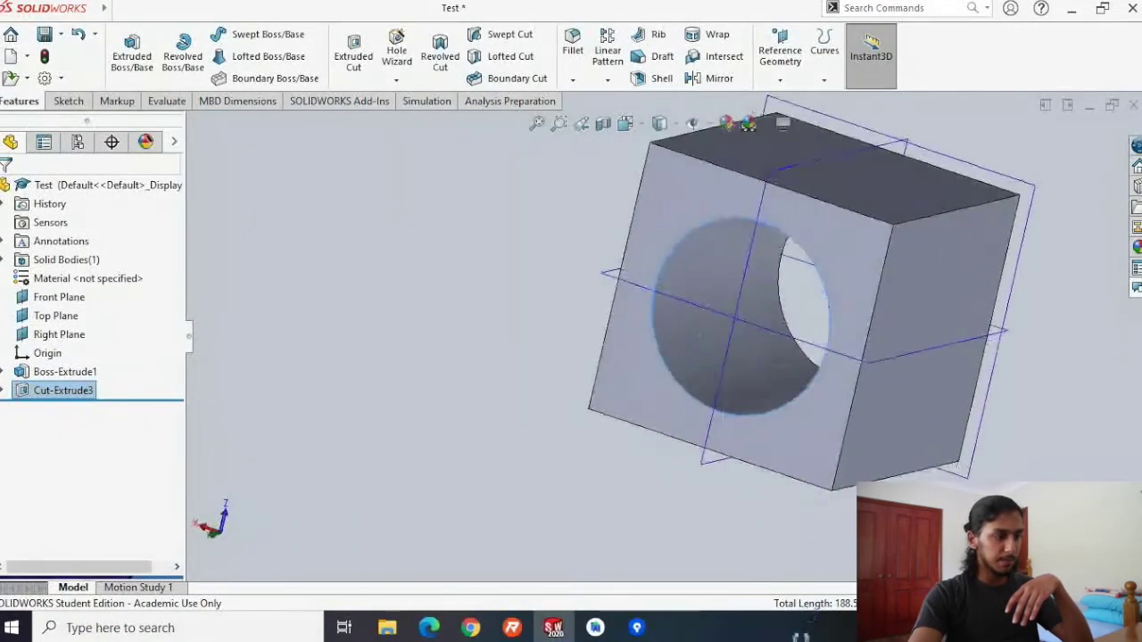
key("Down")
key("Down")
key("Down")
key("Down")
middle_click_drag(787, 517, 766, 526)
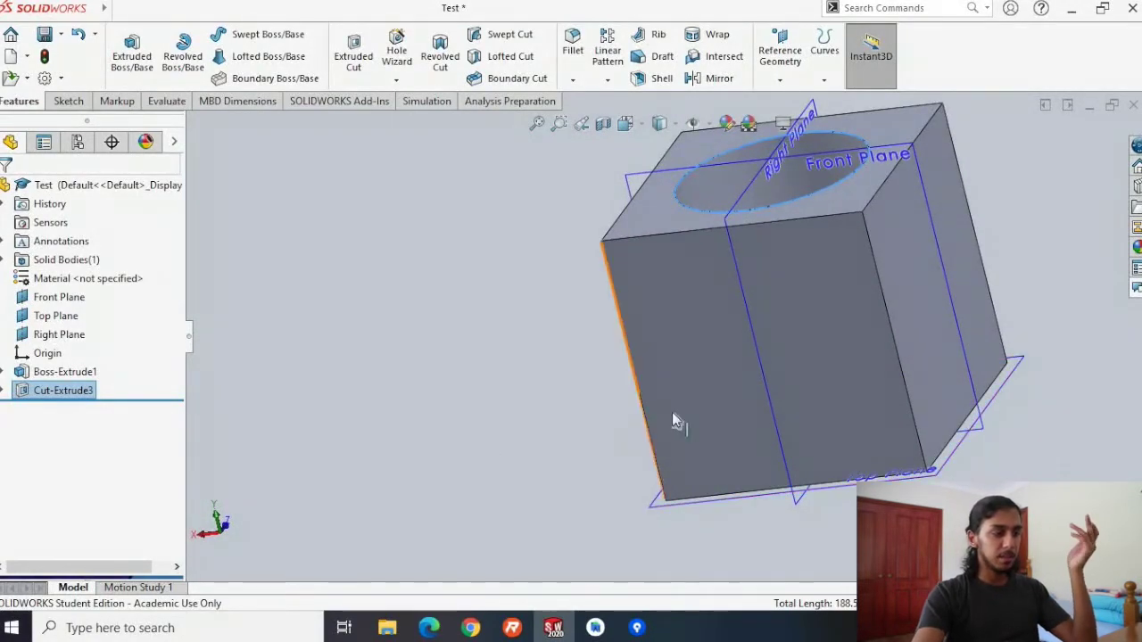
scroll(675, 421, "up", 3)
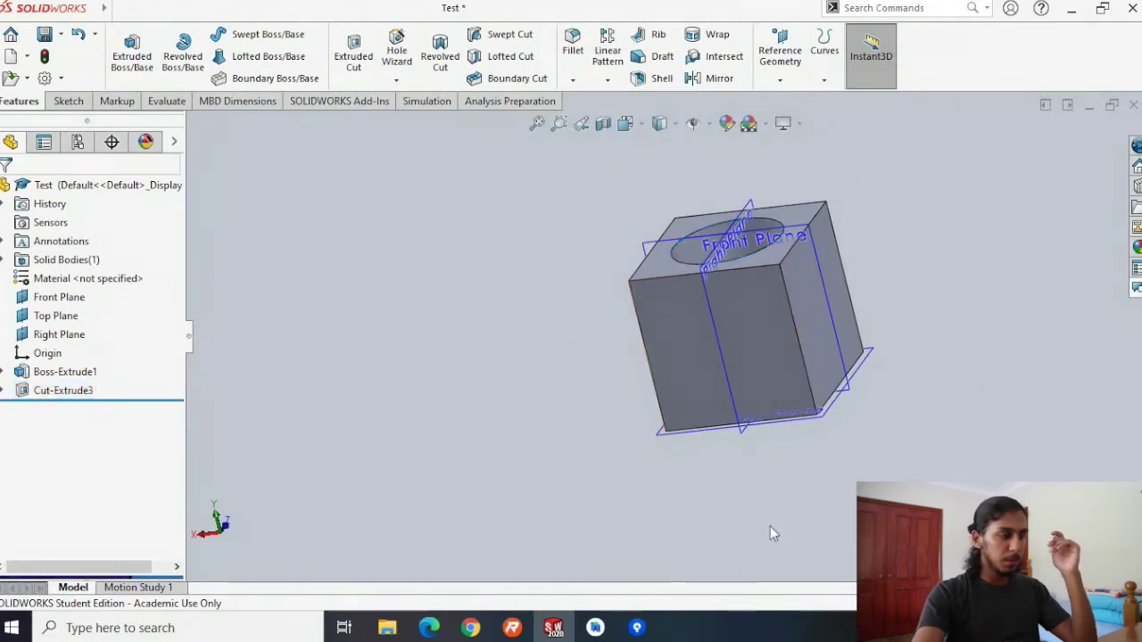
middle_click_drag(358, 423, 348, 446)
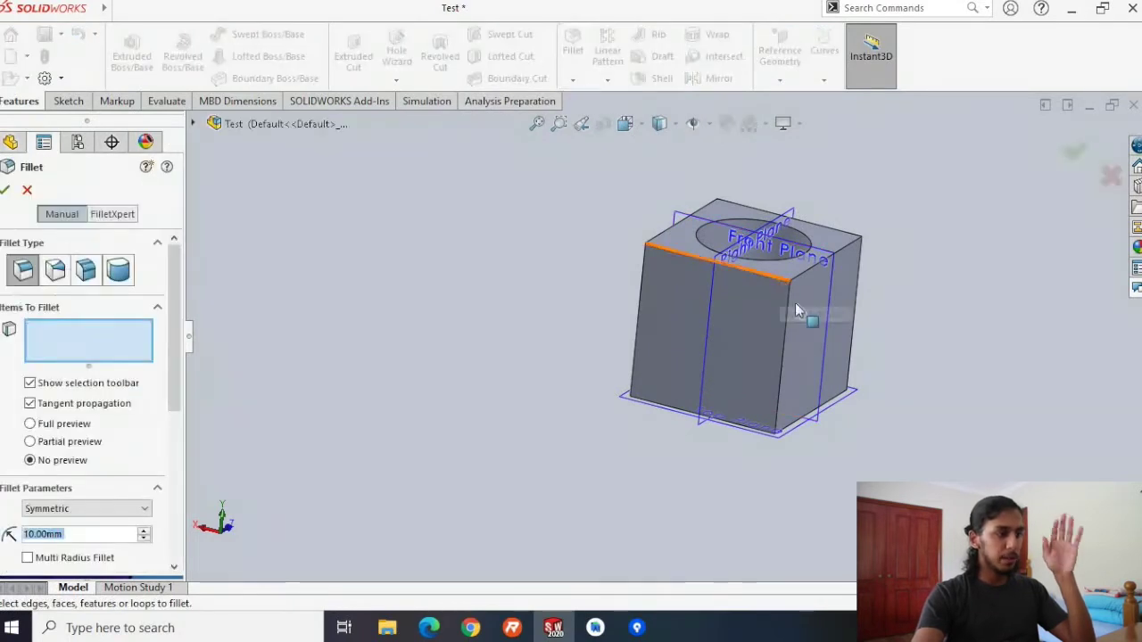
Select the block's four vertical corner edges for the fillet.
scroll(800, 339, "down", 3)
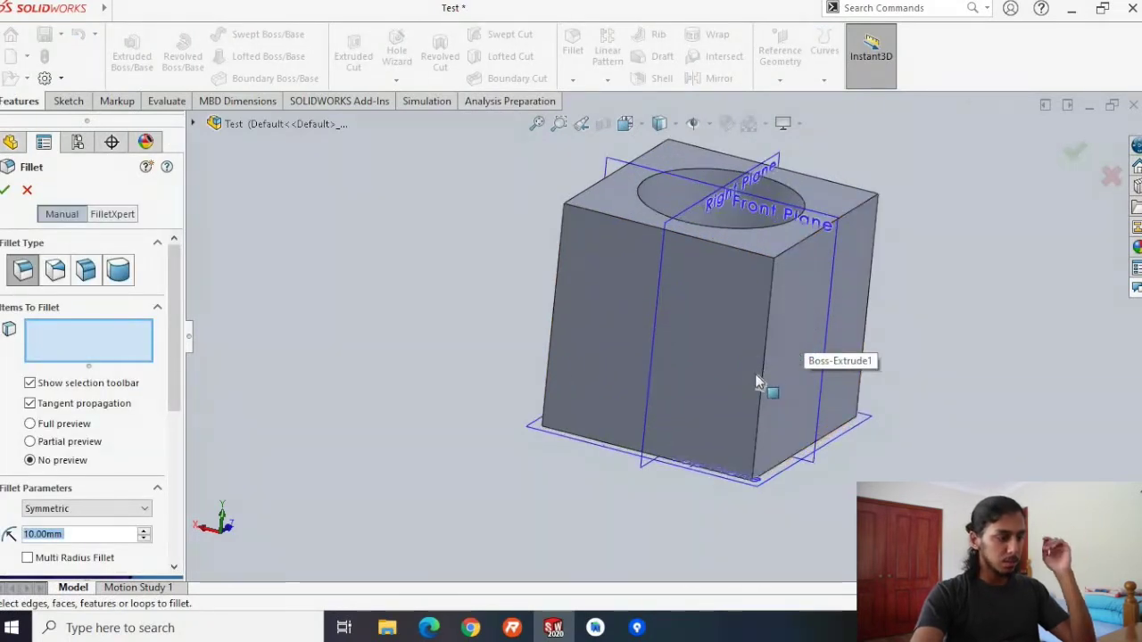
left_click(764, 374)
middle_click_drag(968, 398, 947, 415)
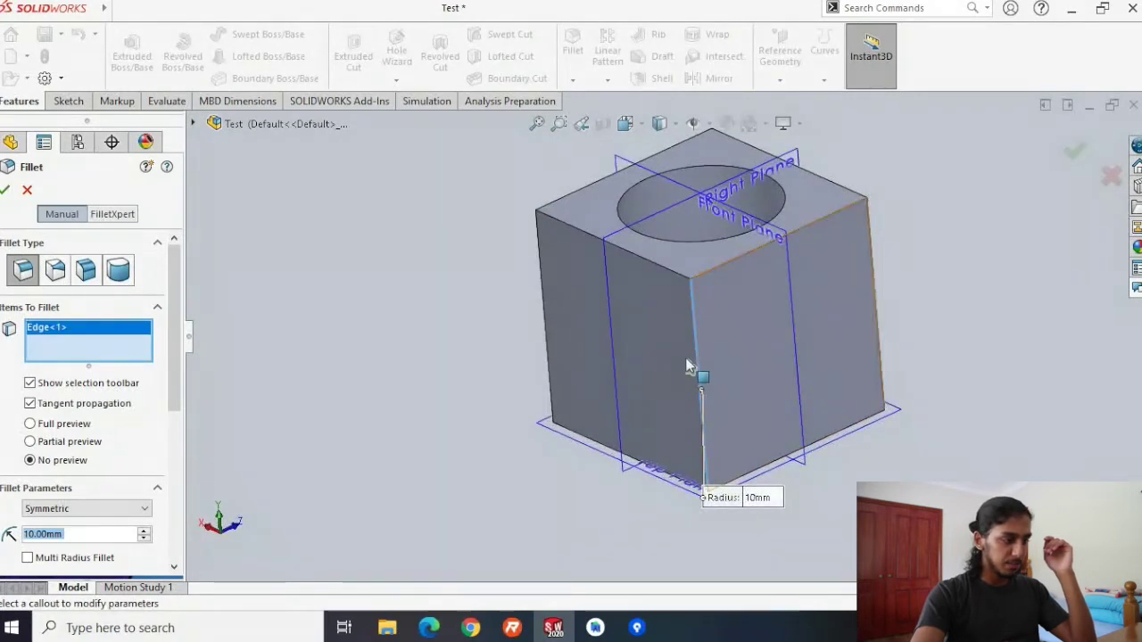
scroll(705, 373, "down", 6)
scroll(722, 377, "up", 4)
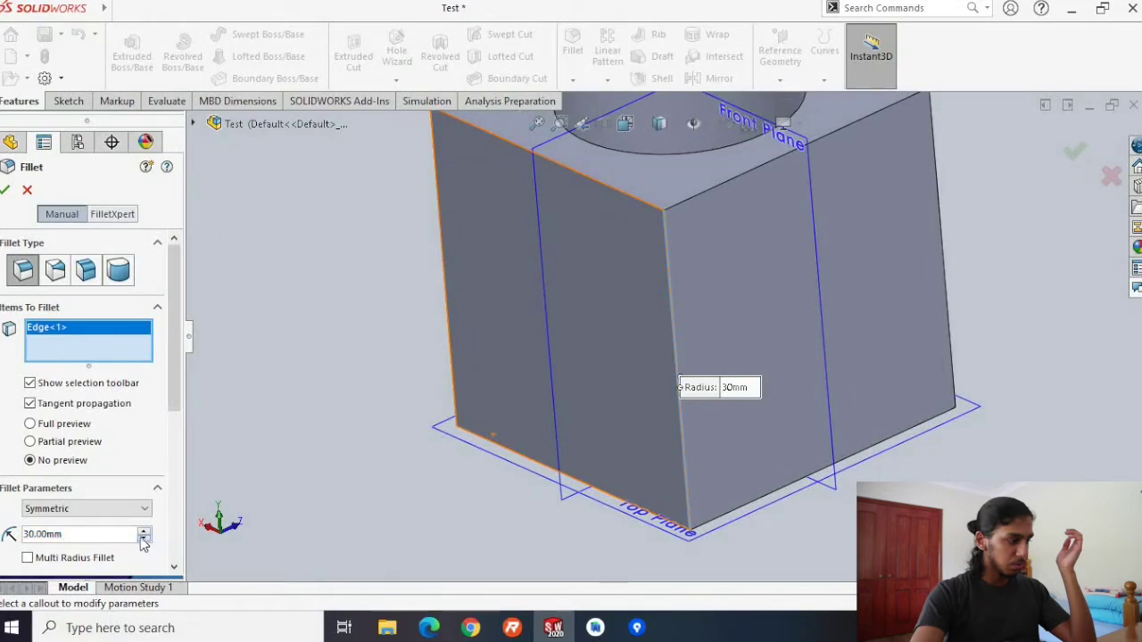
middle_click_drag(1030, 308, 976, 315)
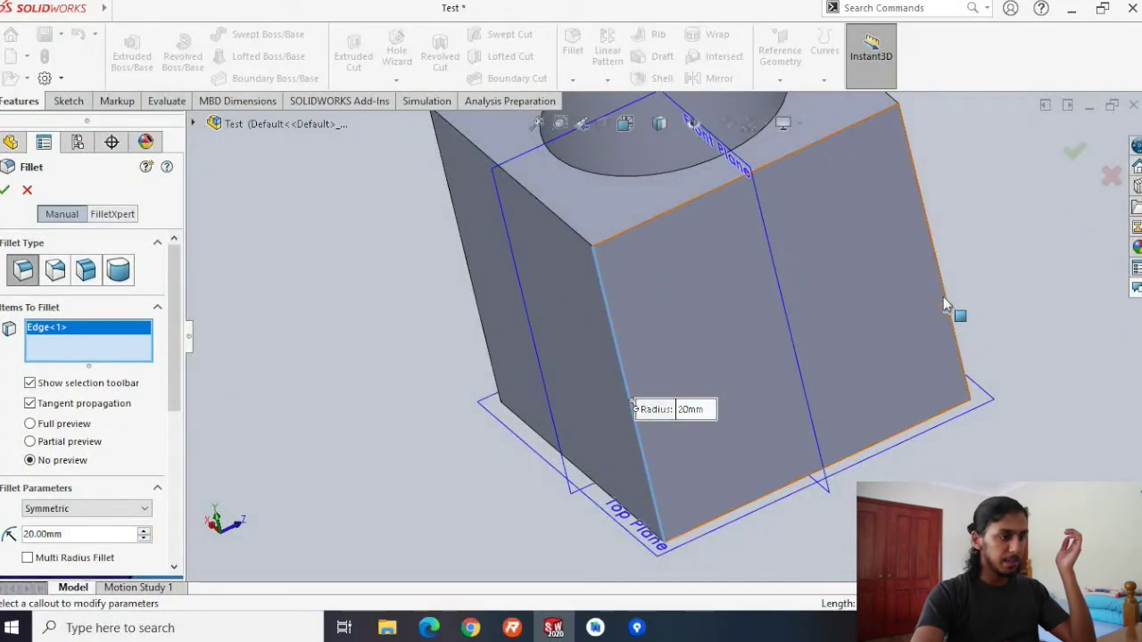
left_click(944, 303)
middle_click_drag(989, 433, 752, 403)
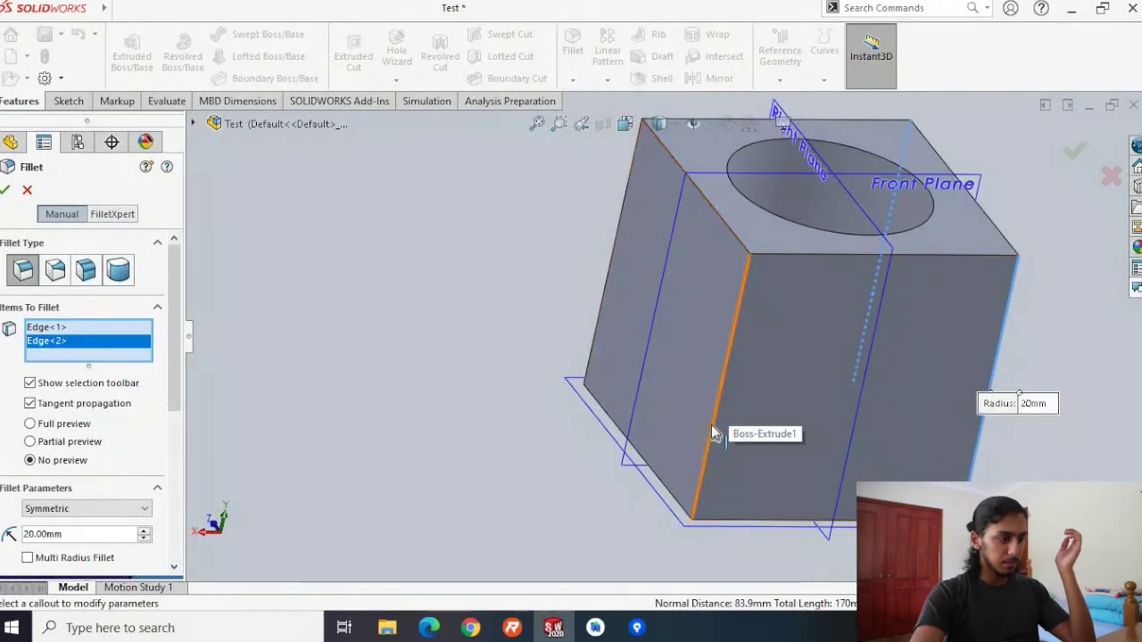
left_click(711, 424)
middle_click_drag(564, 424, 616, 333)
left_click(621, 346)
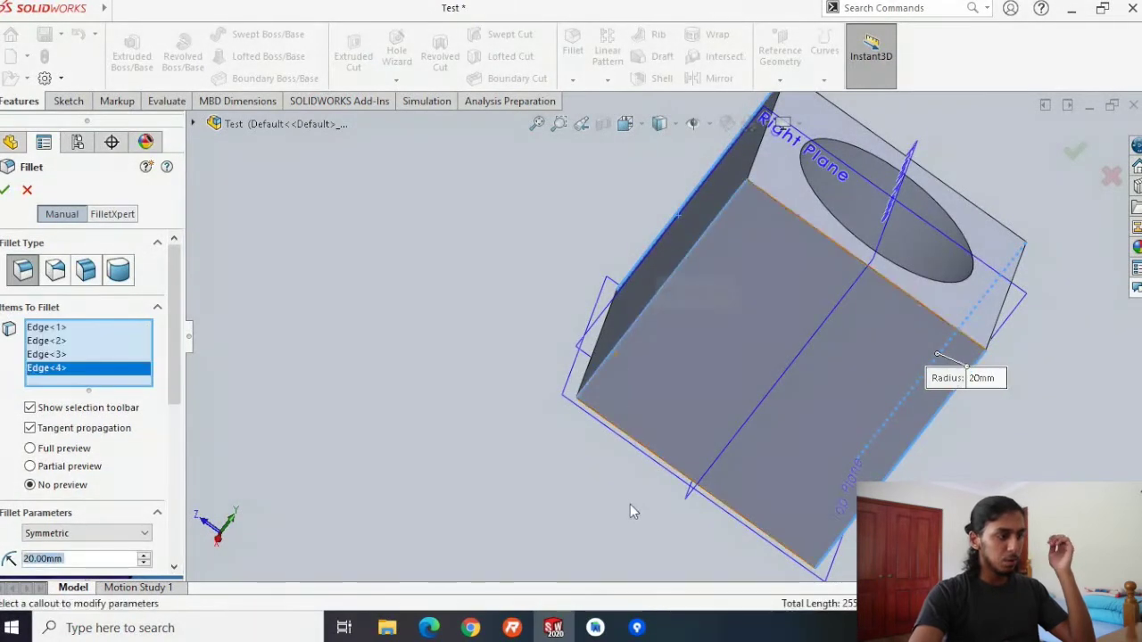
middle_click_drag(483, 443, 543, 411)
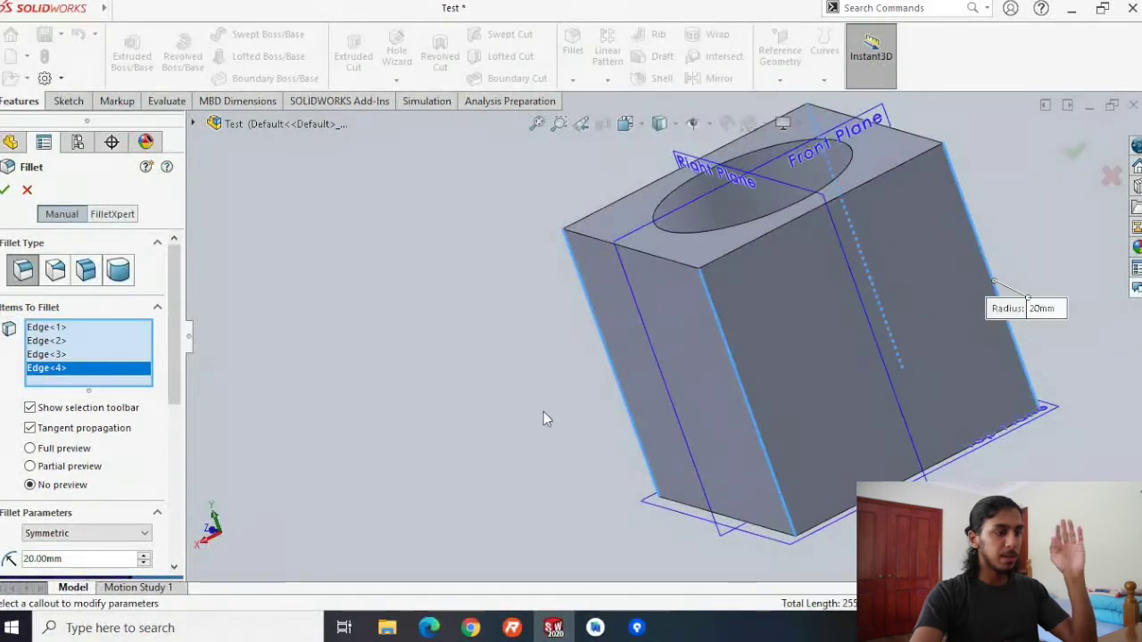
Preview the fillet, set its radius to 5 mm and confirm Fillet1.
left_click(30, 449)
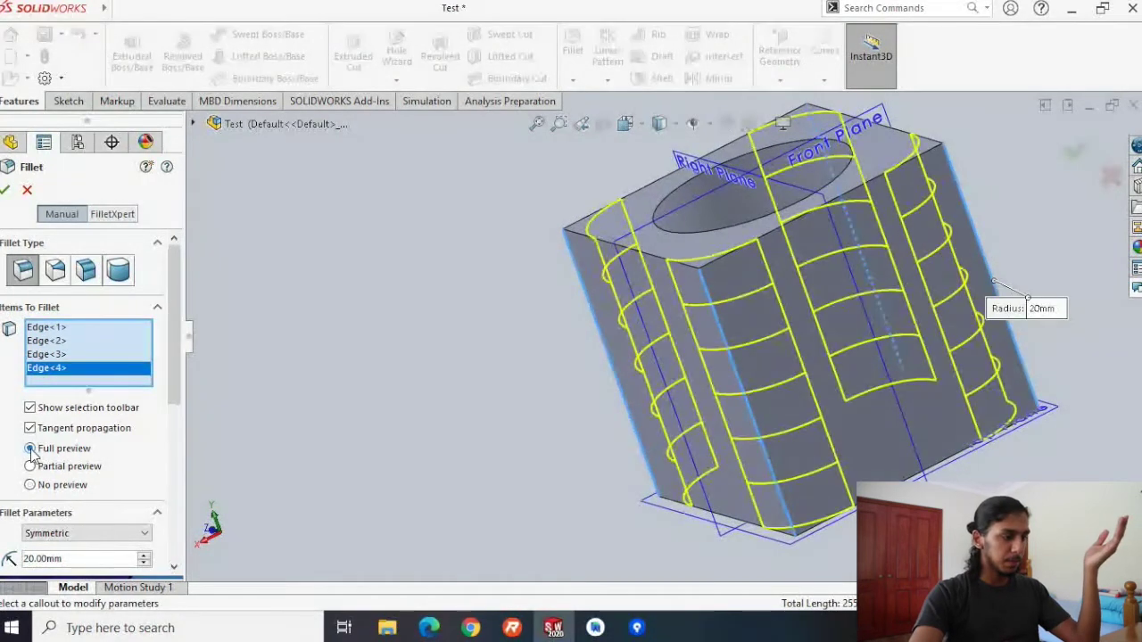
middle_click_drag(455, 425, 523, 426)
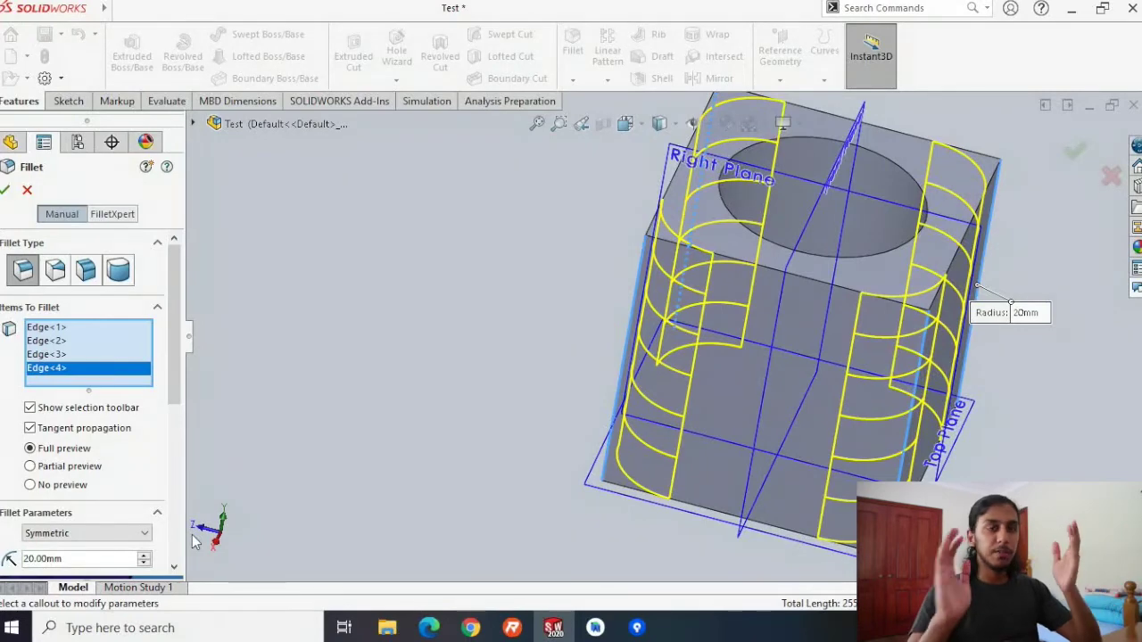
left_click(143, 564)
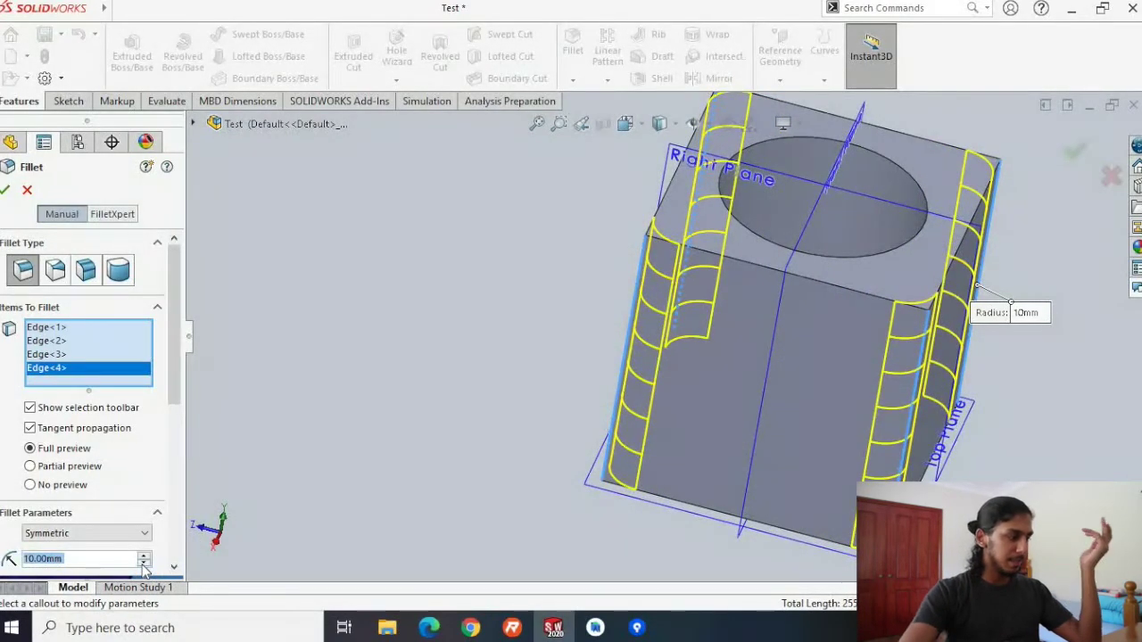
middle_click_drag(479, 526, 541, 418)
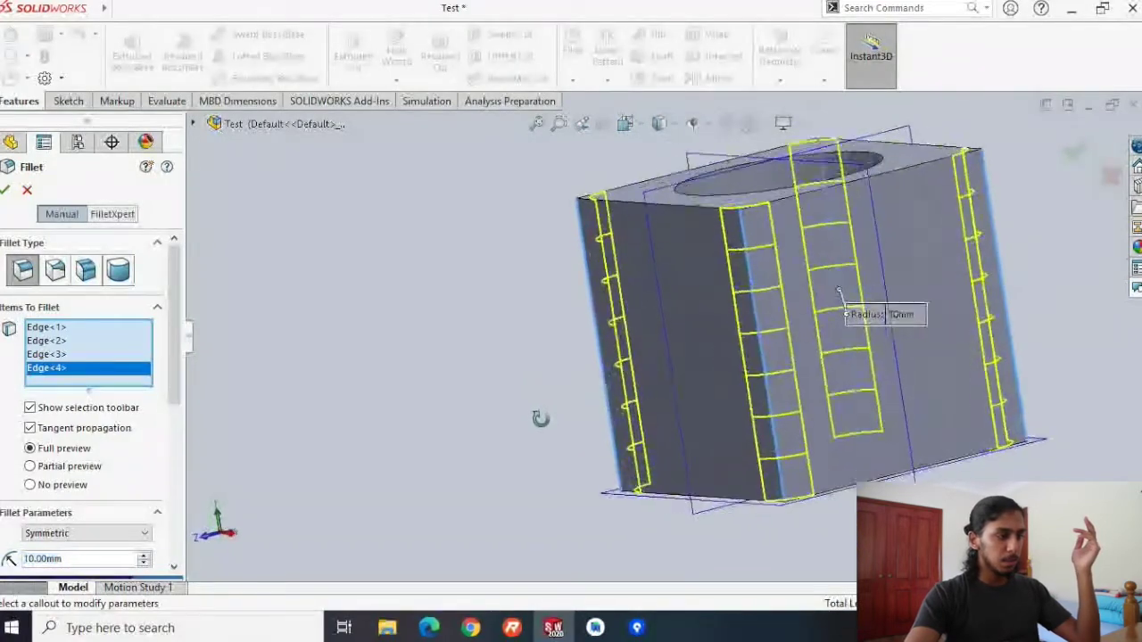
left_click(32, 559)
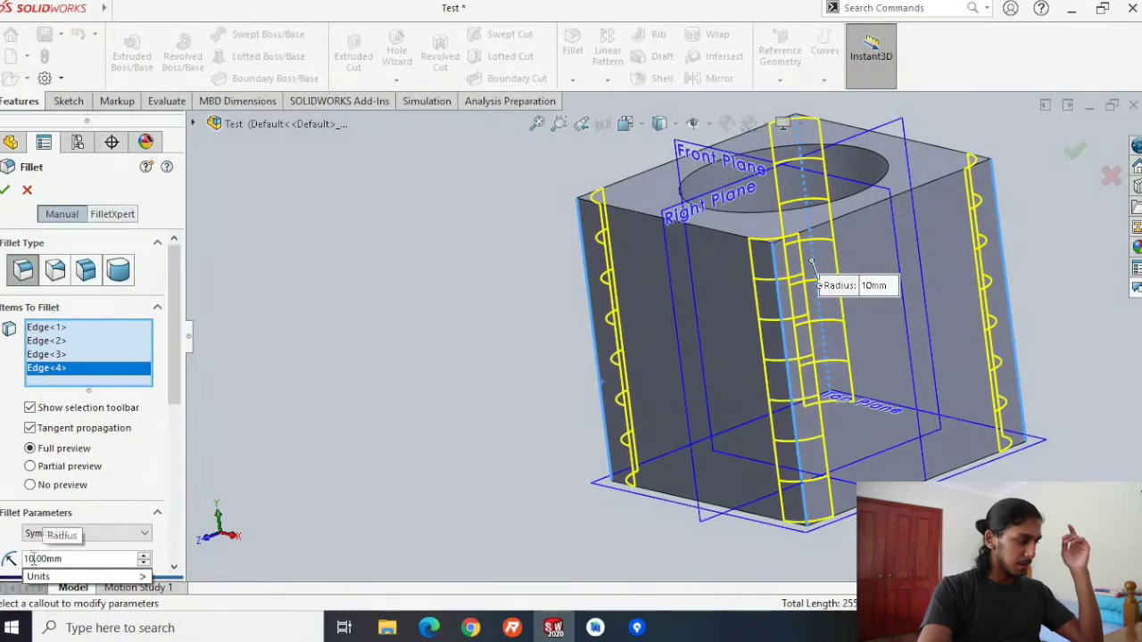
type("5")
key("Return")
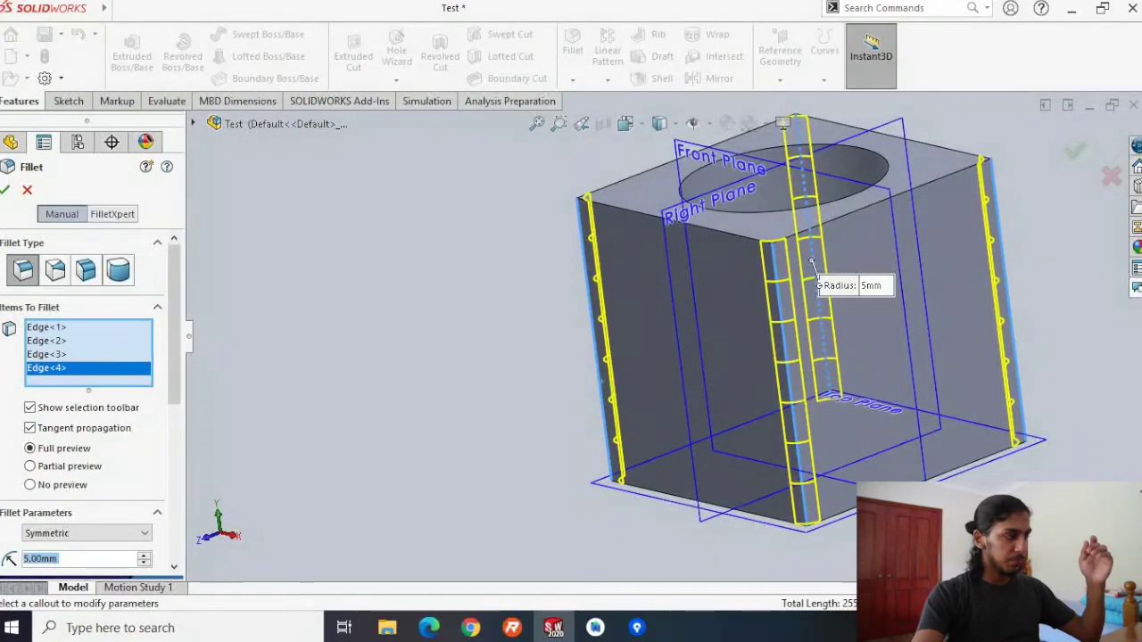
key("alt")
left_click(5, 190)
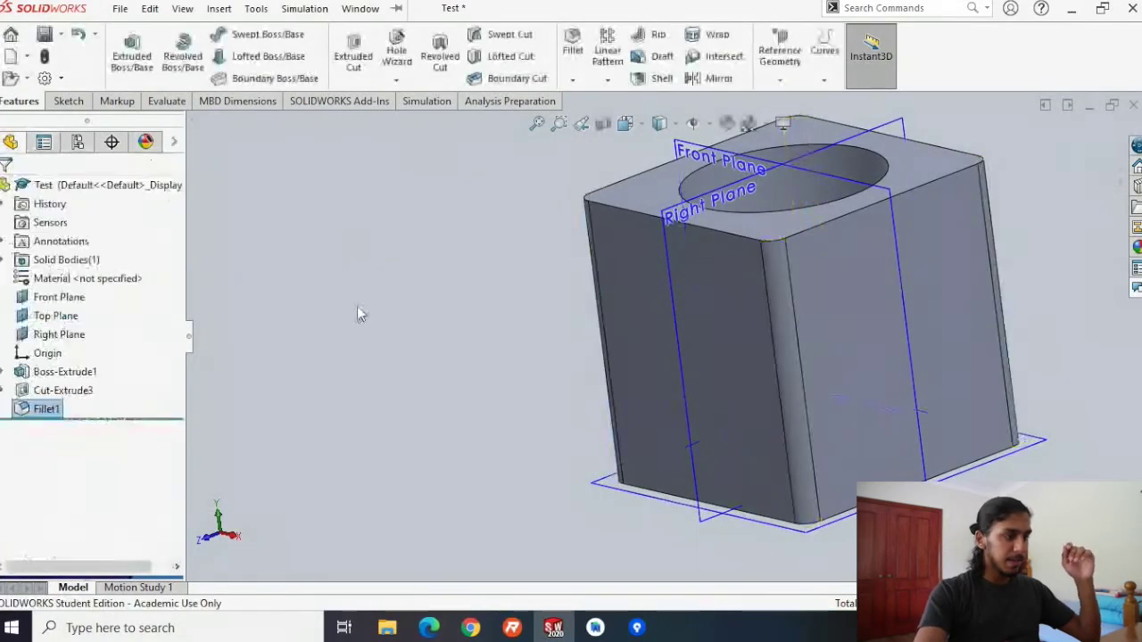
Choose Chamfer from the Fillet dropdown on the Features toolbar.
middle_click_drag(431, 308, 419, 430)
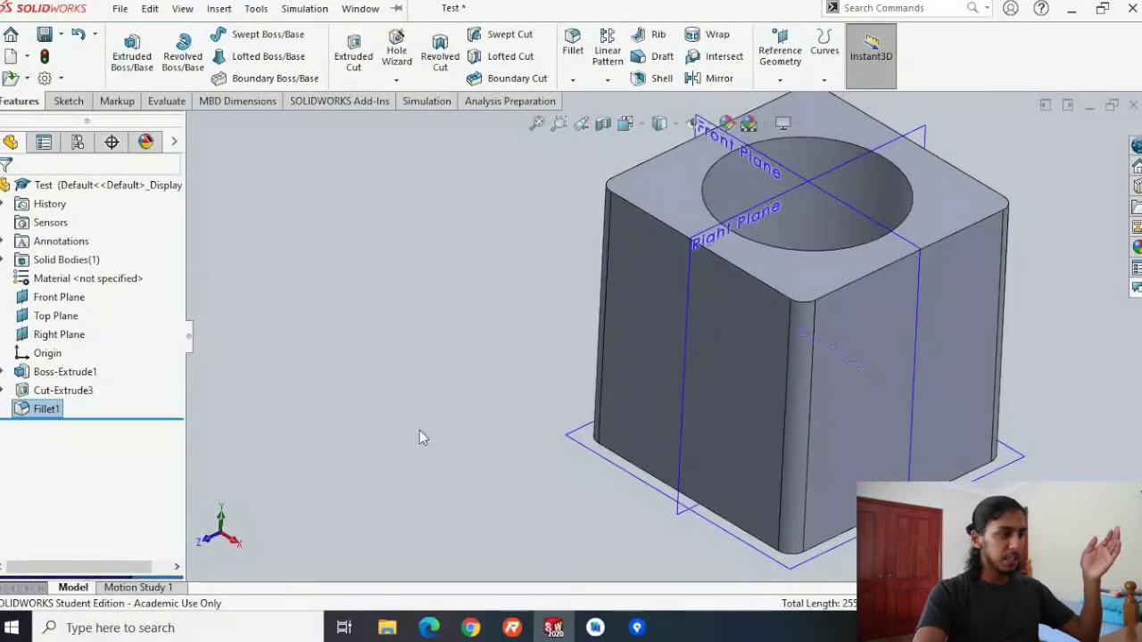
left_click(573, 81)
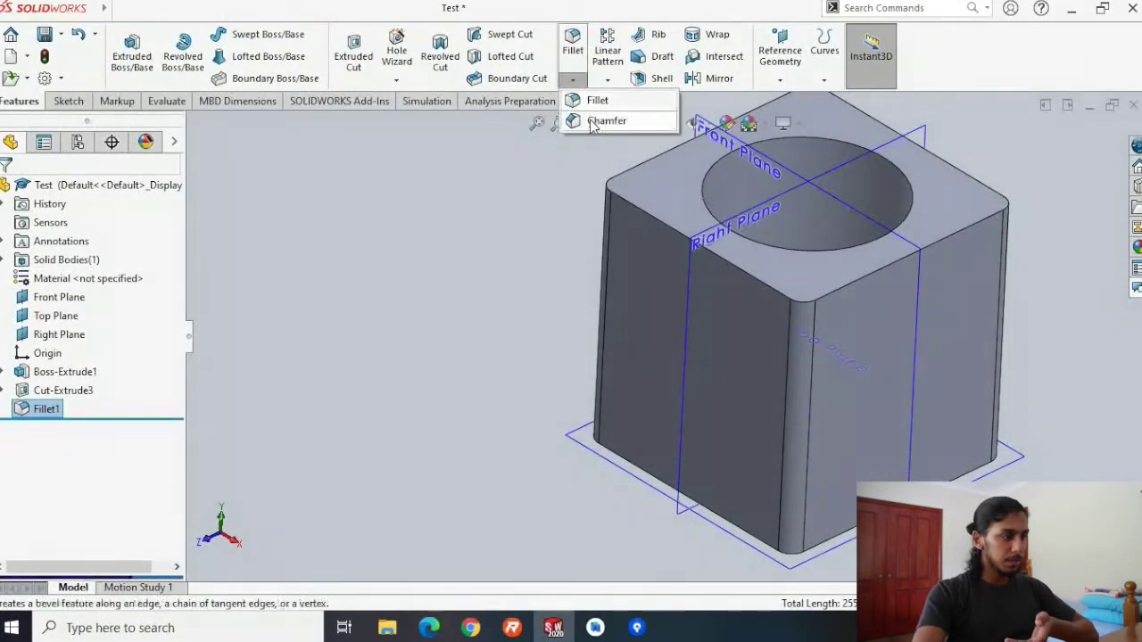
left_click(596, 120)
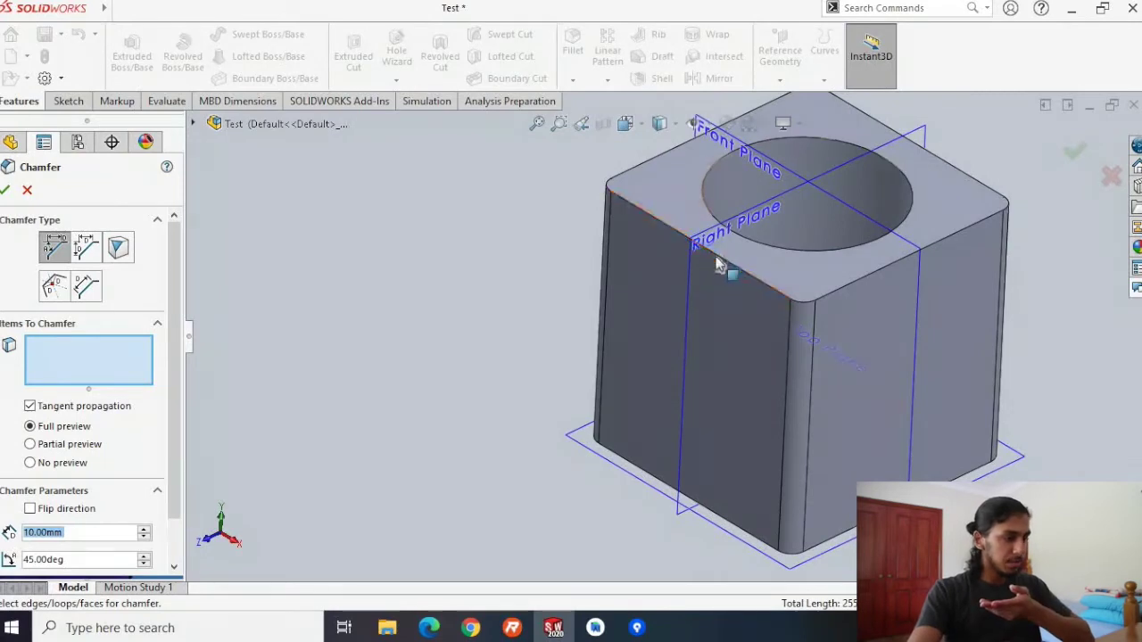
Pick three of the block's top outer edges for the chamfer.
left_click(723, 256)
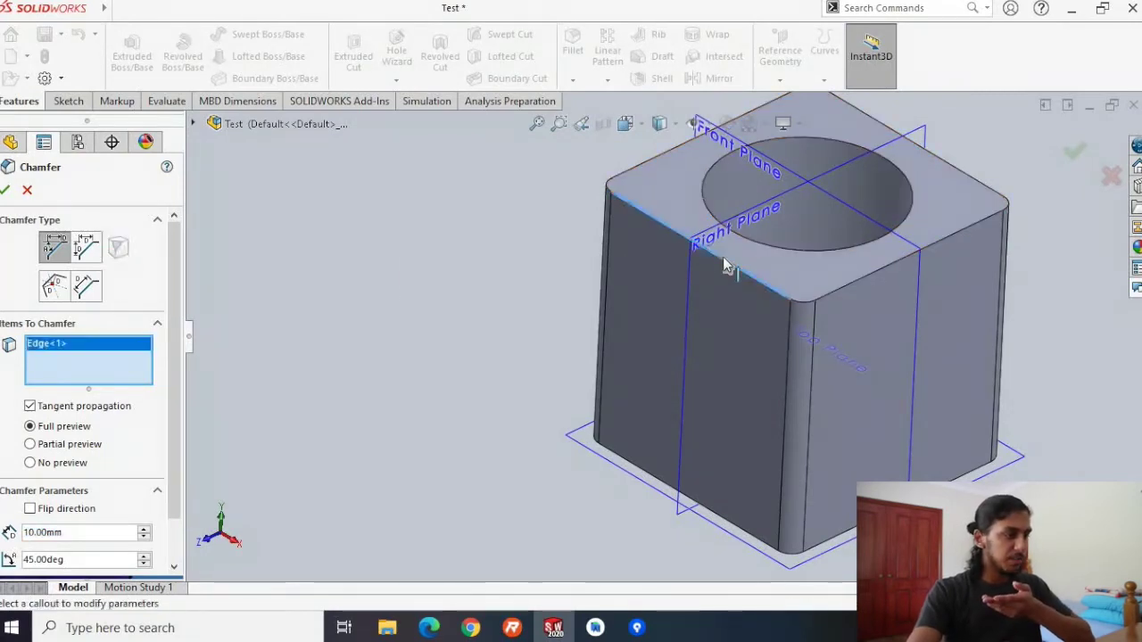
middle_click_drag(443, 414, 485, 298)
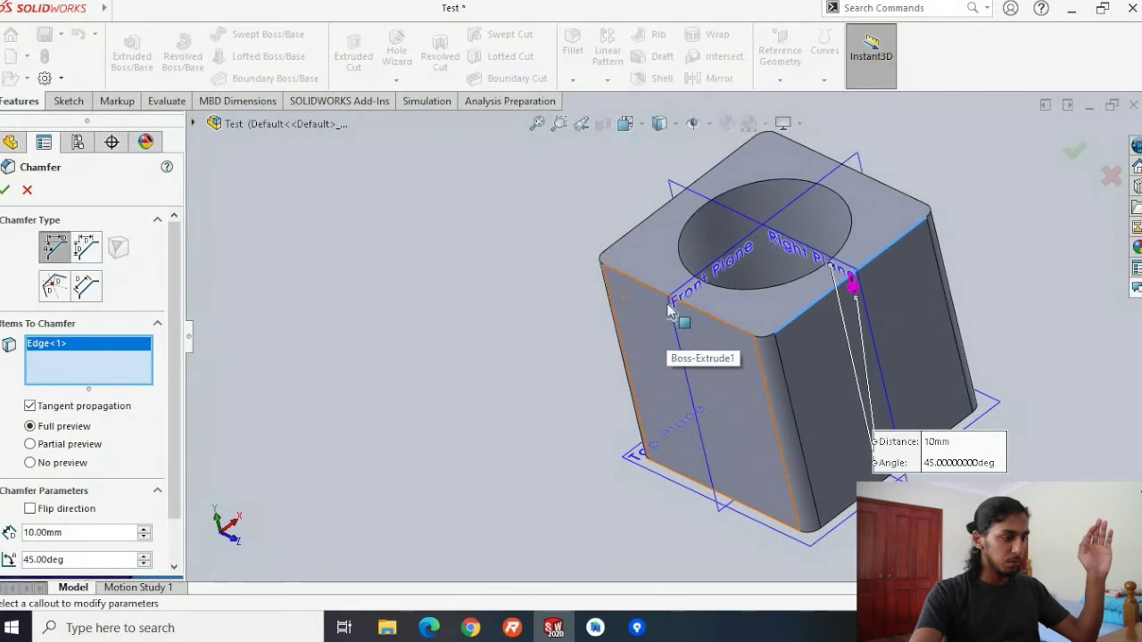
scroll(689, 323, "down", 2)
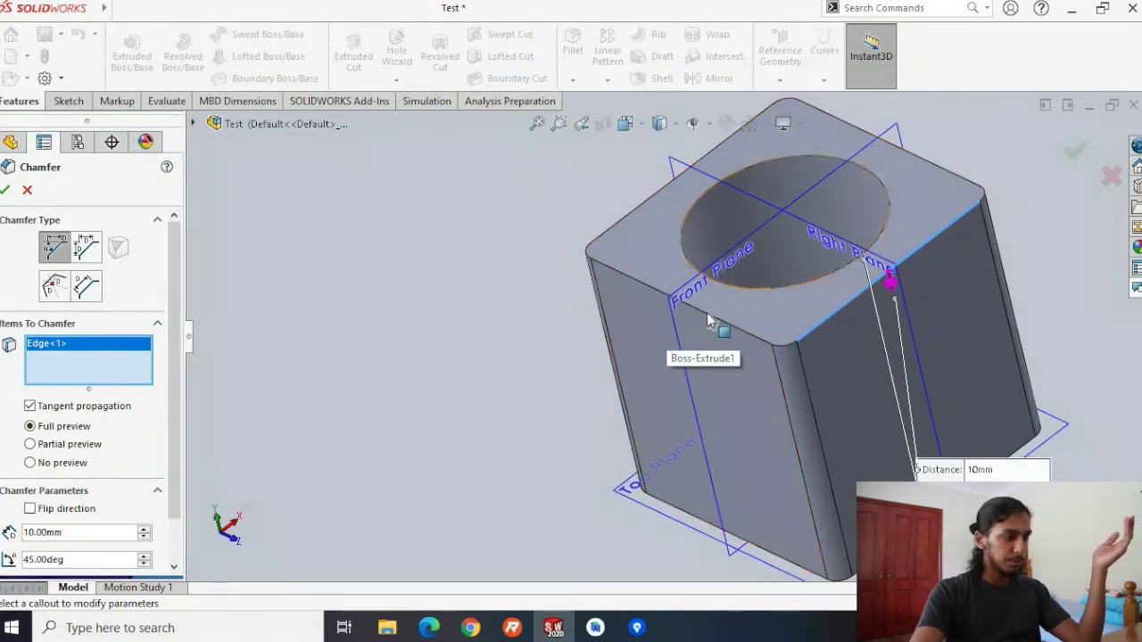
left_click(714, 315)
middle_click_drag(411, 308, 504, 403)
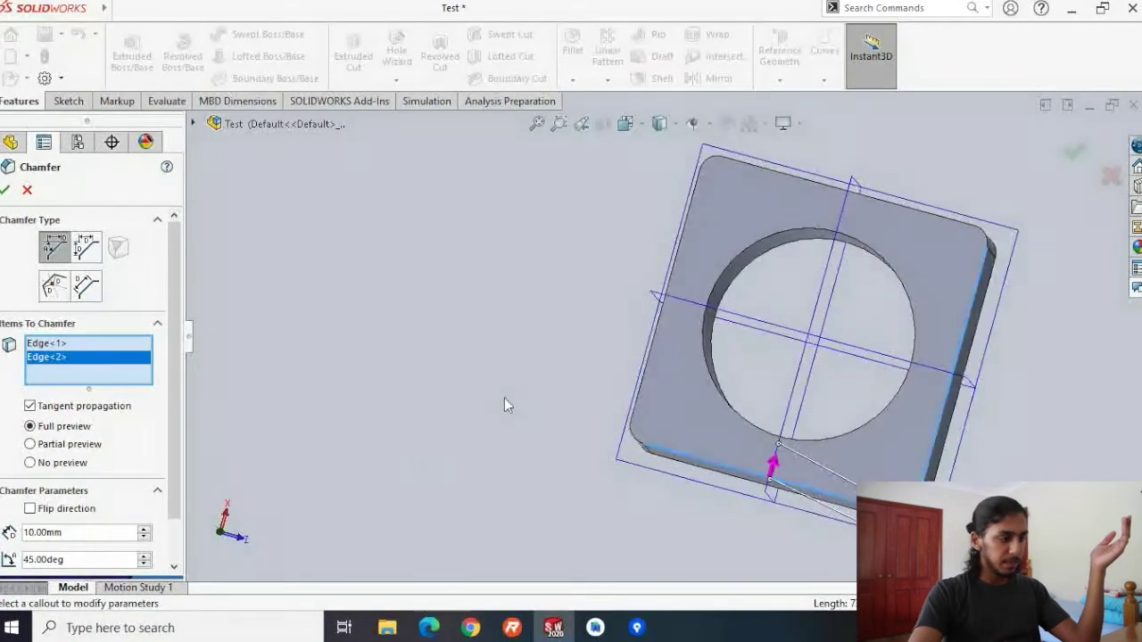
left_click(651, 366)
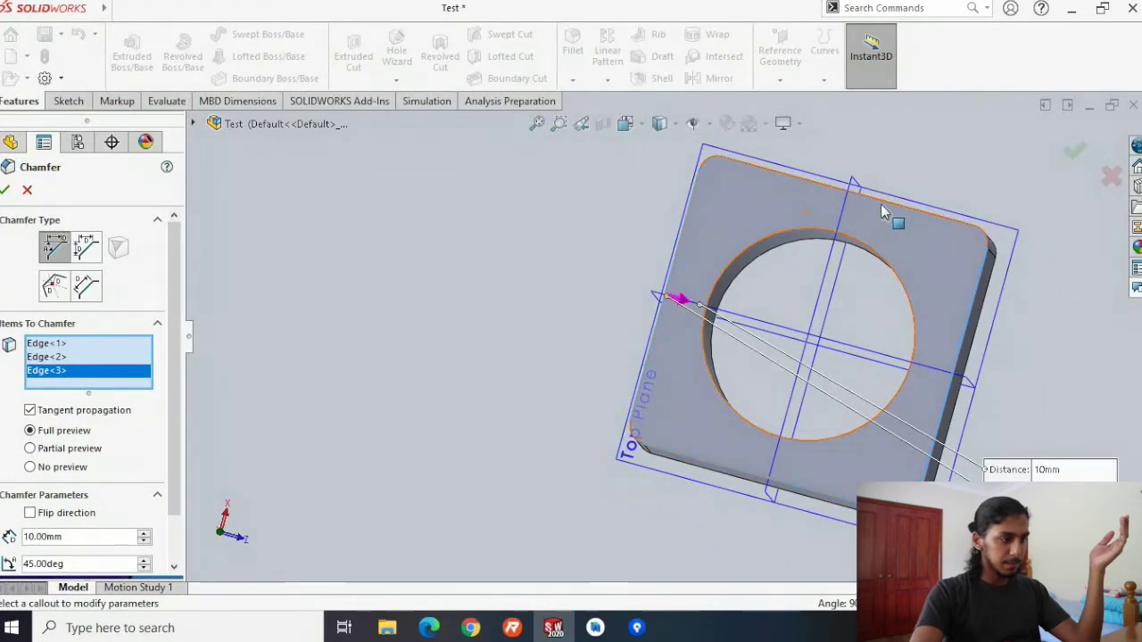
Remove the mistakenly picked top face and add the fourth top edge.
left_click(881, 203)
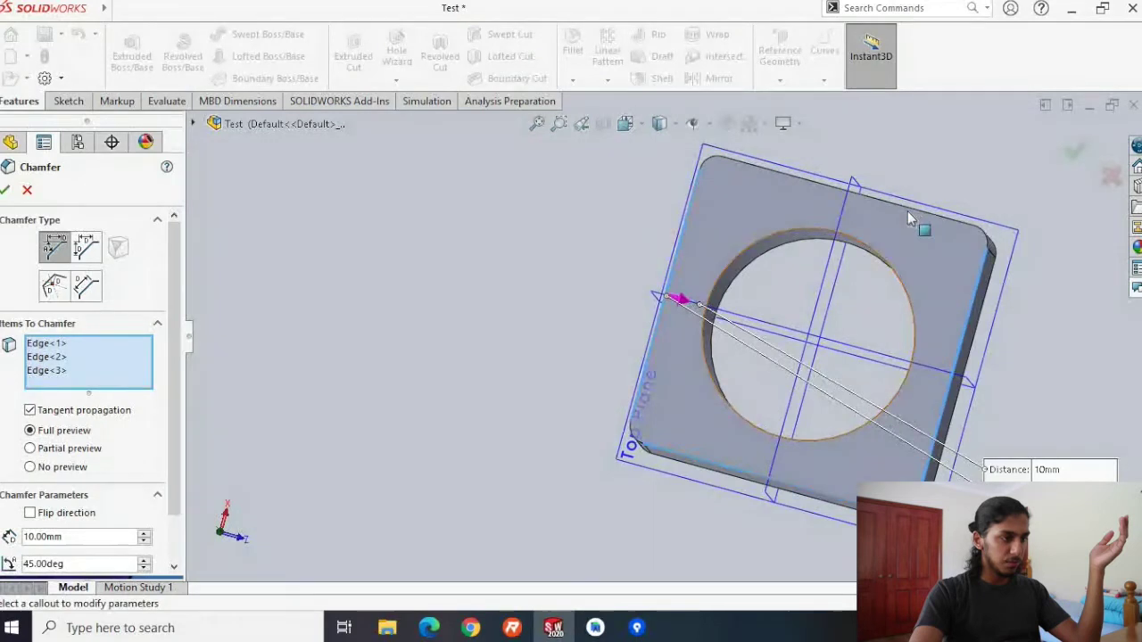
left_click(907, 214)
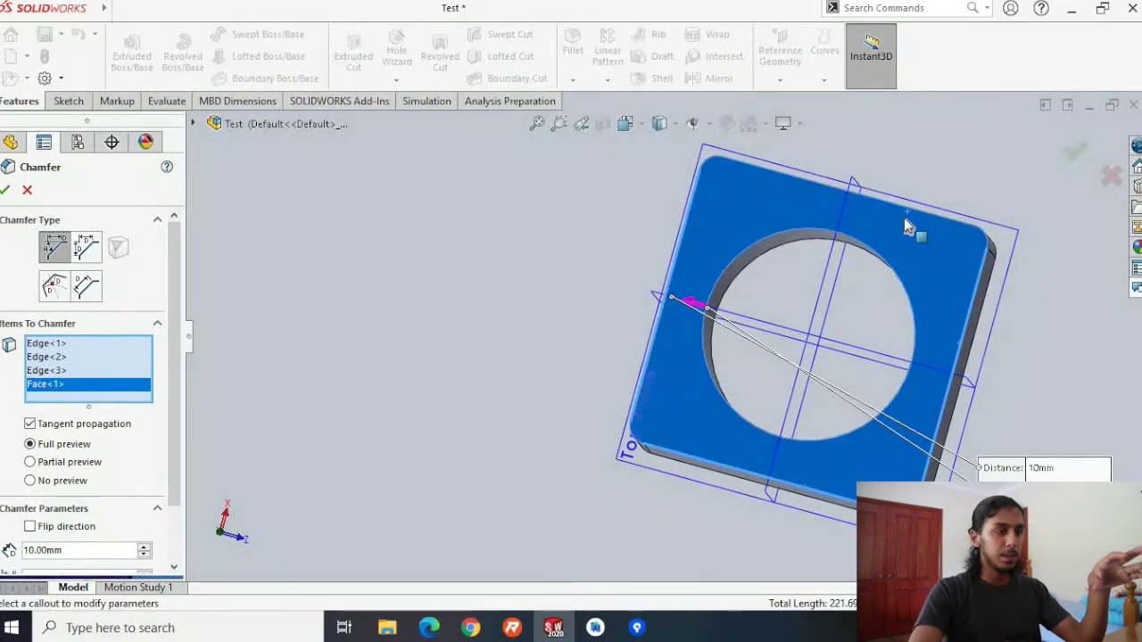
left_click(907, 223)
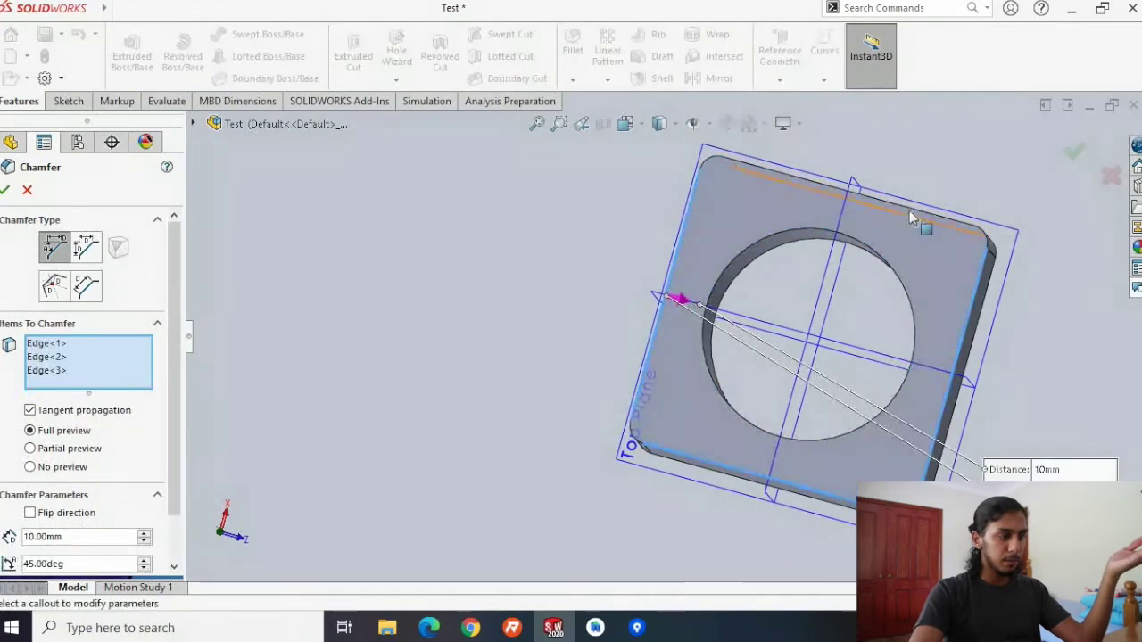
scroll(913, 219, "down", 2)
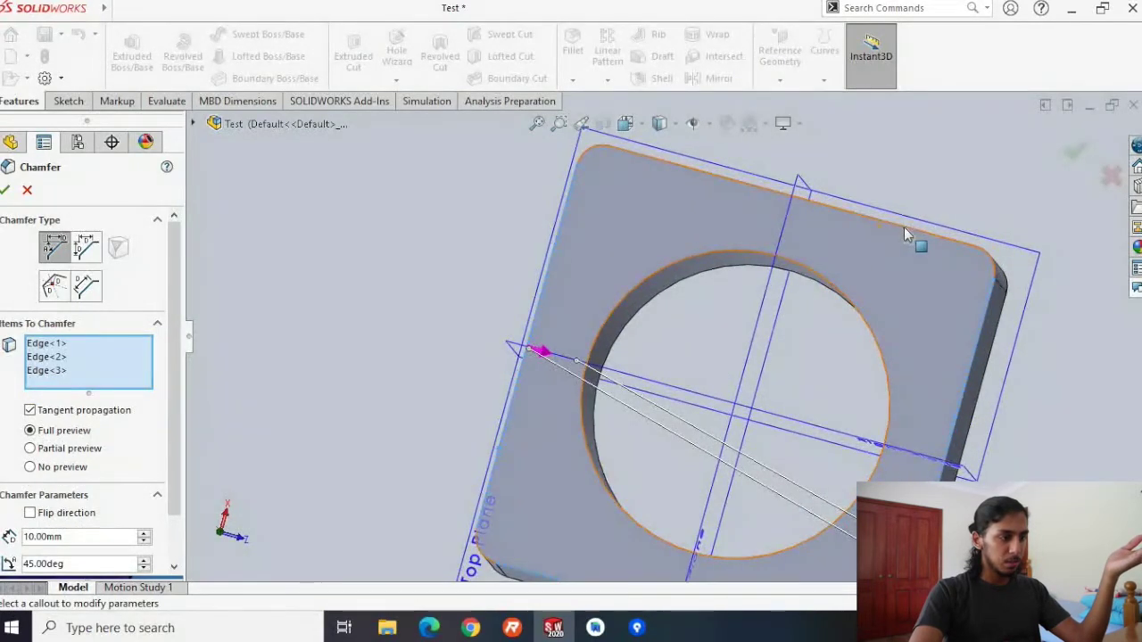
left_click(904, 227)
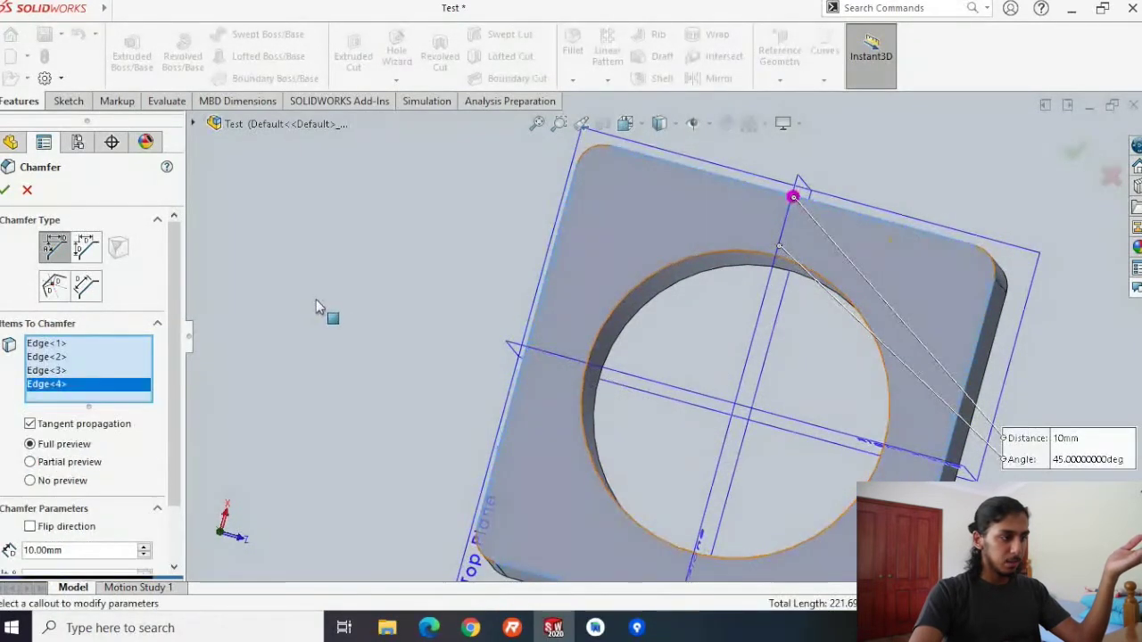
middle_click_drag(307, 190, 574, 376)
scroll(322, 382, "down", 2)
scroll(963, 296, "down", 2)
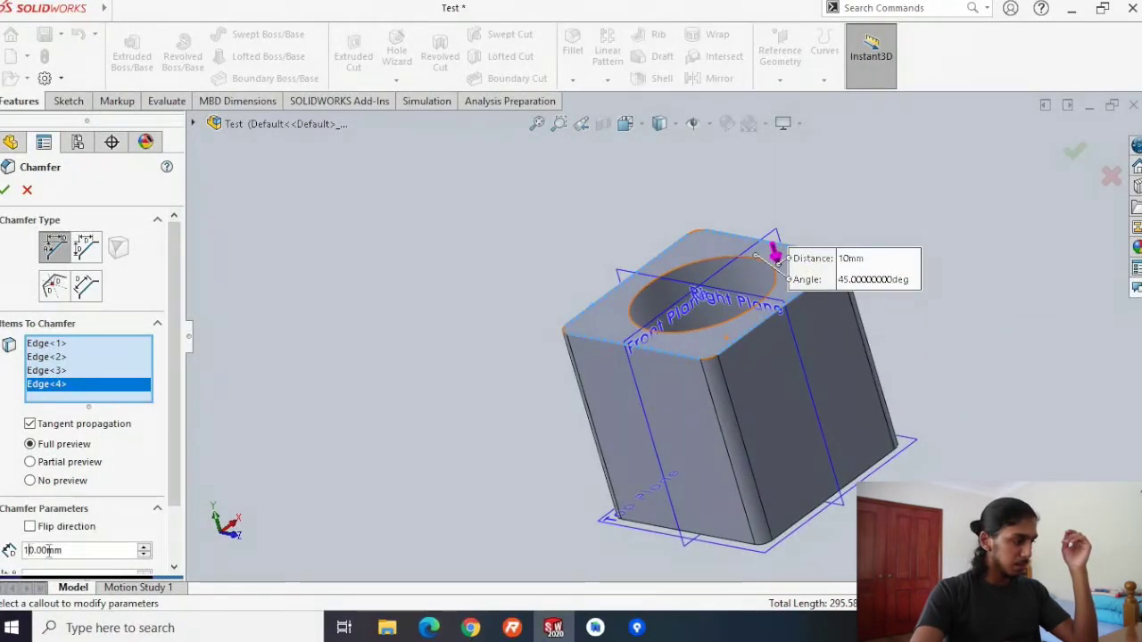
Set the chamfer distance to 3 mm and inspect the bevelled top edges.
key("BackSpace")
key("BackSpace")
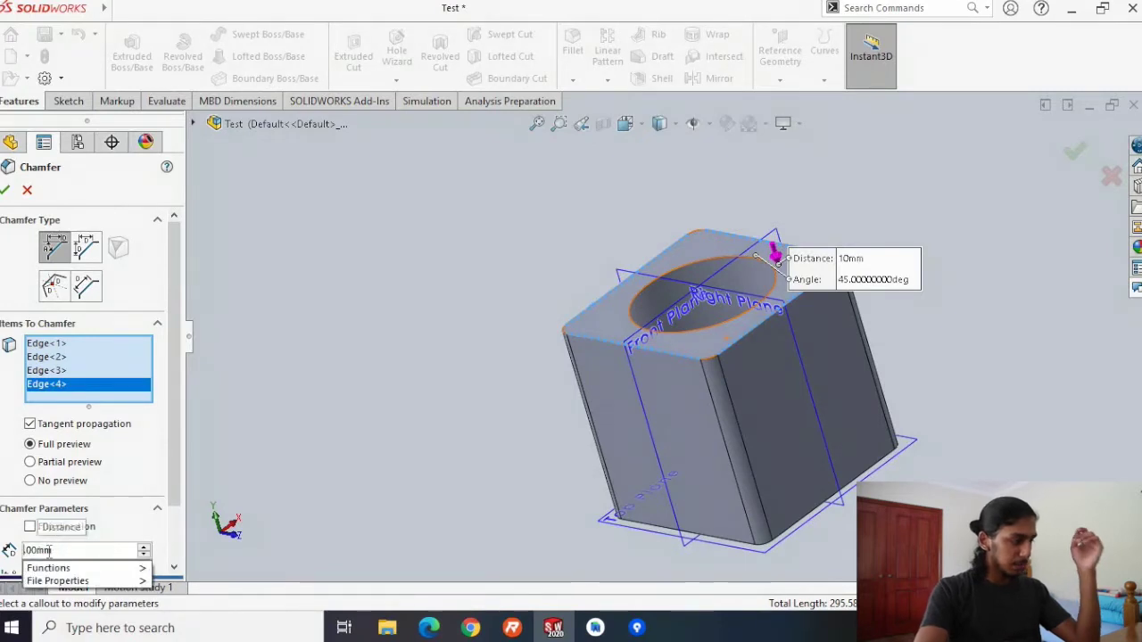
key("BackSpace")
key("BackSpace")
key("BackSpace")
type("3")
key("Return")
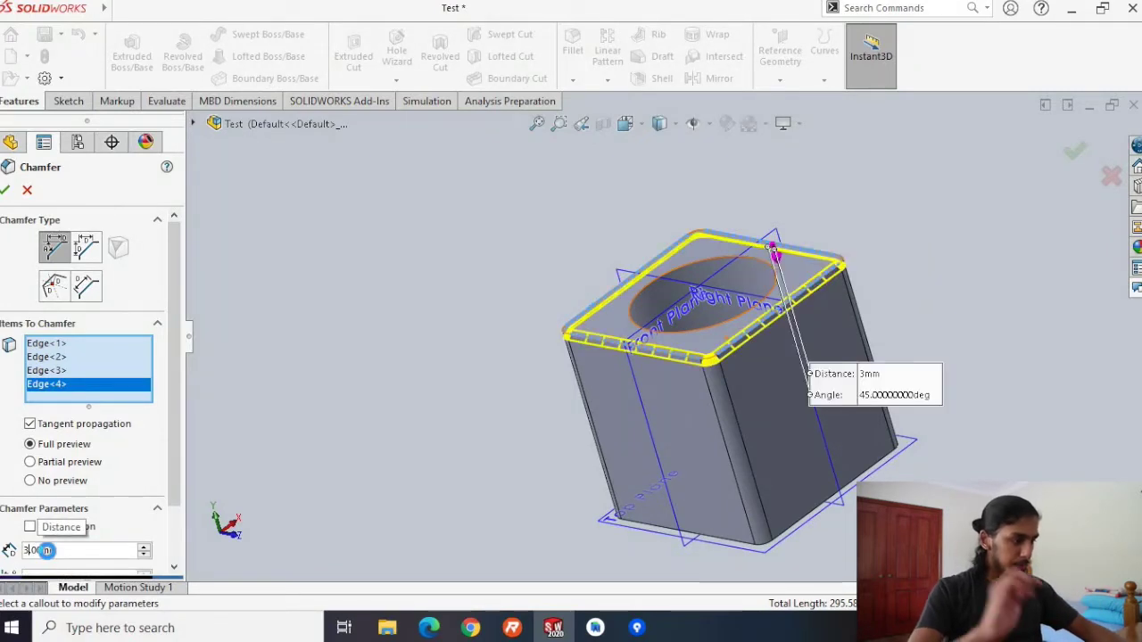
middle_click_drag(464, 384, 493, 362)
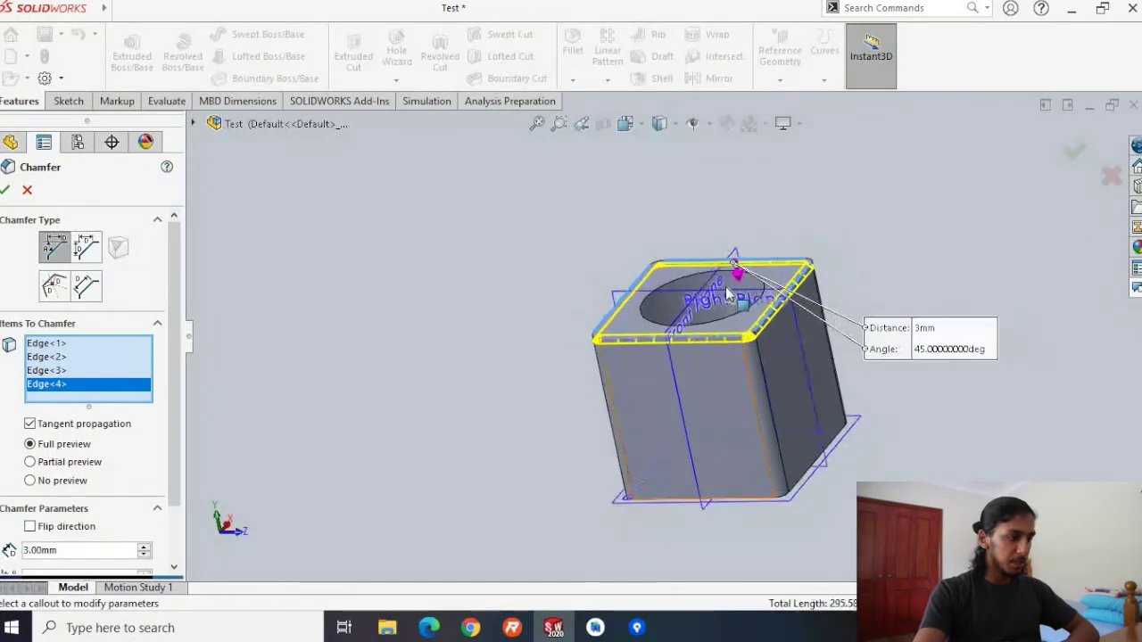
scroll(443, 437, "down", 3)
scroll(419, 401, "down", 2)
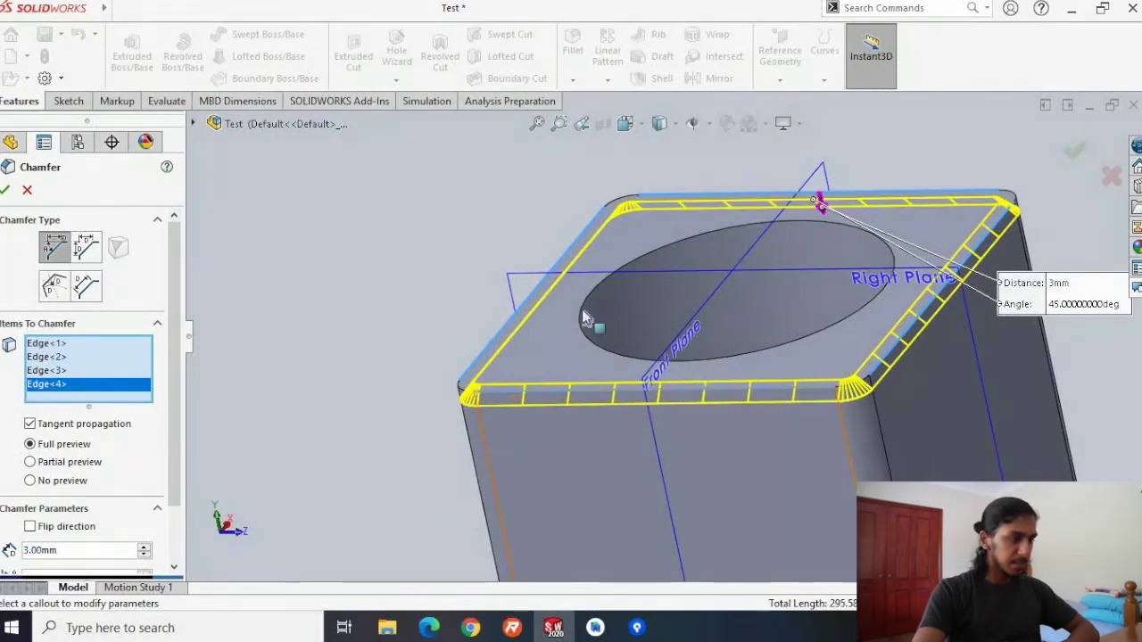
middle_click_drag(342, 347, 267, 383)
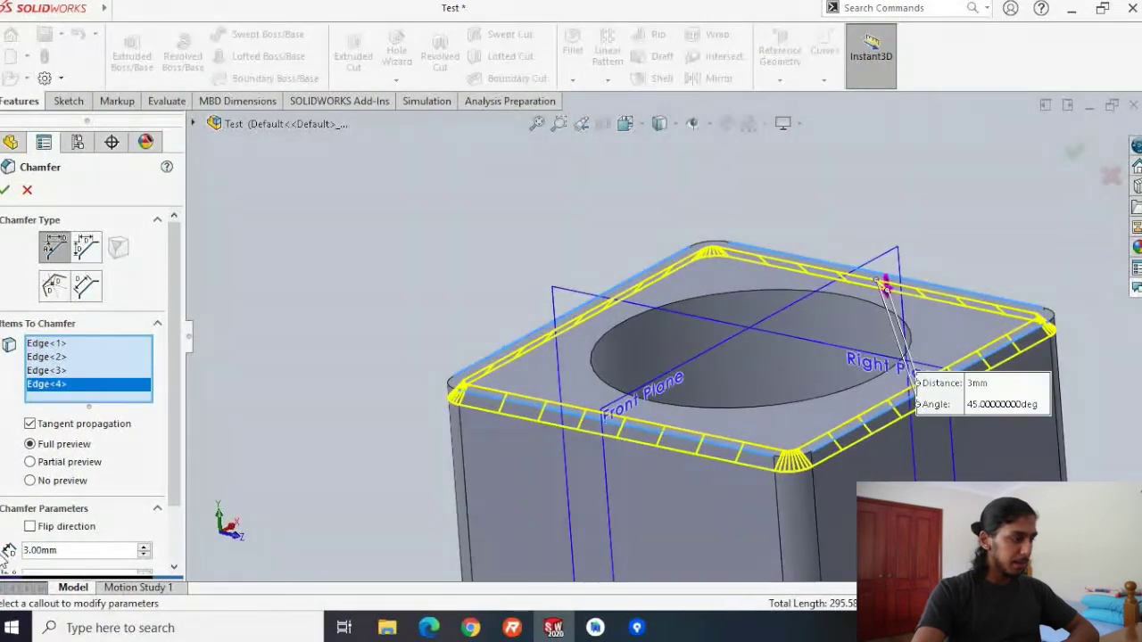
Try a 10 mm distance, revert to 3 mm at 45°, and accept Chamfer1.
right_click(32, 551)
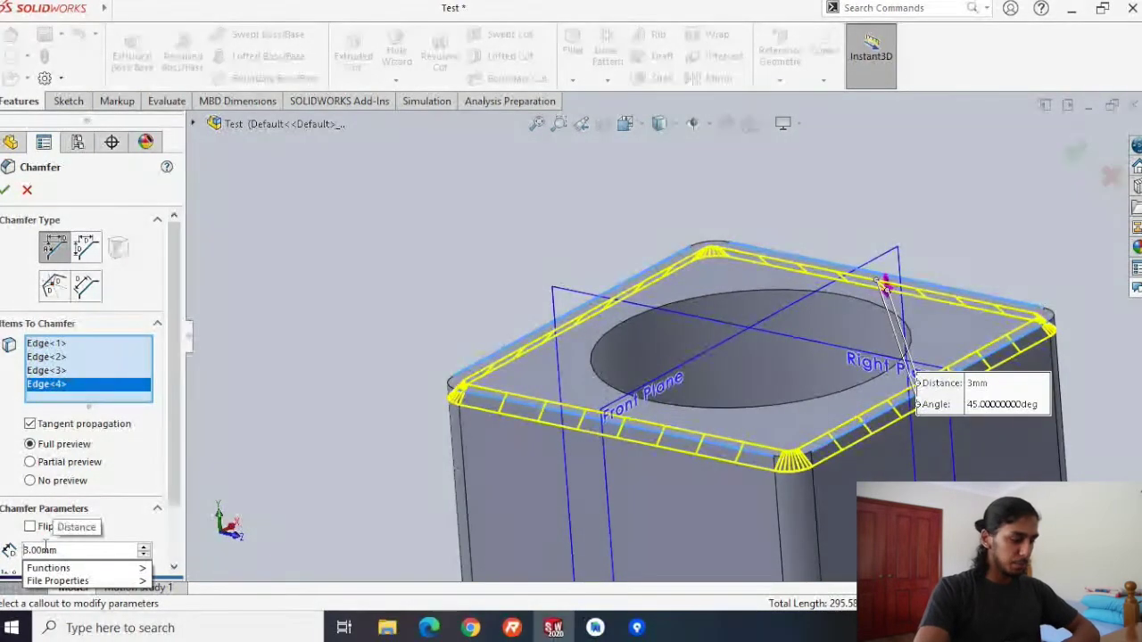
key("Escape")
type("10")
key("Return")
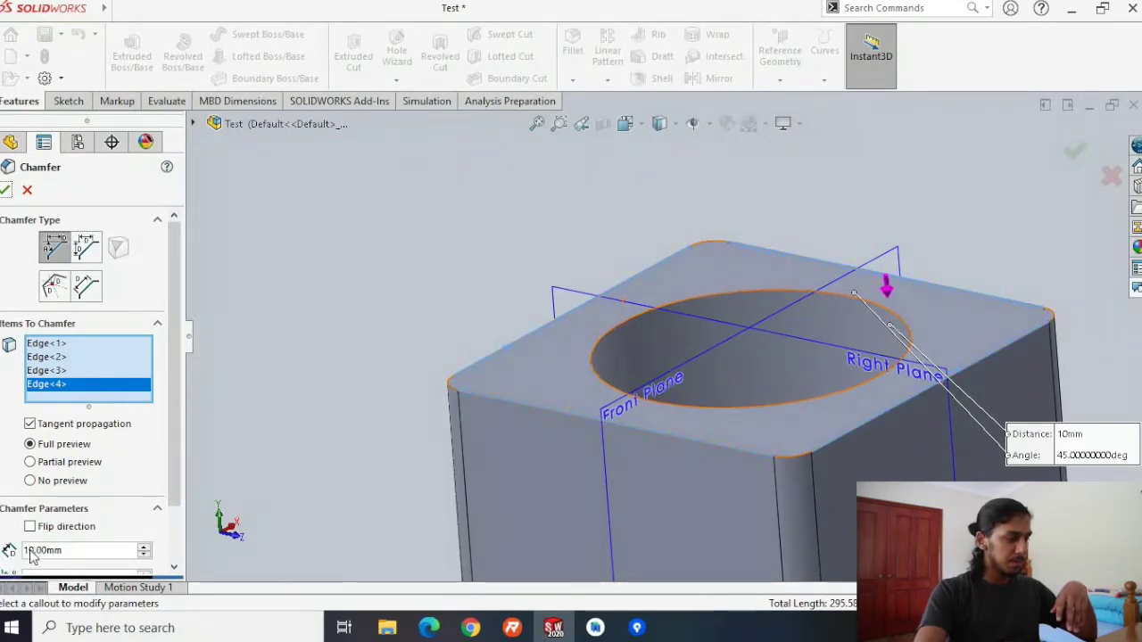
left_click(32, 551)
key("BackSpace")
key("BackSpace")
key("BackSpace")
key("BackSpace")
key("BackSpace")
type("3")
key("Return")
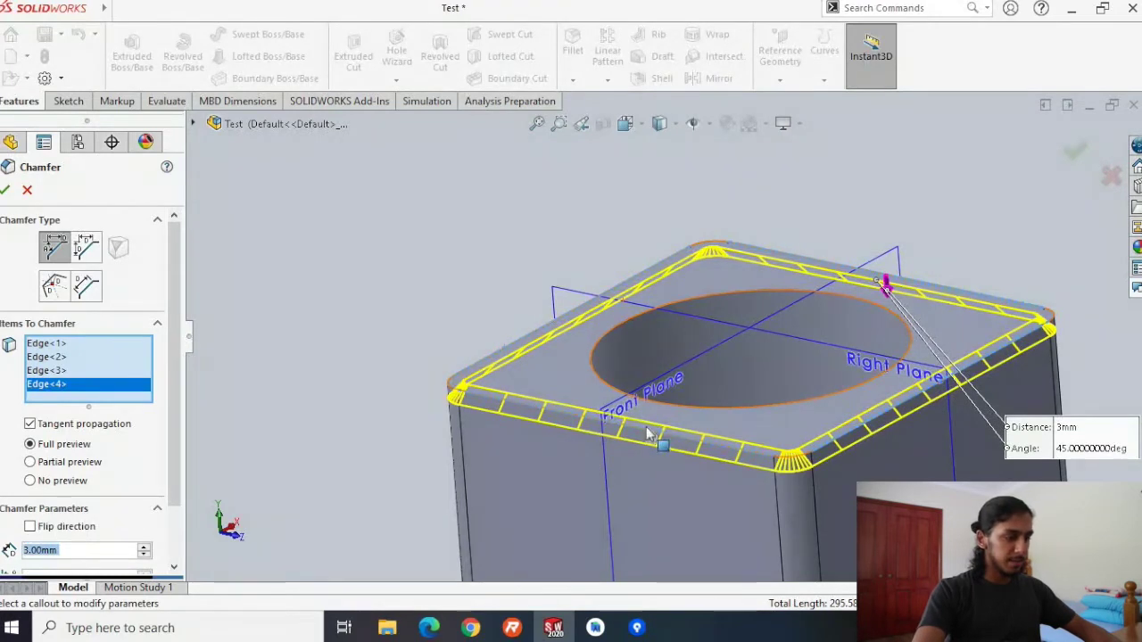
scroll(625, 433, "down", 3)
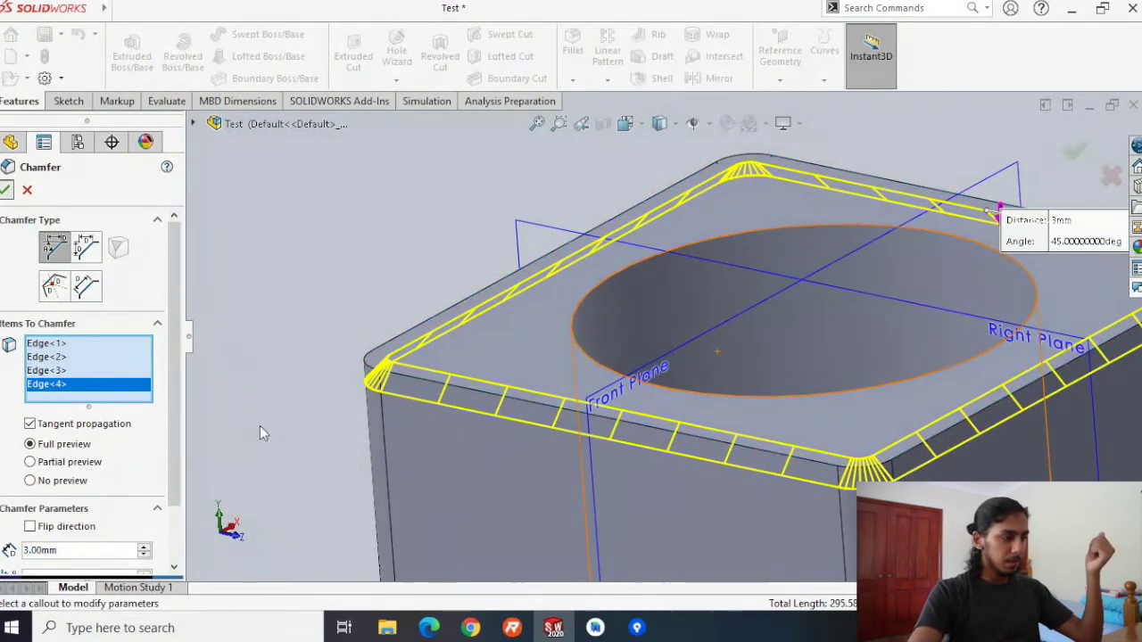
middle_click_drag(333, 442, 419, 390)
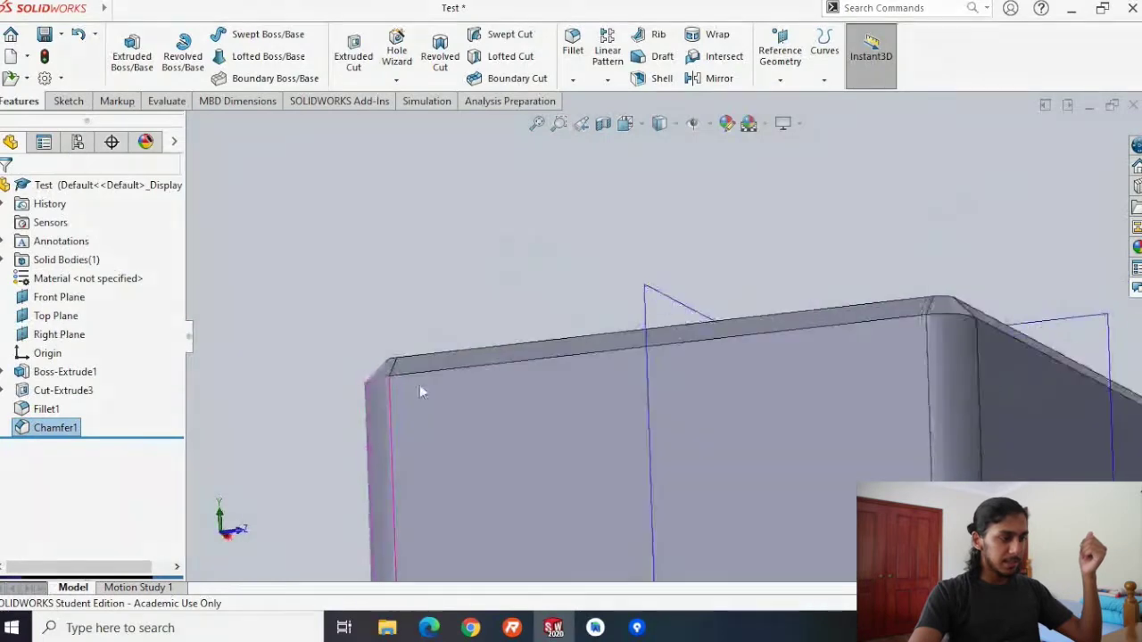
Turn the block to a frontal view, then save the Test part and close it.
scroll(918, 315, "up", 5)
middle_click_drag(918, 315, 729, 261)
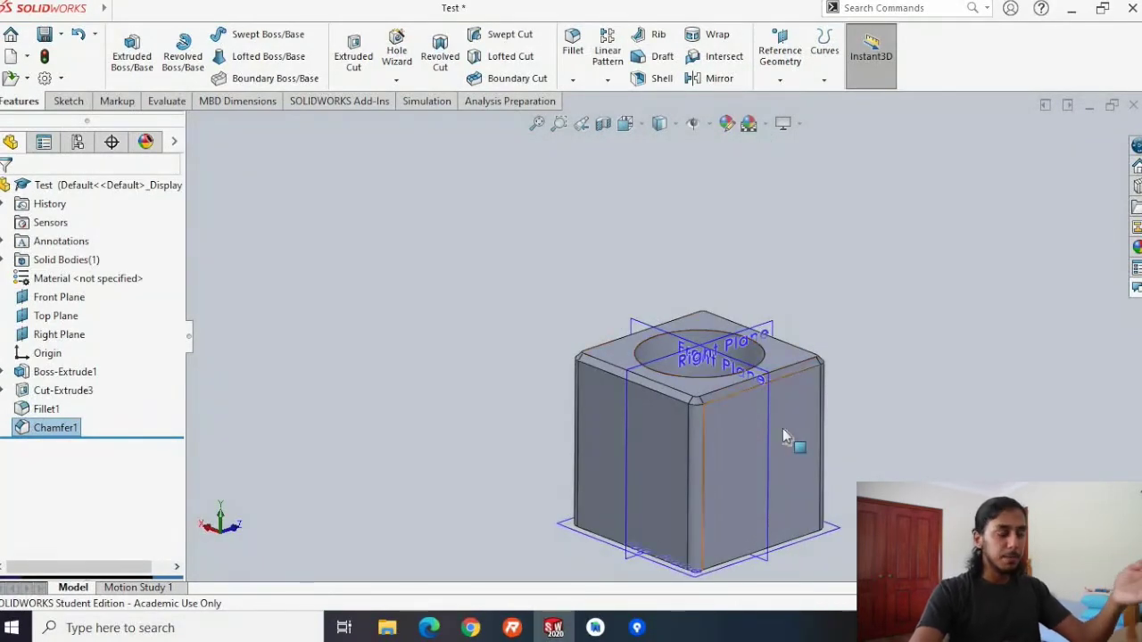
scroll(805, 455, "up", 3)
middle_click_drag(810, 453, 601, 372)
scroll(601, 372, "down", 2)
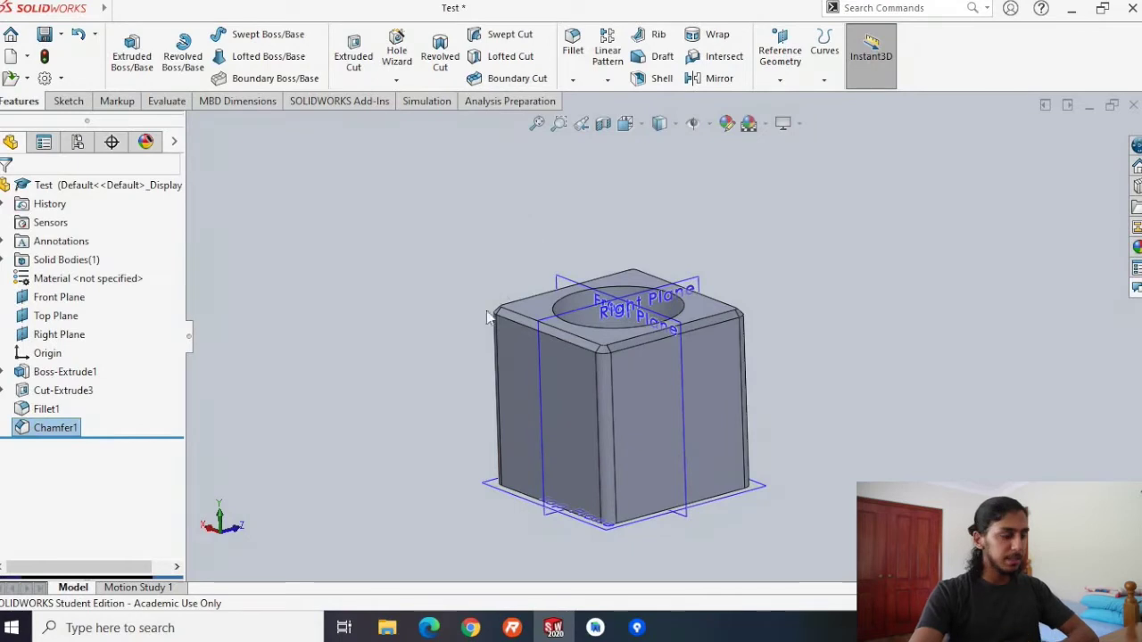
mouse_move(459, 337)
middle_mouse_down()
mouse_move(479, 334)
mouse_move(443, 316)
mouse_move(454, 322)
middle_mouse_up()
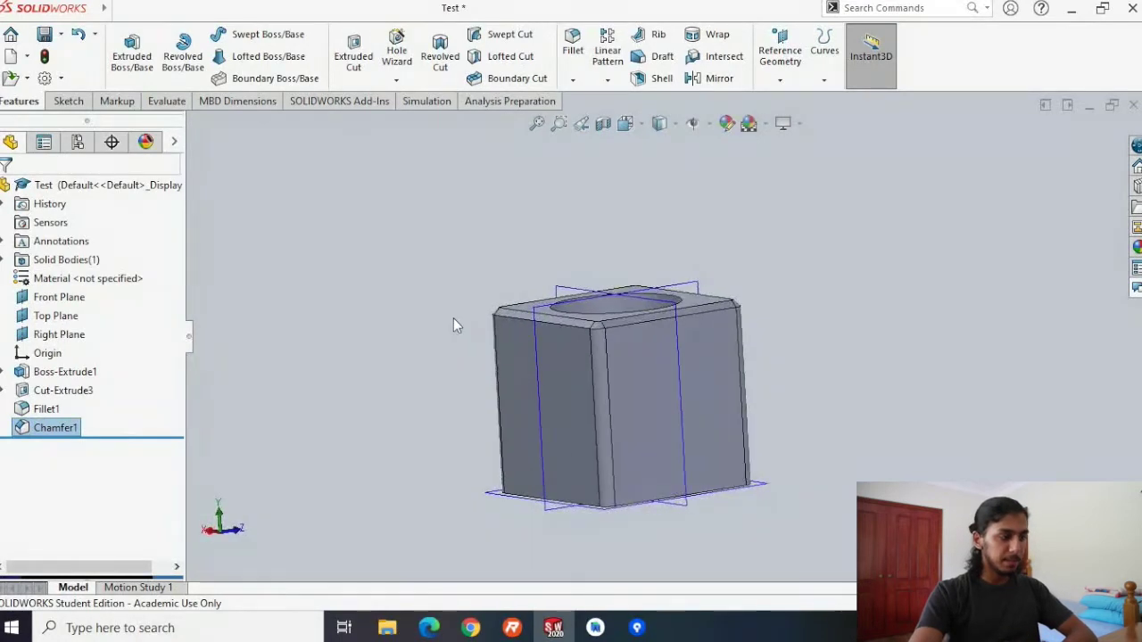
left_click(45, 36)
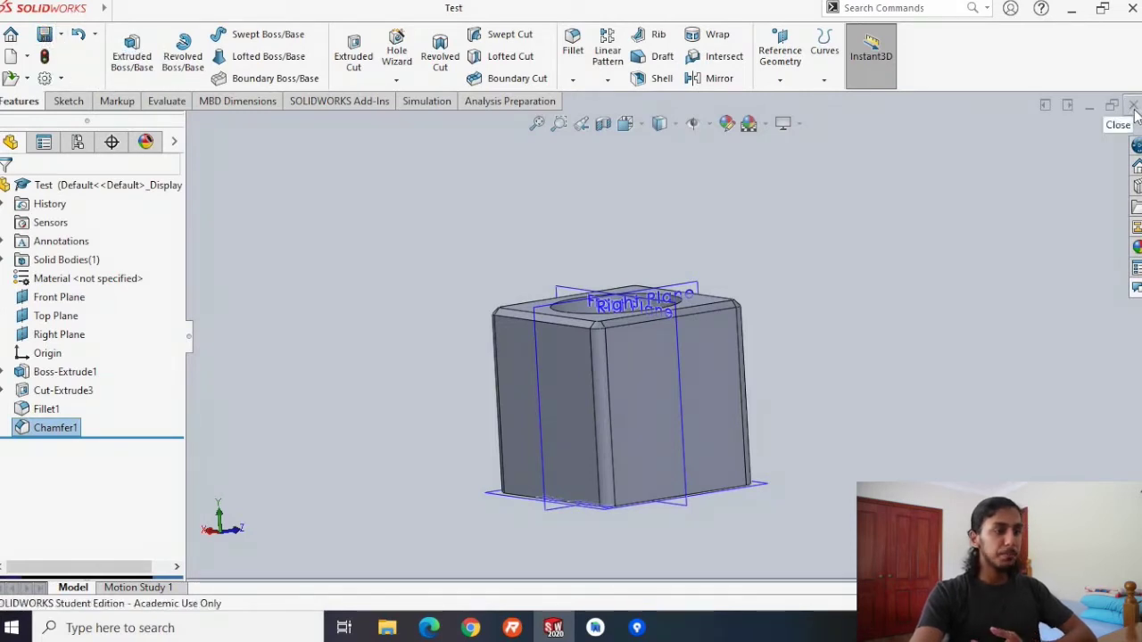
left_click(1133, 106)
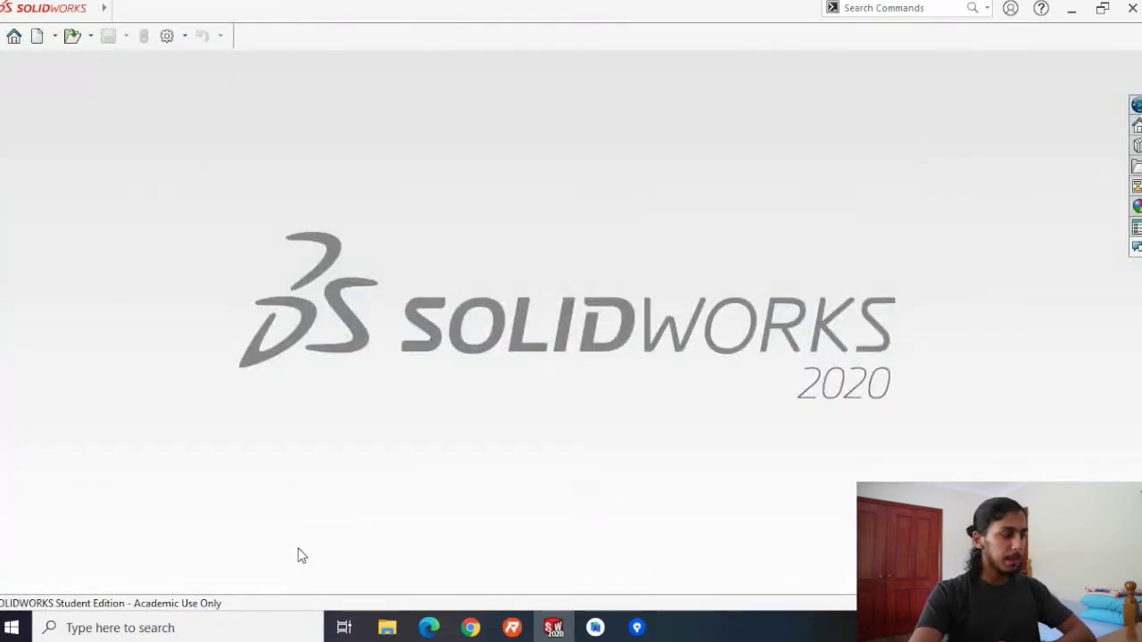
left_click(389, 628)
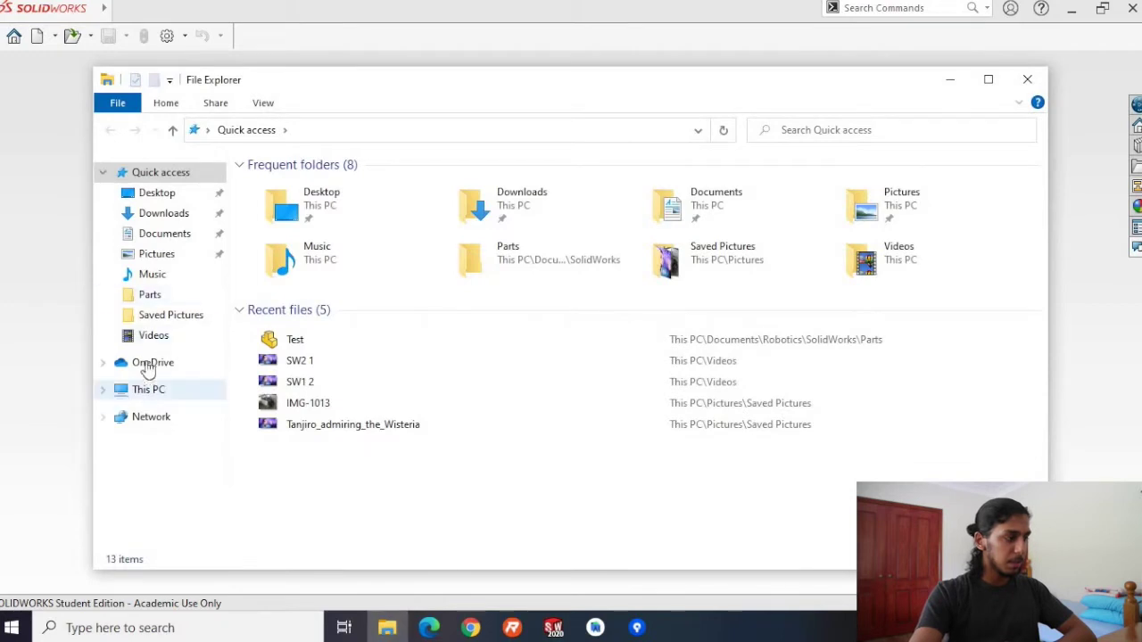
left_click(162, 298)
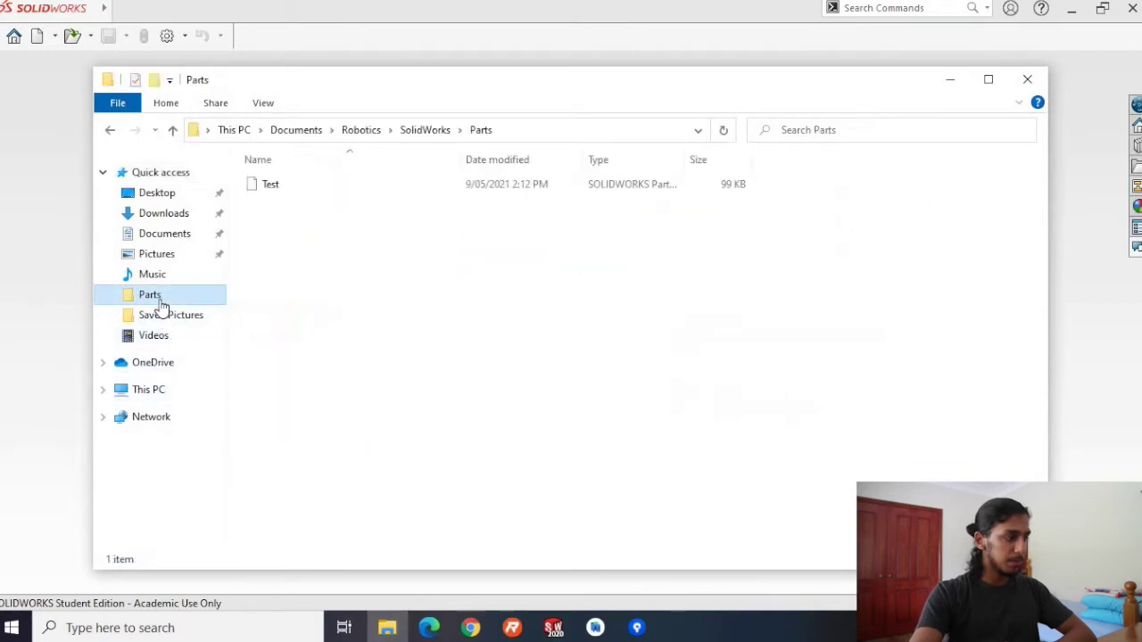
left_click(361, 132)
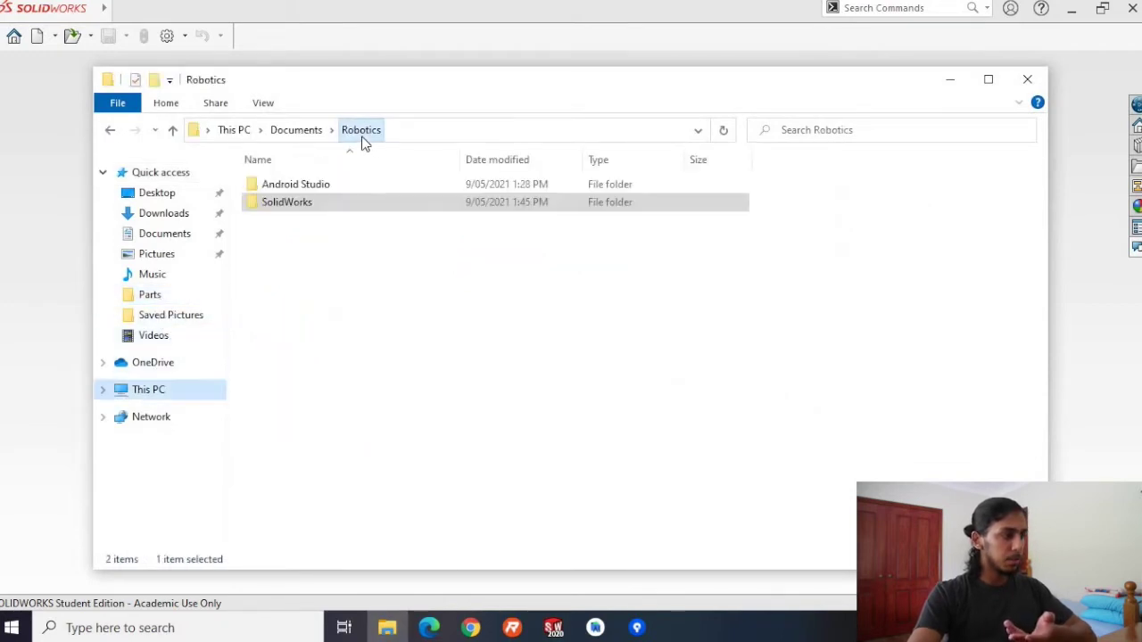
double_click(344, 202)
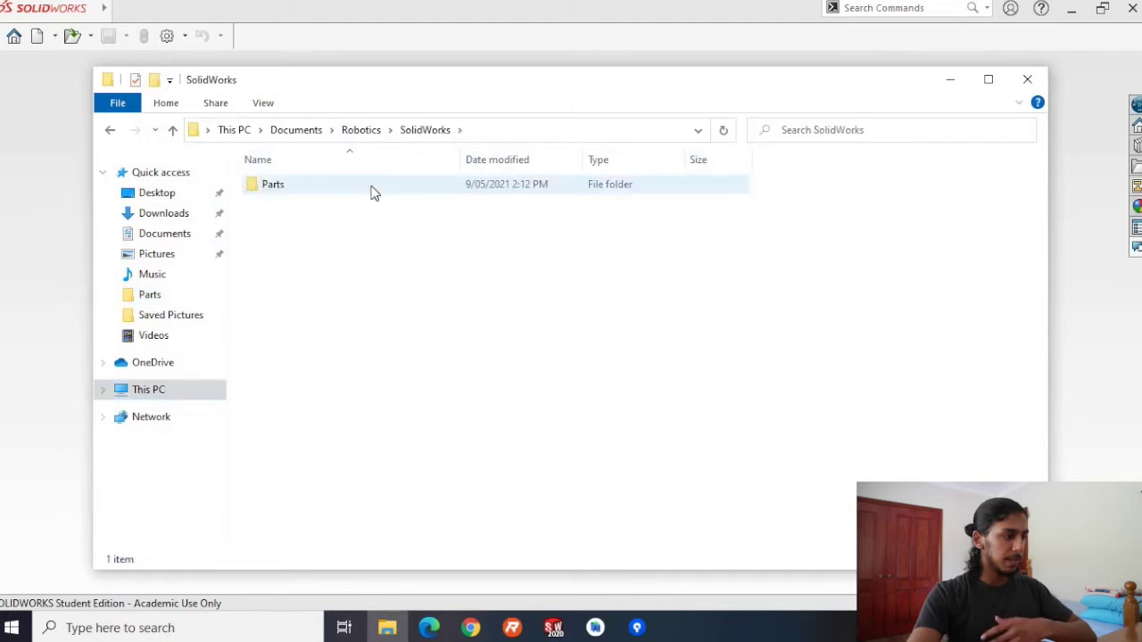
double_click(374, 191)
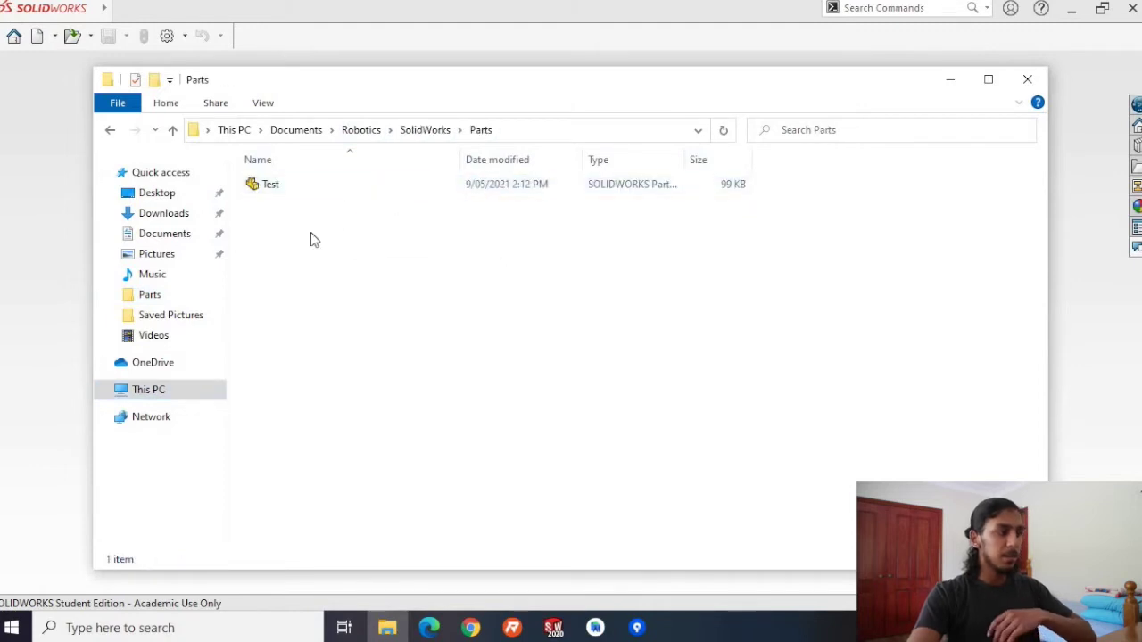
left_click(1027, 79)
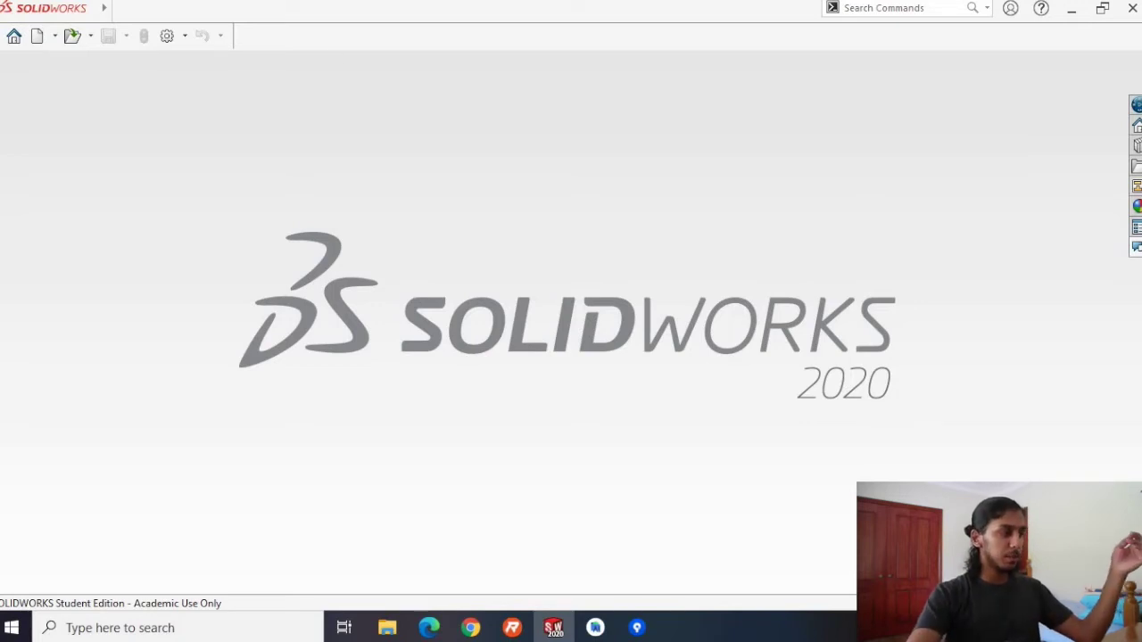
Create a new blank Part from the Welcome dialog.
left_click(13, 36)
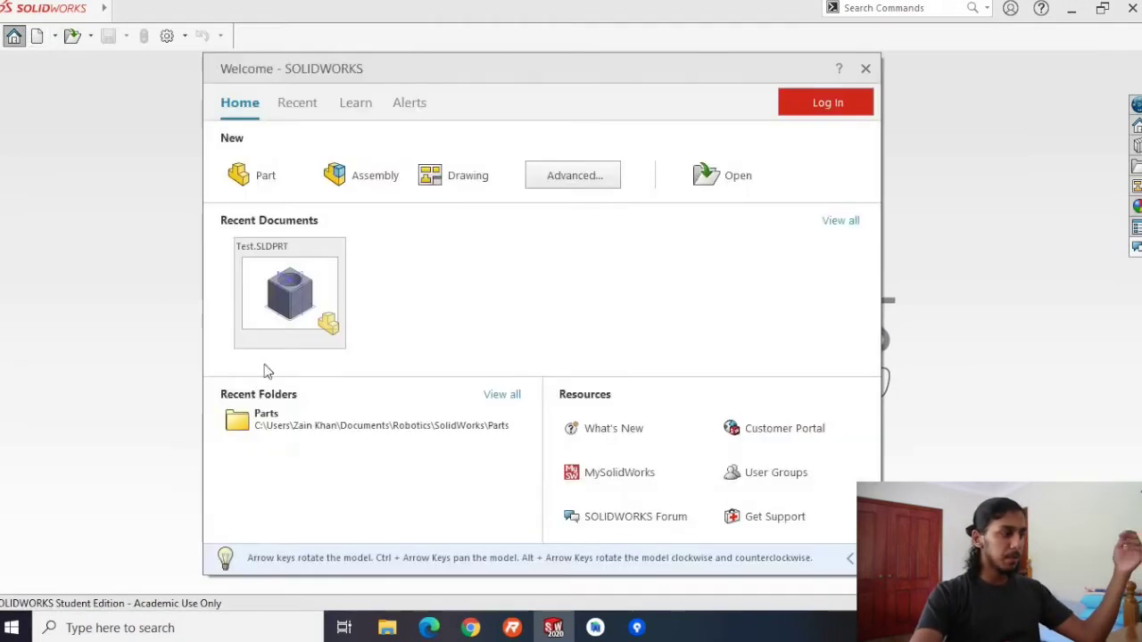
left_click(253, 174)
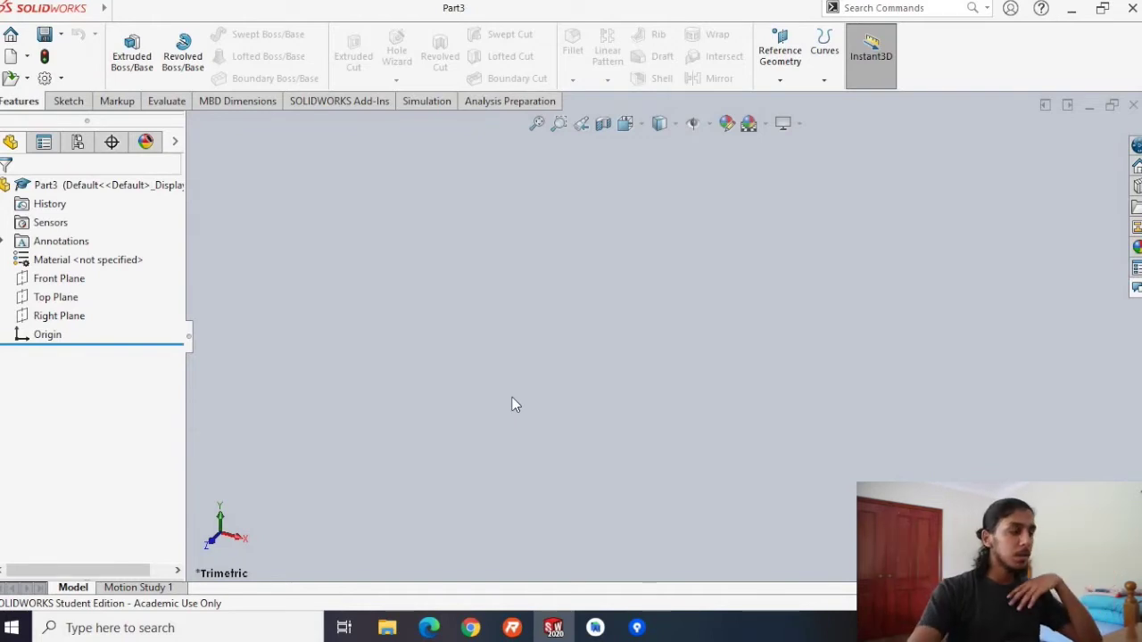
Highlight the Front, Top and Right planes and orbit around them.
left_click(66, 281)
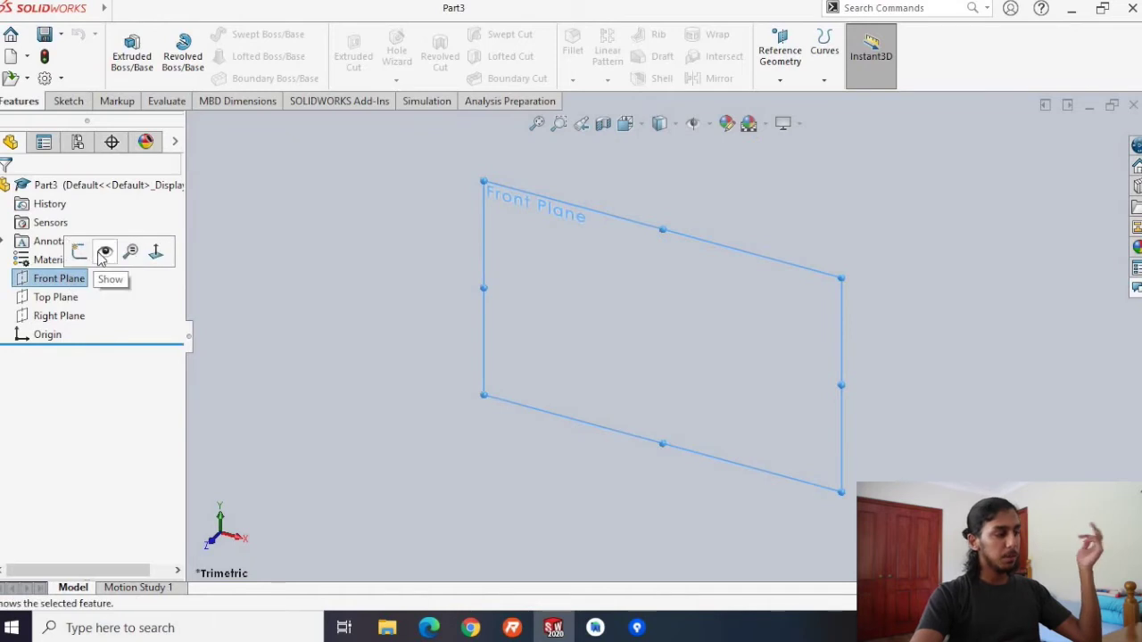
left_click(68, 300)
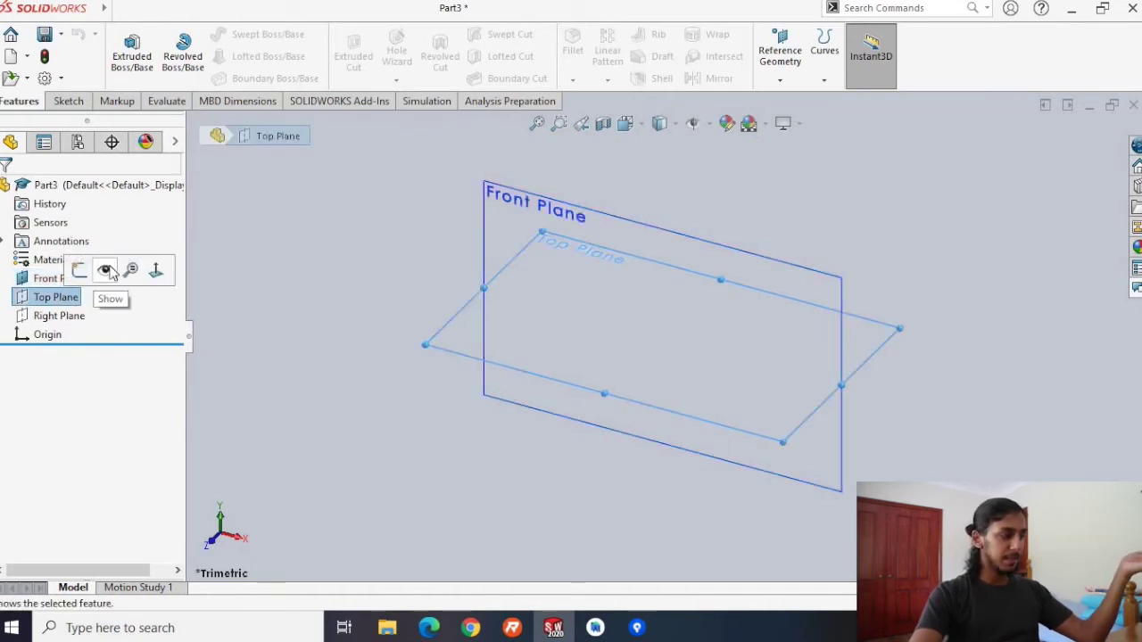
left_click(64, 317)
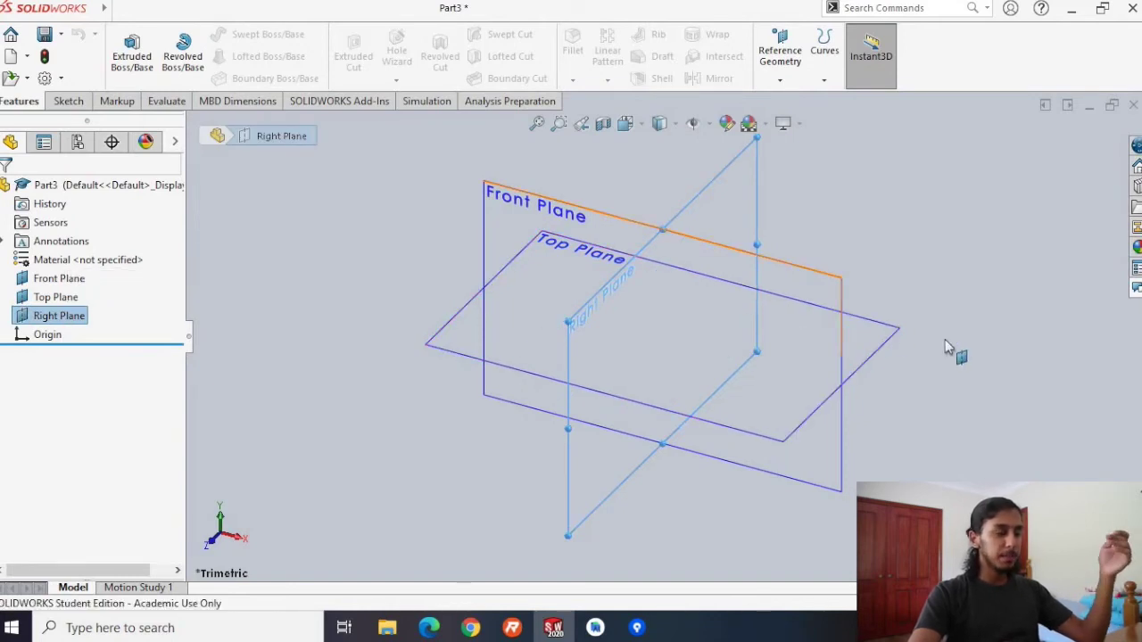
middle_click_drag(948, 339, 417, 510)
middle_click_drag(251, 478, 431, 437)
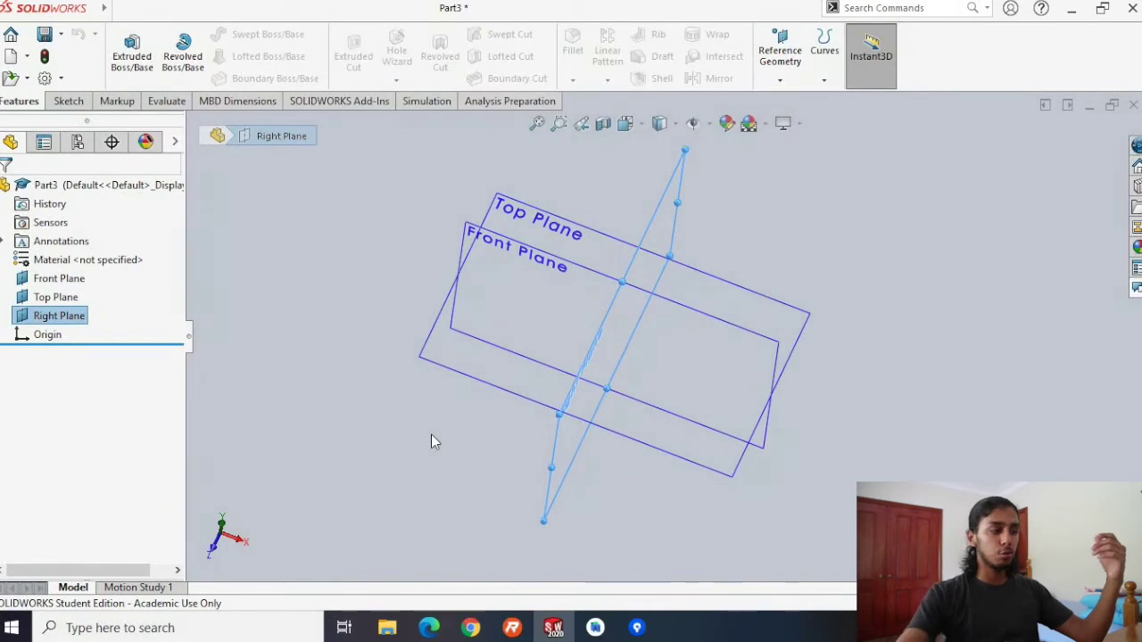
Start a new sketch on the Top Plane.
left_click(649, 454)
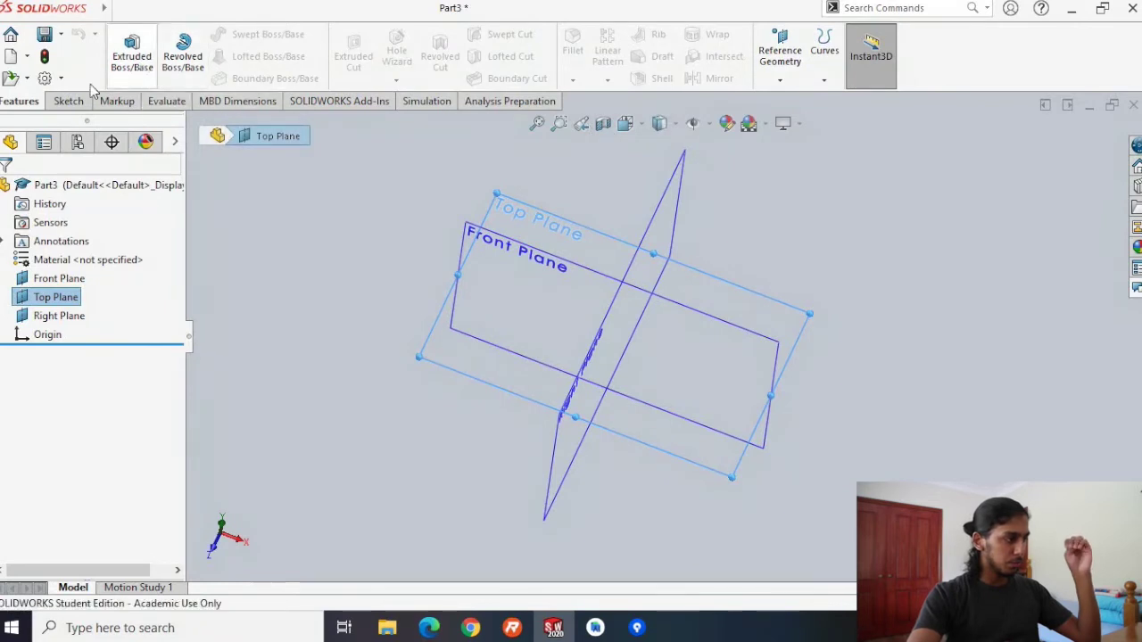
left_click(68, 101)
left_click(124, 49)
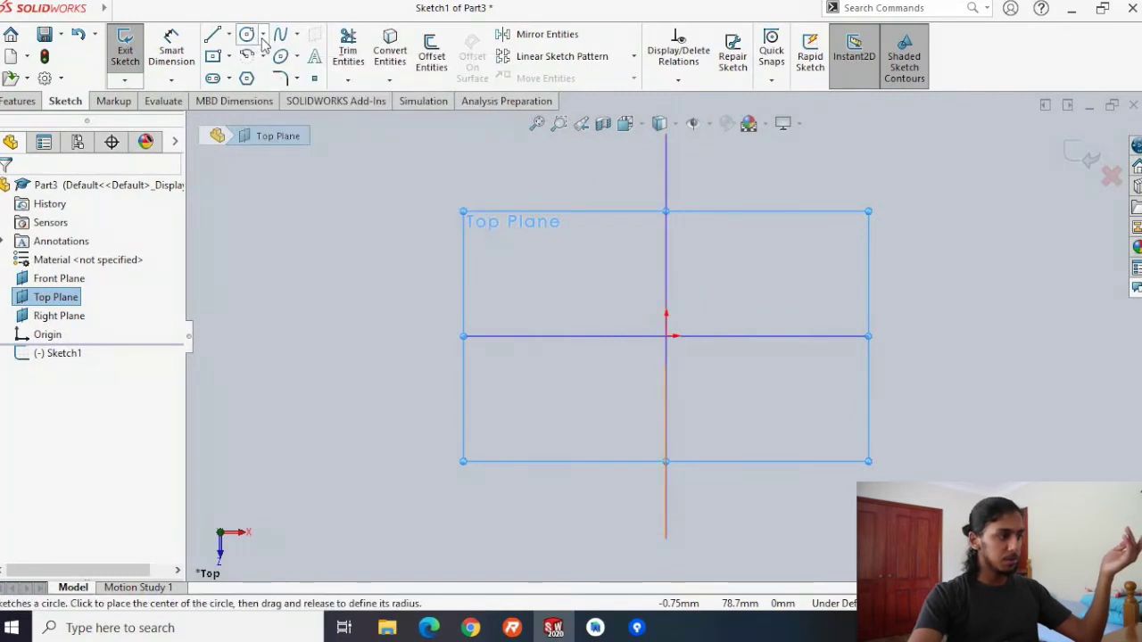
Draw a circle at the sketch origin and set its Radius field to 30 mm.
left_click(262, 38)
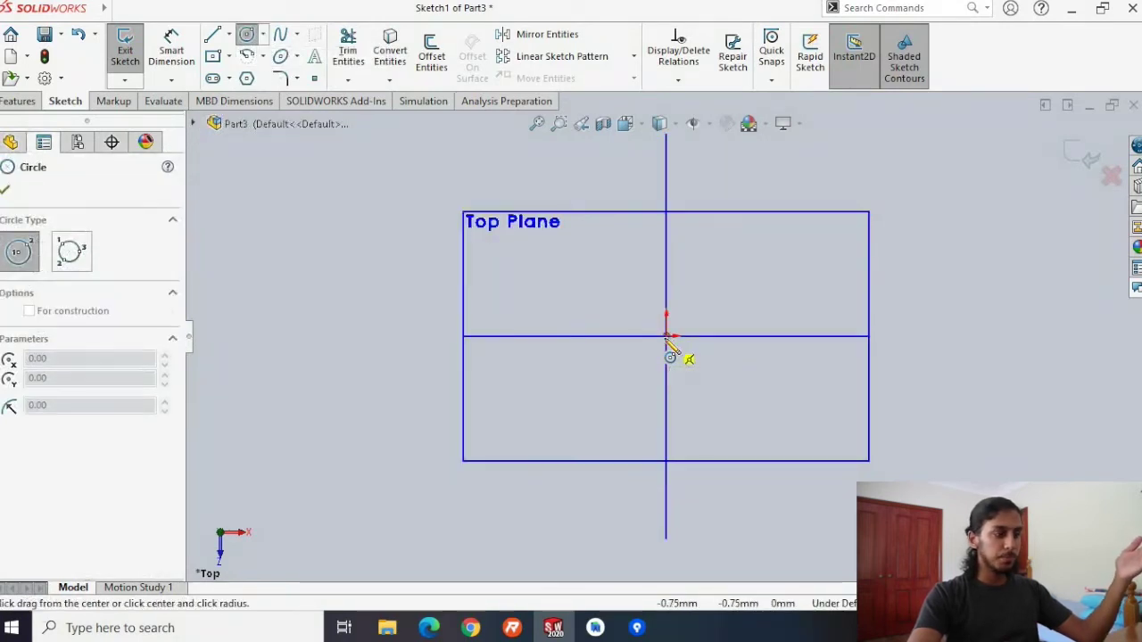
left_click(666, 337)
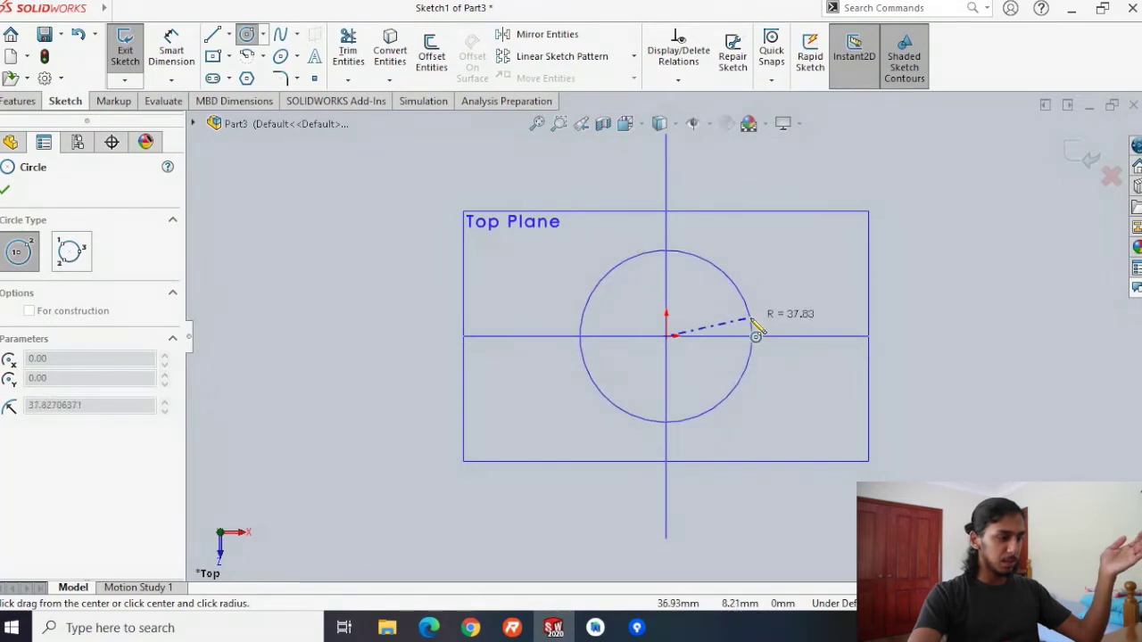
left_click(758, 327)
scroll(71, 502, "down", 2)
left_click(51, 536)
scroll(50, 530, "up", 2)
scroll(51, 529, "down", 2)
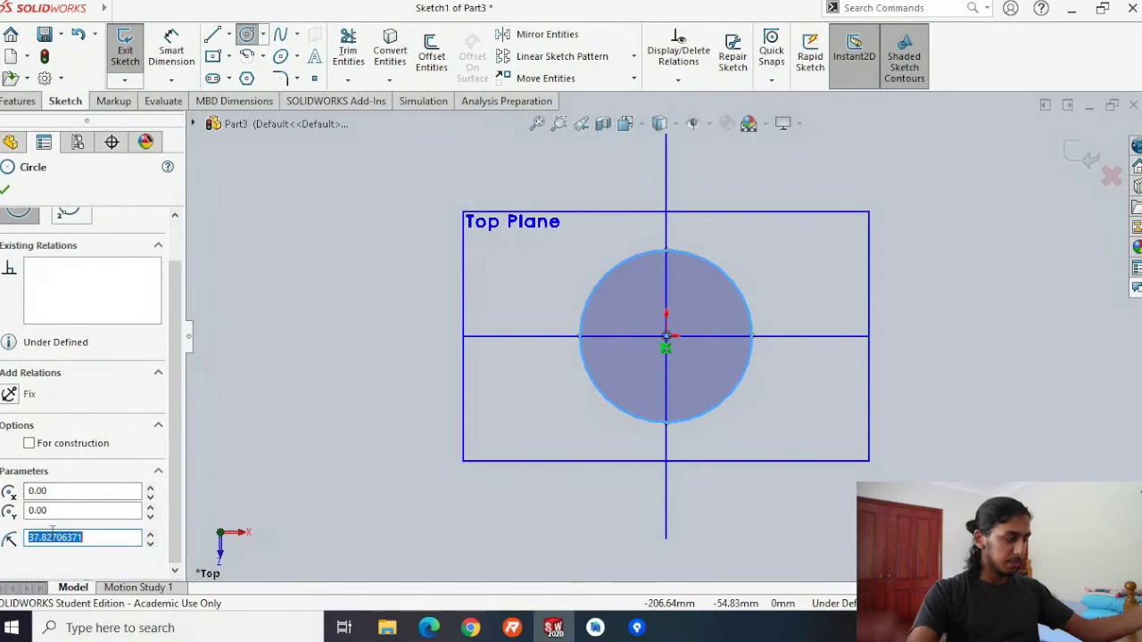
key("Return")
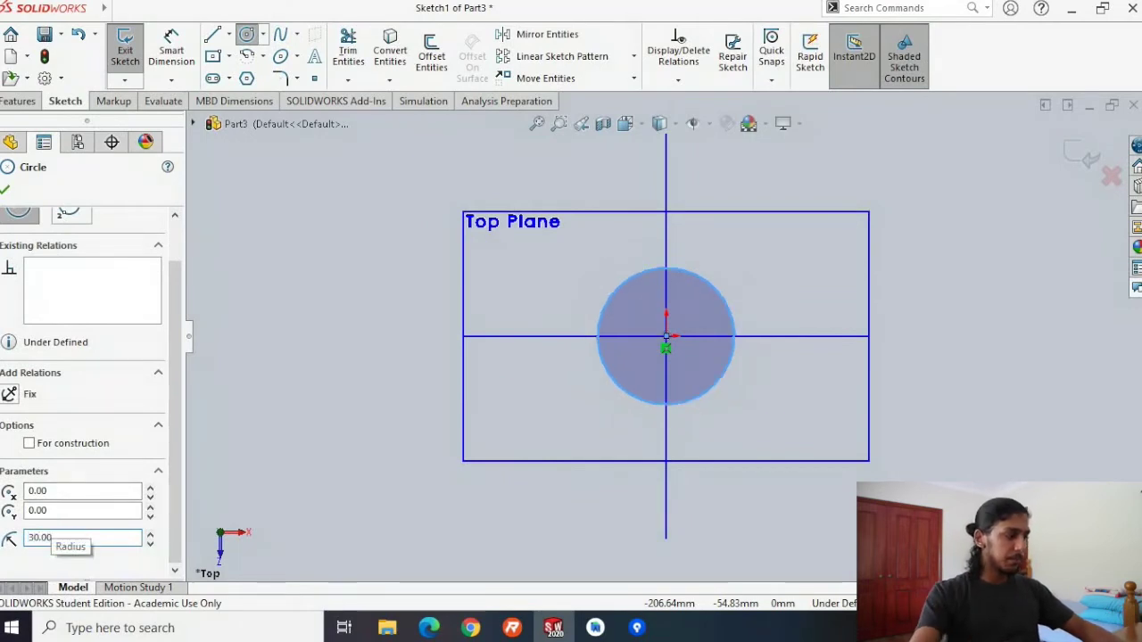
scroll(58, 334, "up", 1)
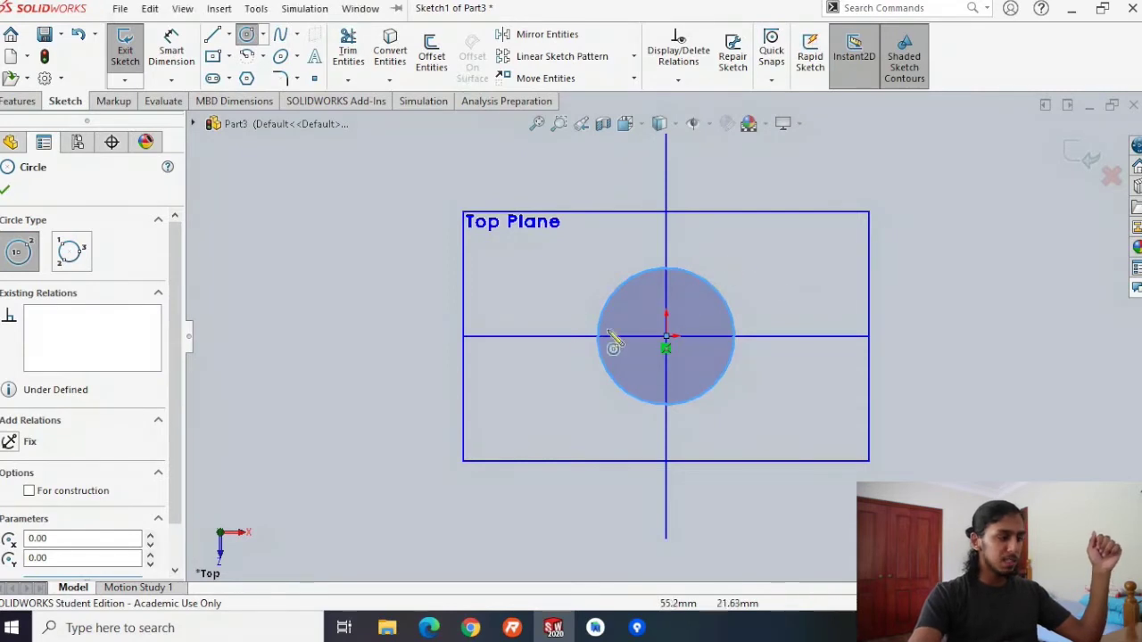
Confirm the 30 mm circle and orbit to see it among the planes.
left_click(7, 192)
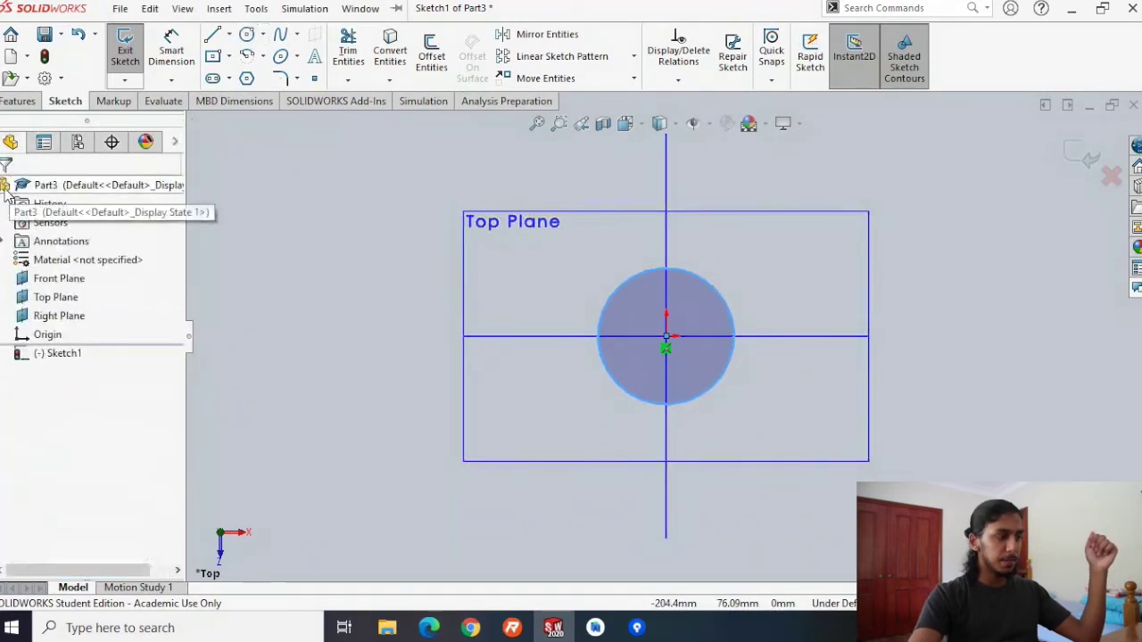
mouse_move(1053, 370)
middle_mouse_down()
mouse_move(987, 298)
mouse_move(1035, 199)
mouse_move(1073, 191)
mouse_move(968, 329)
mouse_move(434, 400)
middle_mouse_up()
mouse_move(329, 404)
middle_mouse_down()
mouse_move(306, 326)
mouse_move(297, 354)
middle_mouse_up()
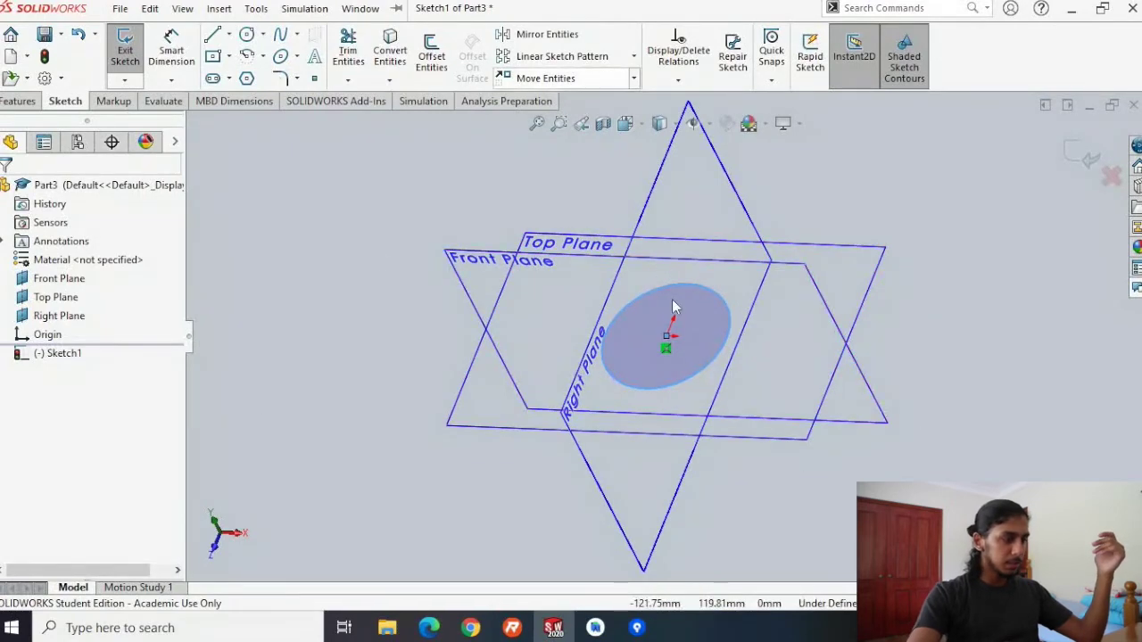
scroll(754, 337, "down", 3)
scroll(753, 334, "up", 3)
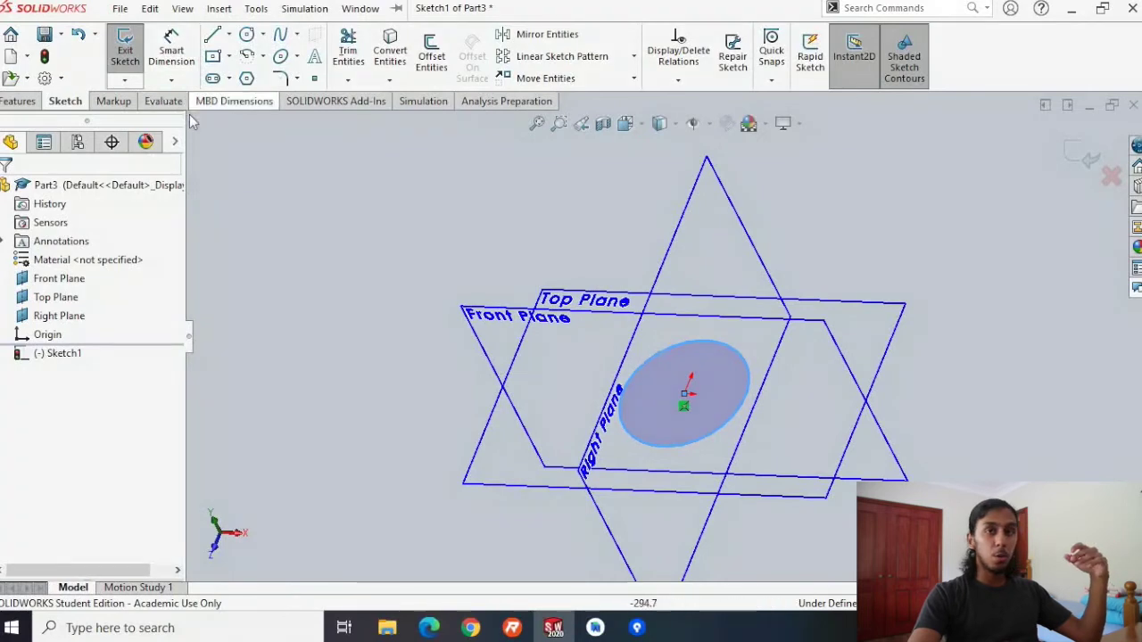
Exit Sketch1, clear its selection and bring up the Features tools.
key("alt+i")
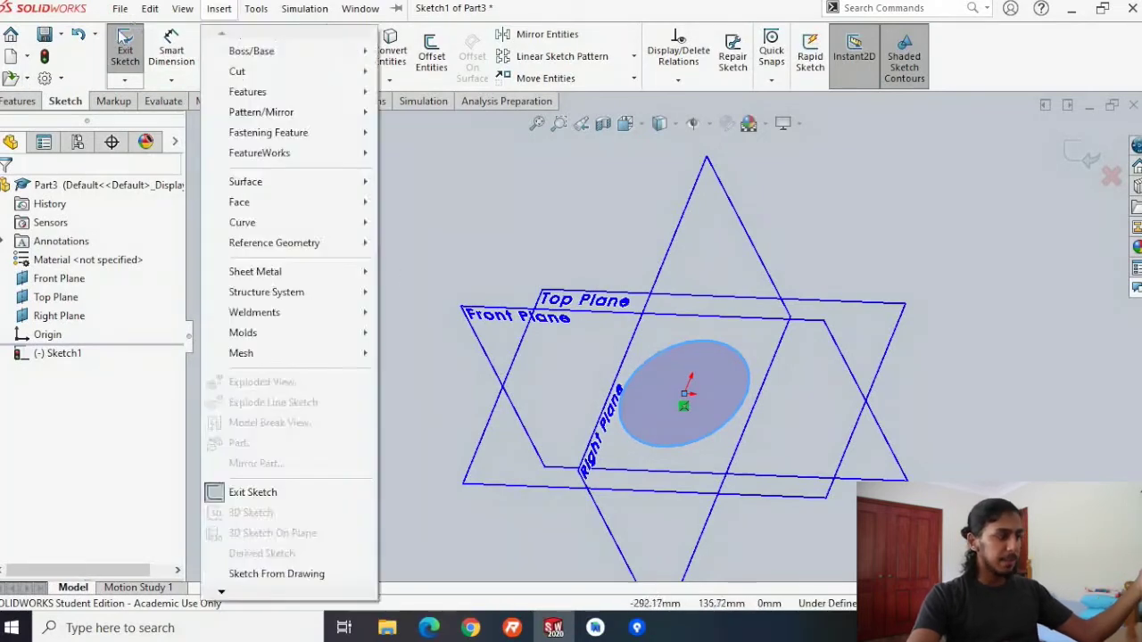
key("Escape")
left_click(128, 51)
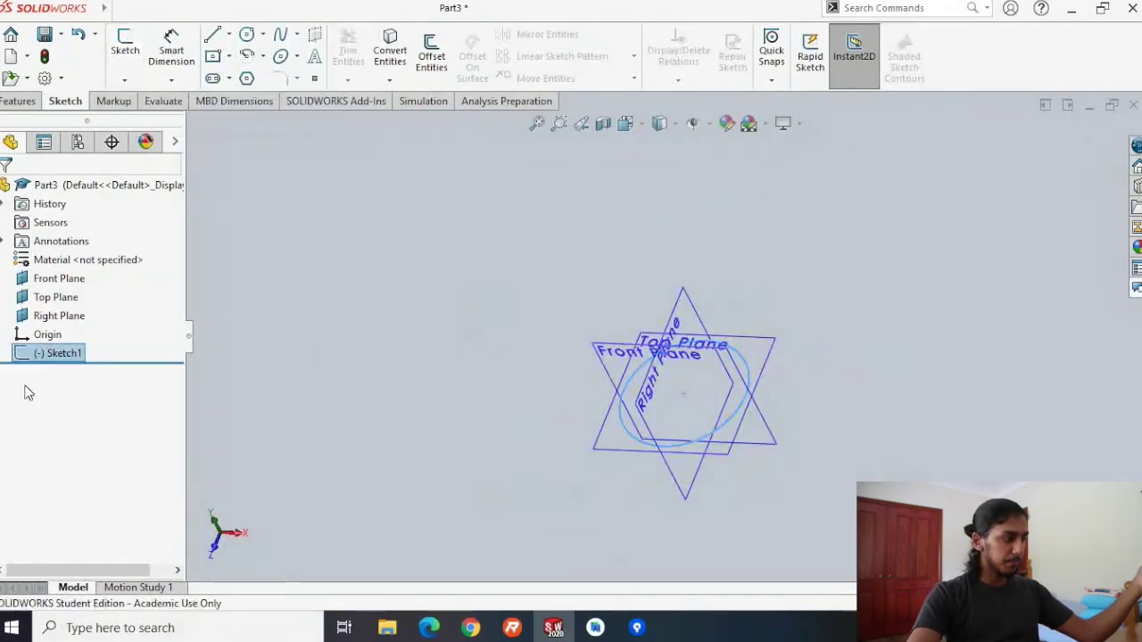
left_click(274, 325)
mouse_move(469, 395)
middle_mouse_down()
mouse_move(472, 327)
mouse_move(693, 401)
mouse_move(555, 401)
middle_mouse_up()
left_click(17, 102)
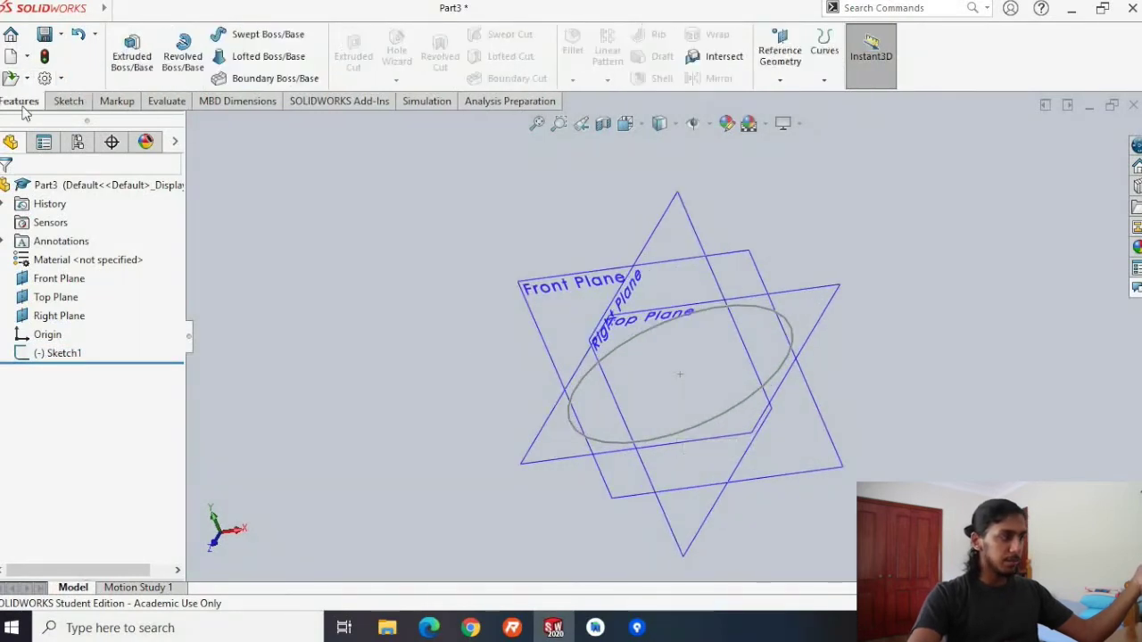
Select the 60 mm circle sketch and start a Boss-Extrude, dragging it to about 48 mm.
left_click(717, 417)
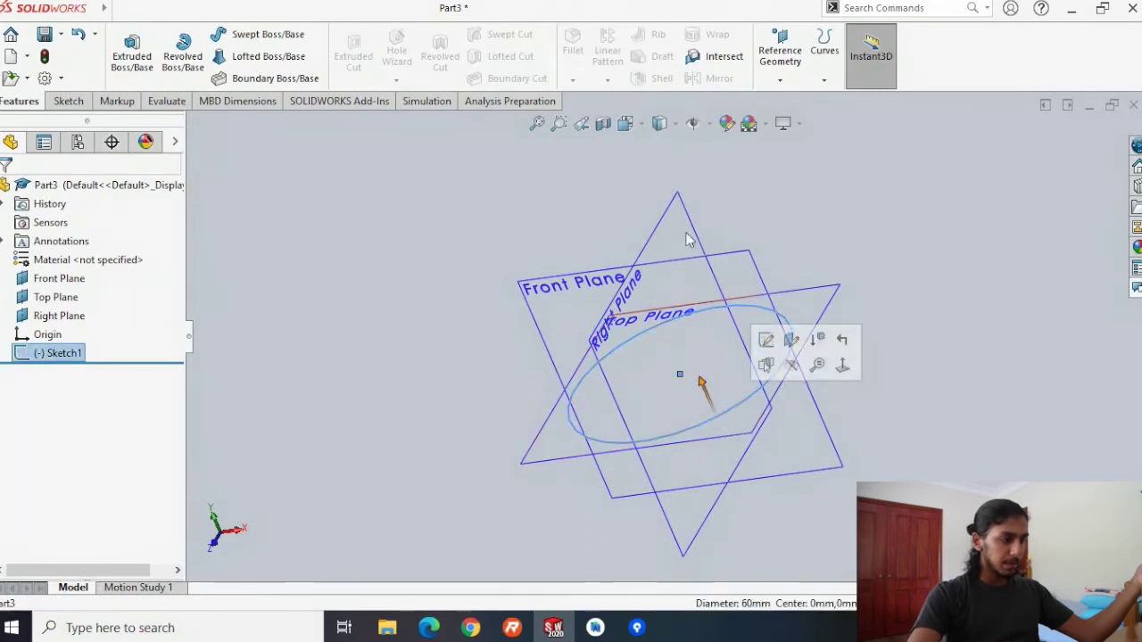
left_click(131, 57)
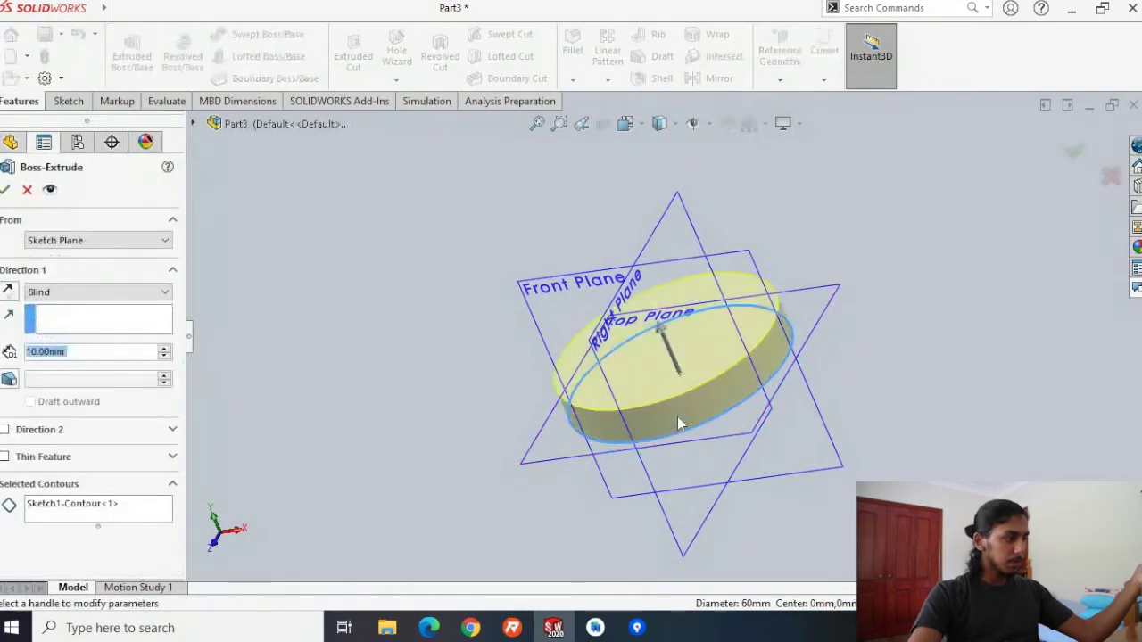
left_click(663, 332)
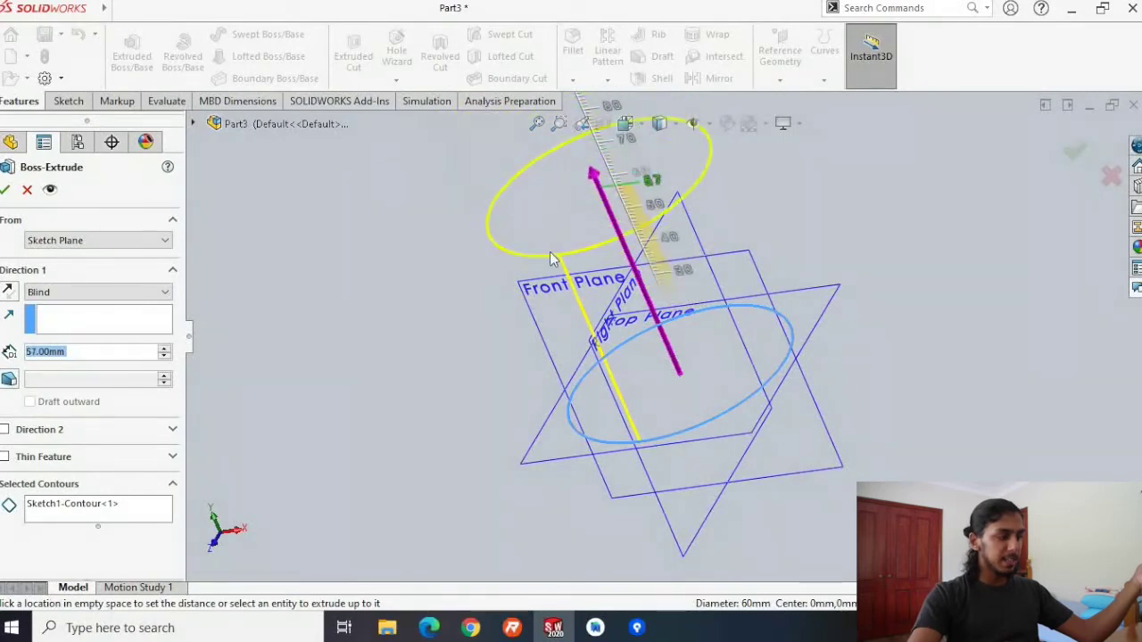
left_click(530, 229)
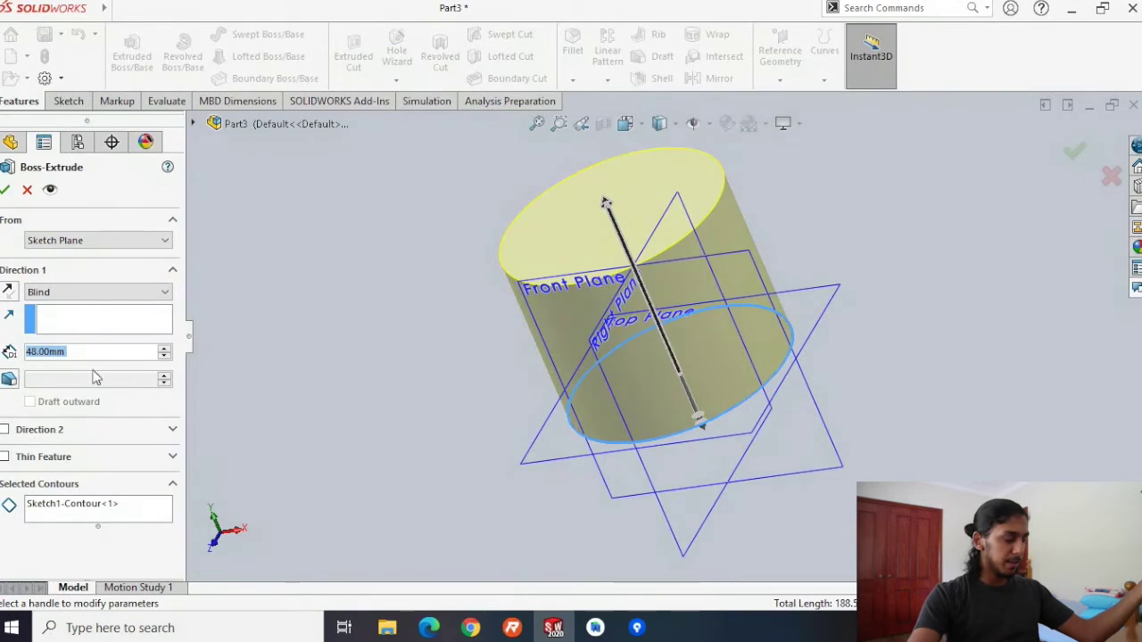
Set the Blind extrusion depth to 400 mm and confirm Boss-Extrude1.
left_click(30, 352)
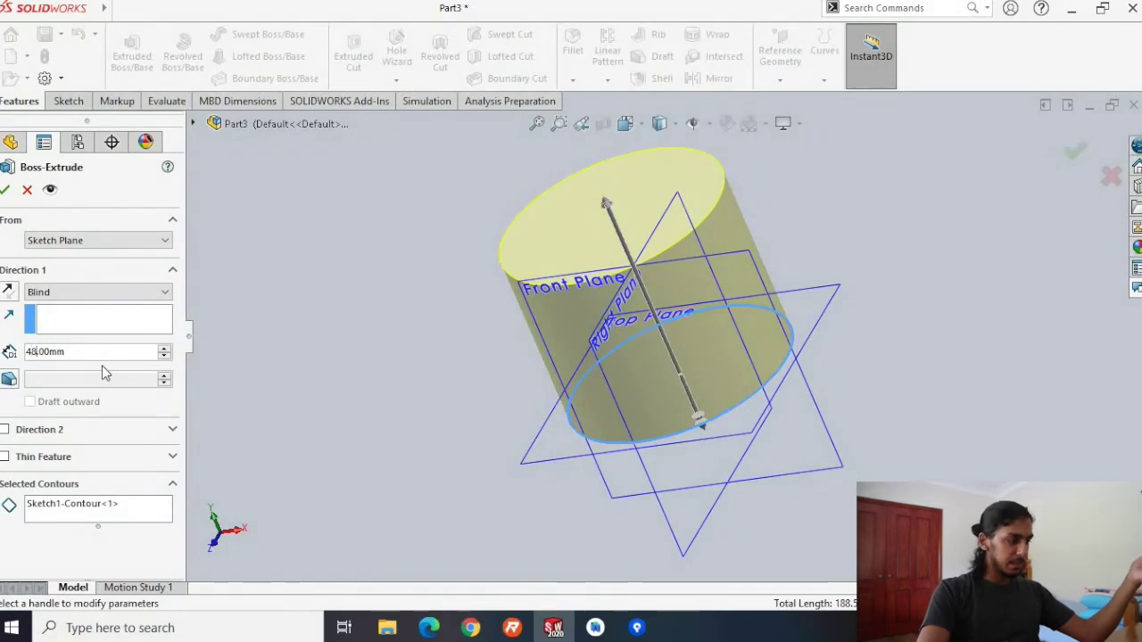
key("BackSpace")
key("BackSpace")
key("BackSpace")
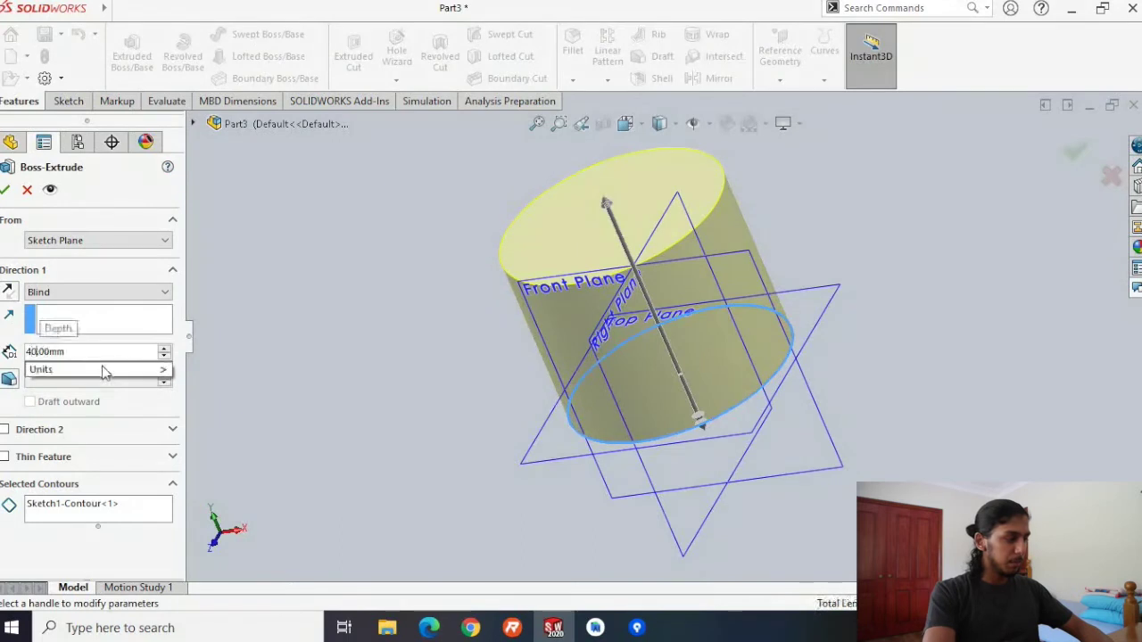
key("Return")
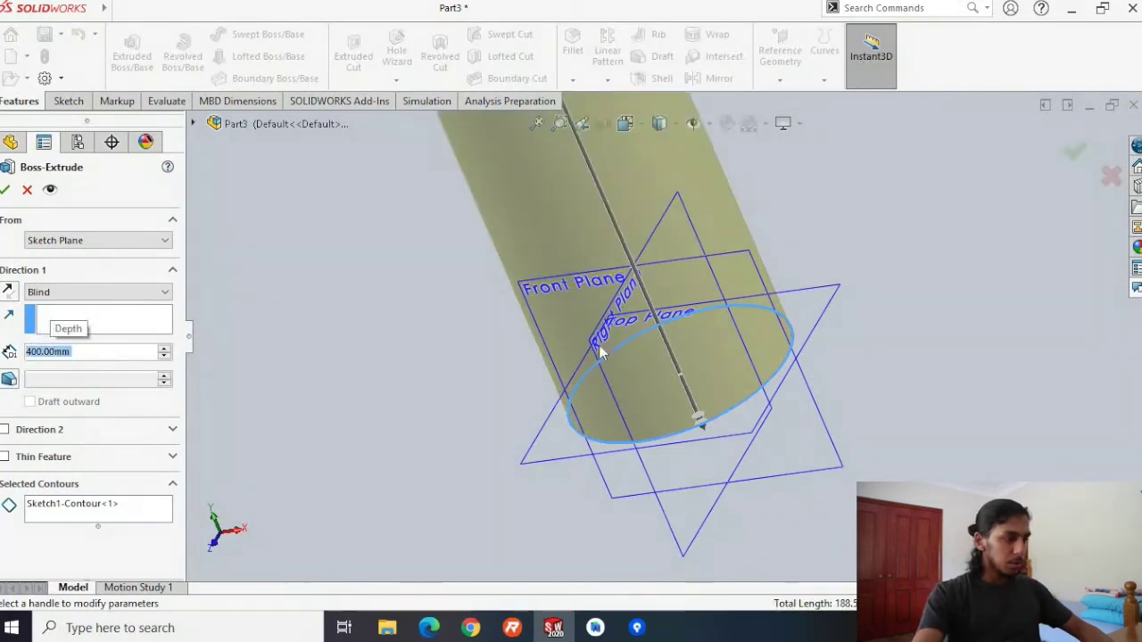
scroll(598, 345, "up", 3)
scroll(608, 200, "up", 3)
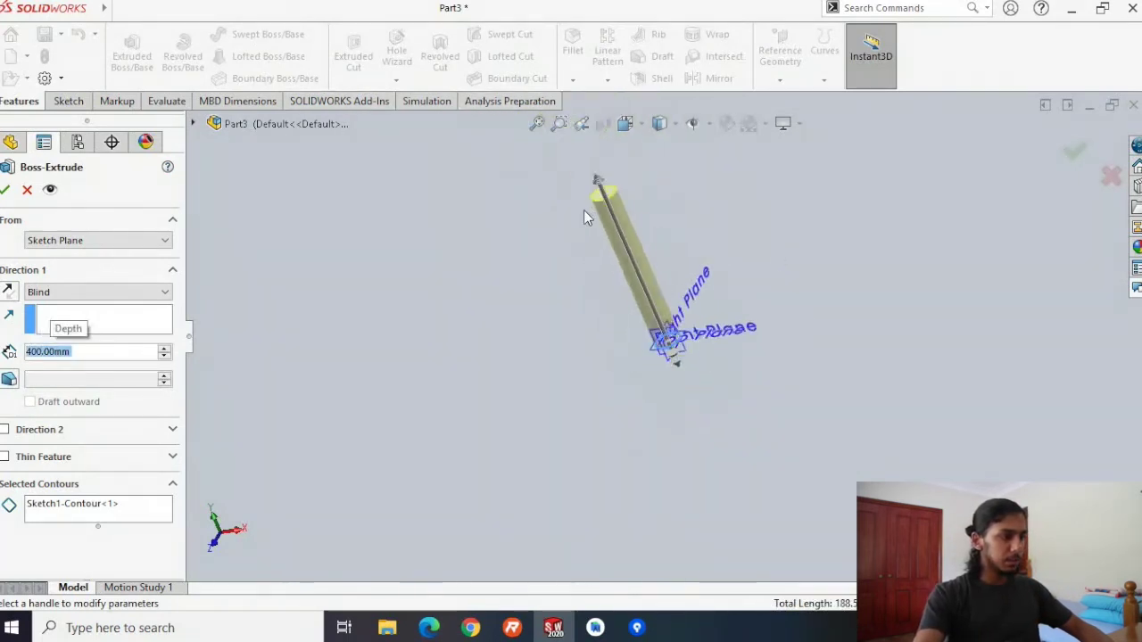
scroll(726, 368, "down", 2)
scroll(776, 499, "down", 2)
scroll(497, 506, "down", 4)
scroll(498, 505, "up", 2)
scroll(777, 301, "up", 1)
scroll(499, 216, "up", 2)
scroll(536, 188, "up", 1)
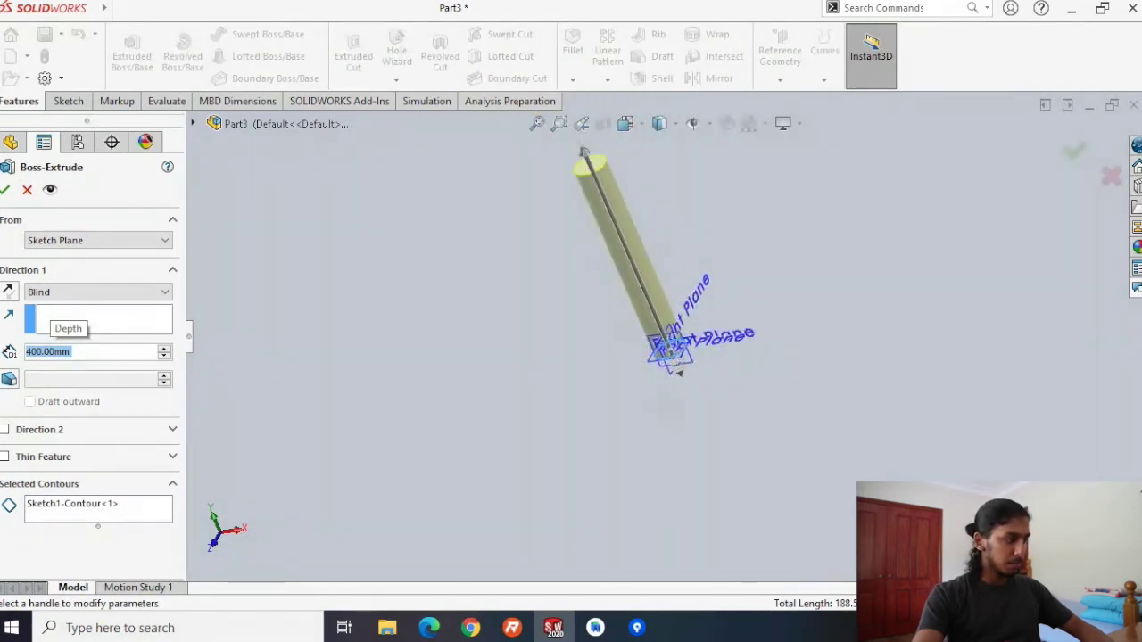
left_click(6, 190)
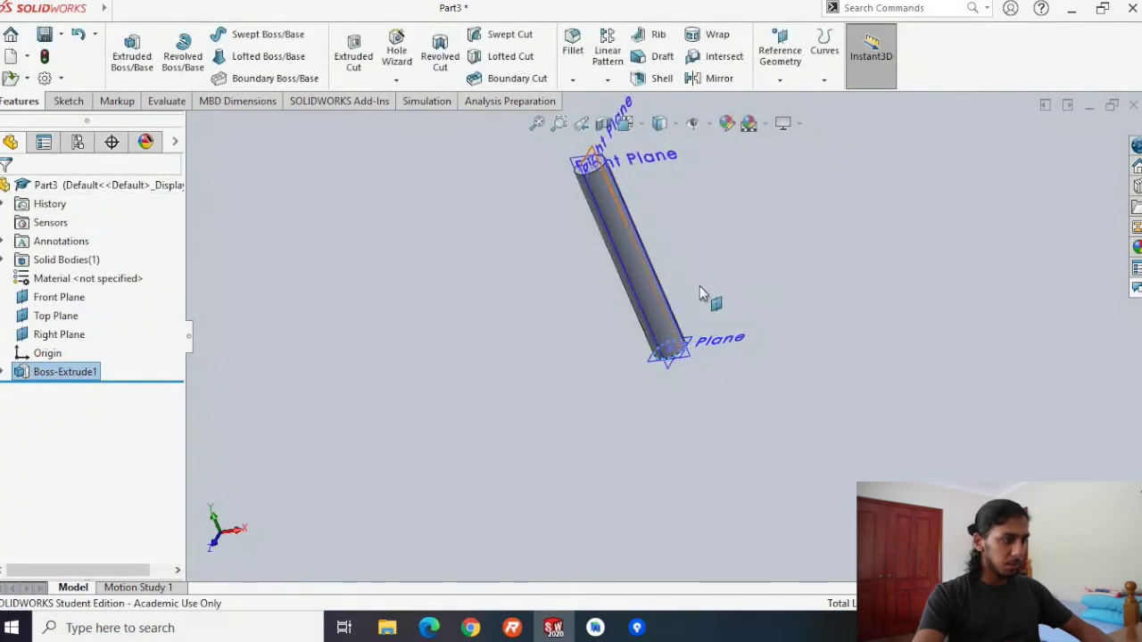
middle_click_drag(753, 384, 384, 387)
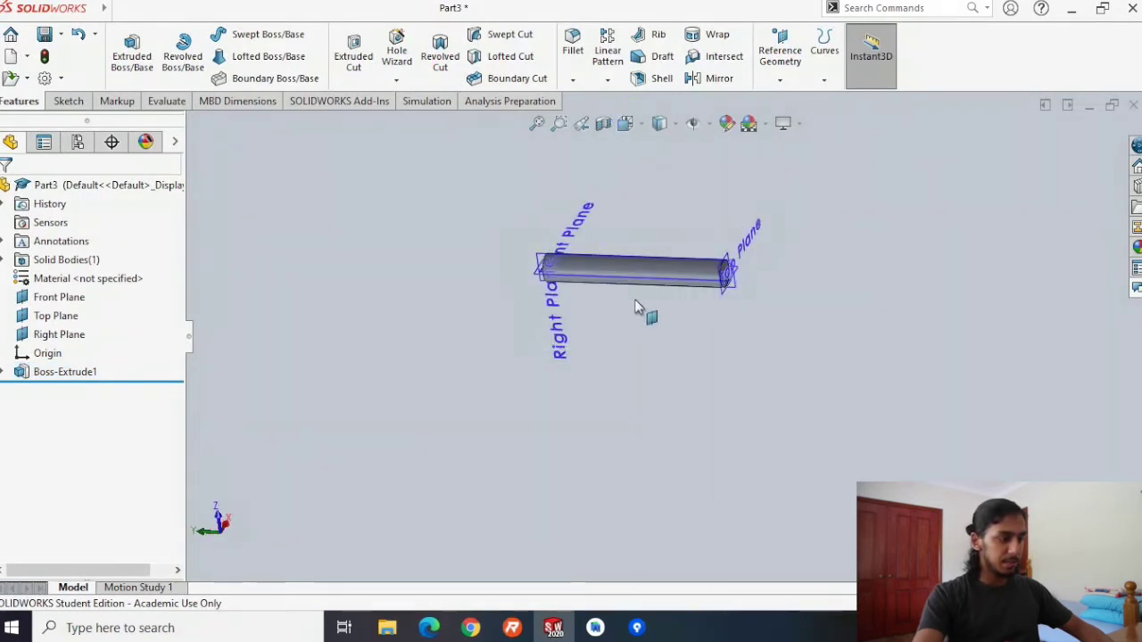
Orbit the 400 mm cylinder diagonally and select the circular edge at one end.
scroll(668, 298, "down", 3)
middle_click_drag(767, 334, 1029, 435)
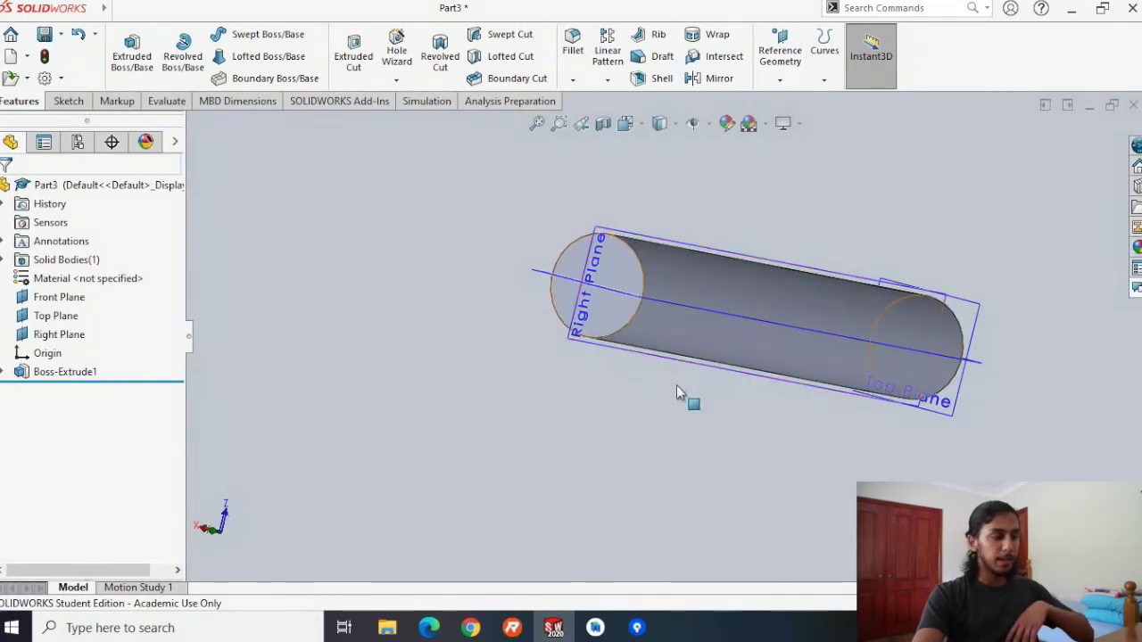
mouse_move(699, 391)
middle_mouse_down()
mouse_move(717, 382)
mouse_move(711, 372)
mouse_move(712, 397)
middle_mouse_up()
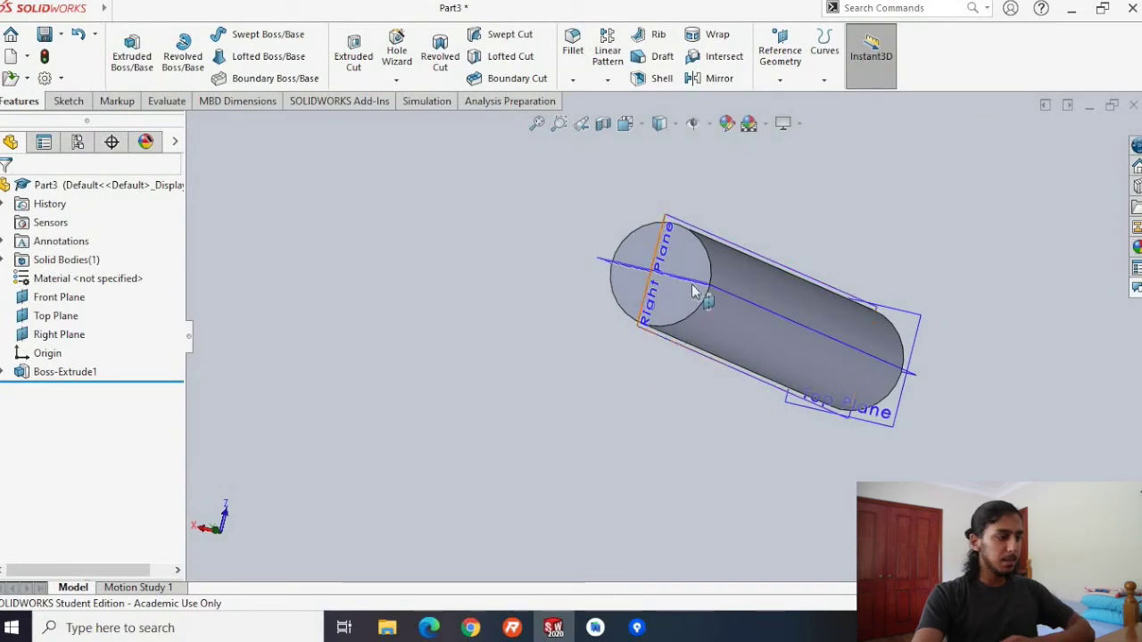
left_click(684, 314)
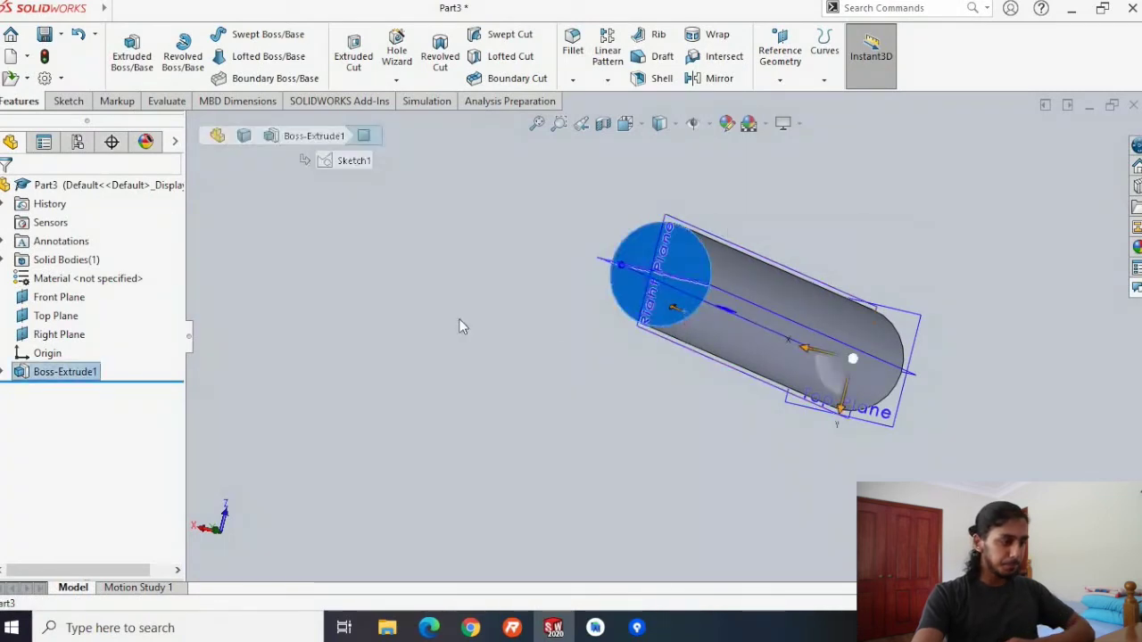
left_click(632, 372)
scroll(687, 317, "down", 4)
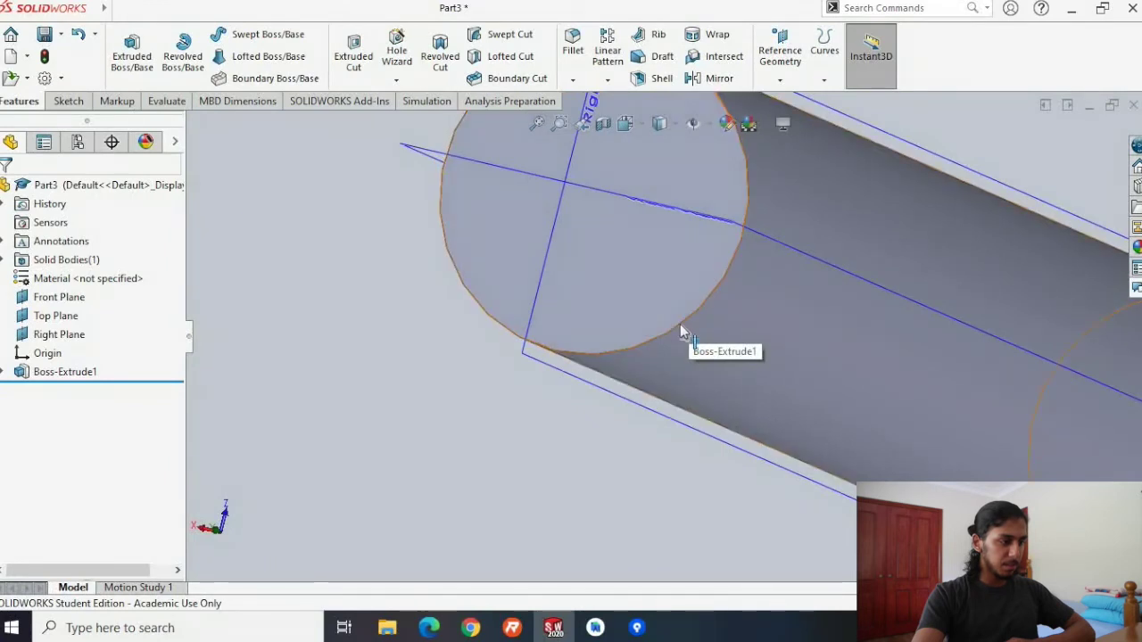
left_click(679, 326)
scroll(680, 331, "up", 4)
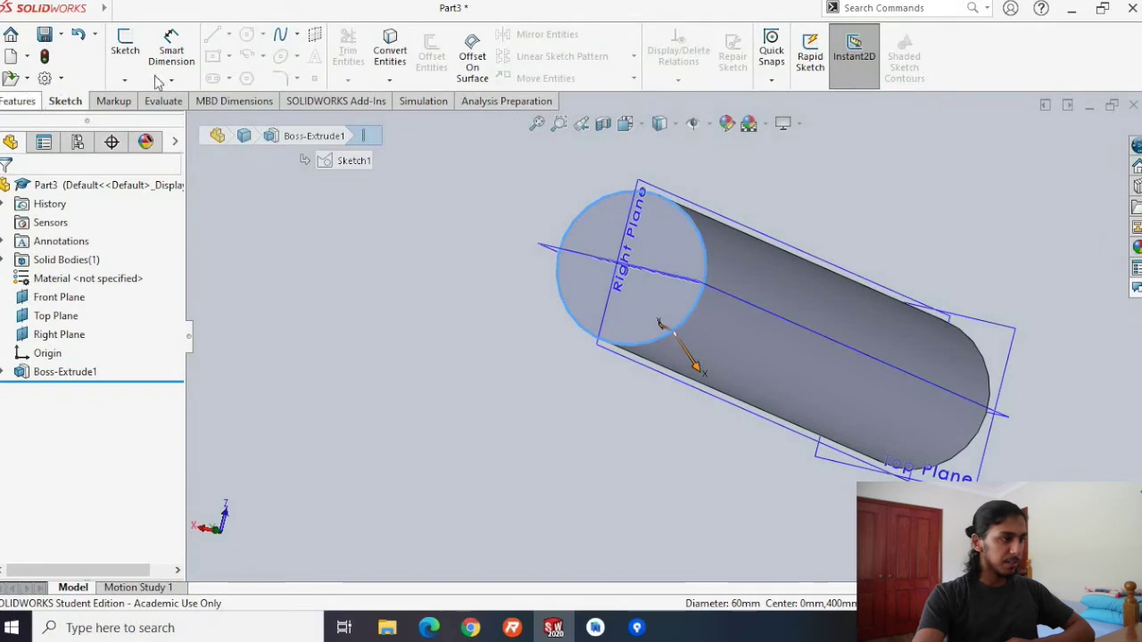
left_click(18, 101)
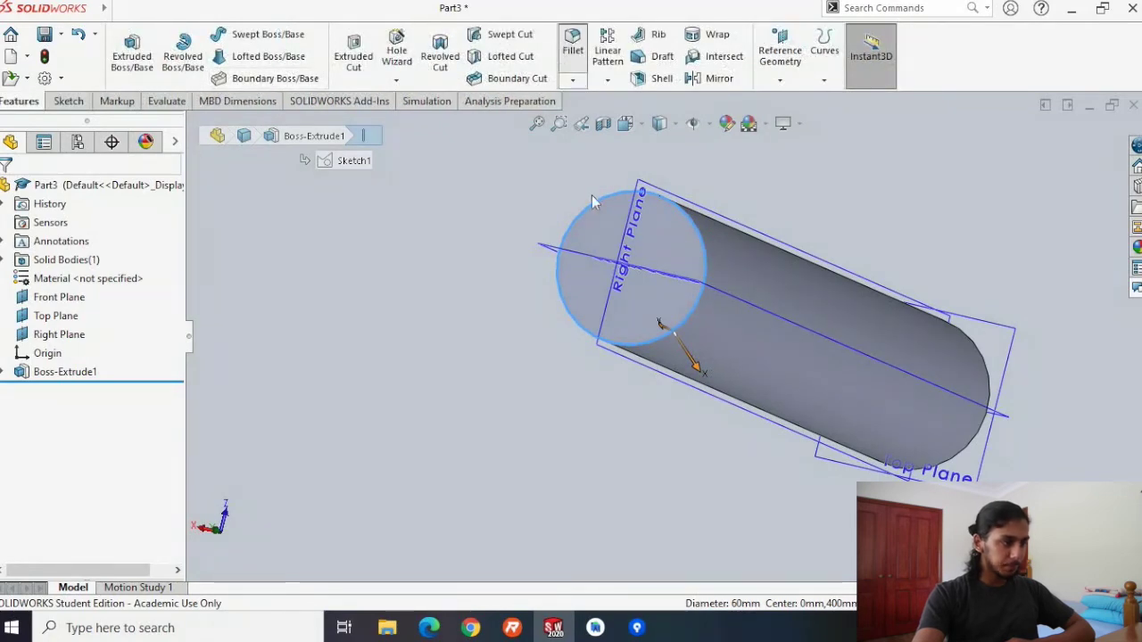
Start a Fillet on the selected edge, orbit to view the top, then cancel it.
left_click(572, 44)
scroll(629, 378, "up", 3)
middle_click_drag(647, 291, 651, 166)
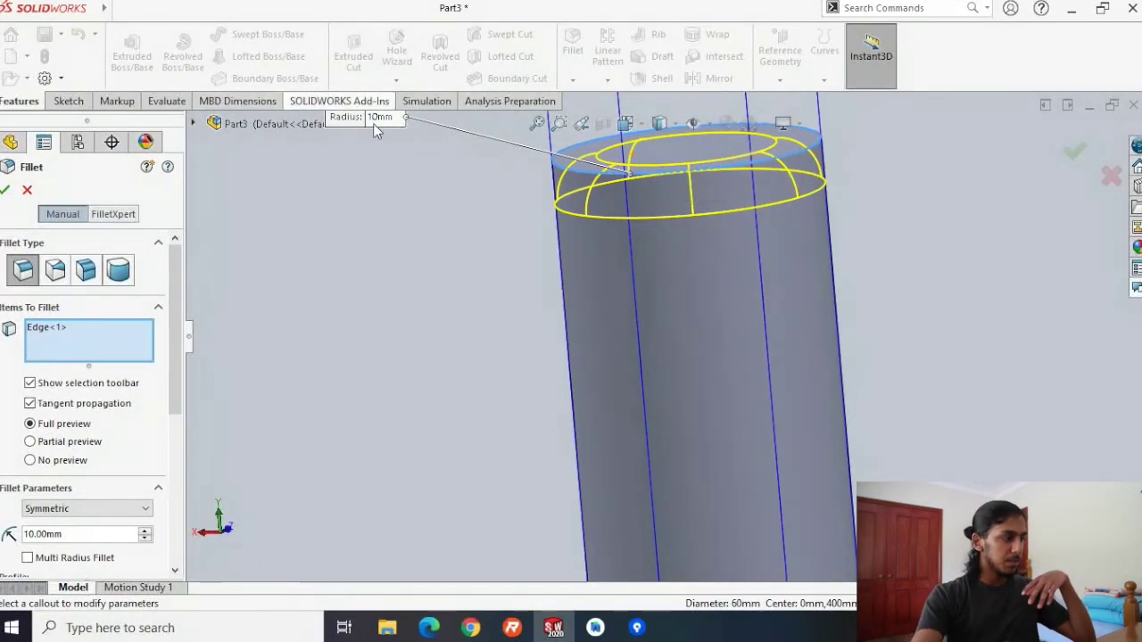
left_click(27, 191)
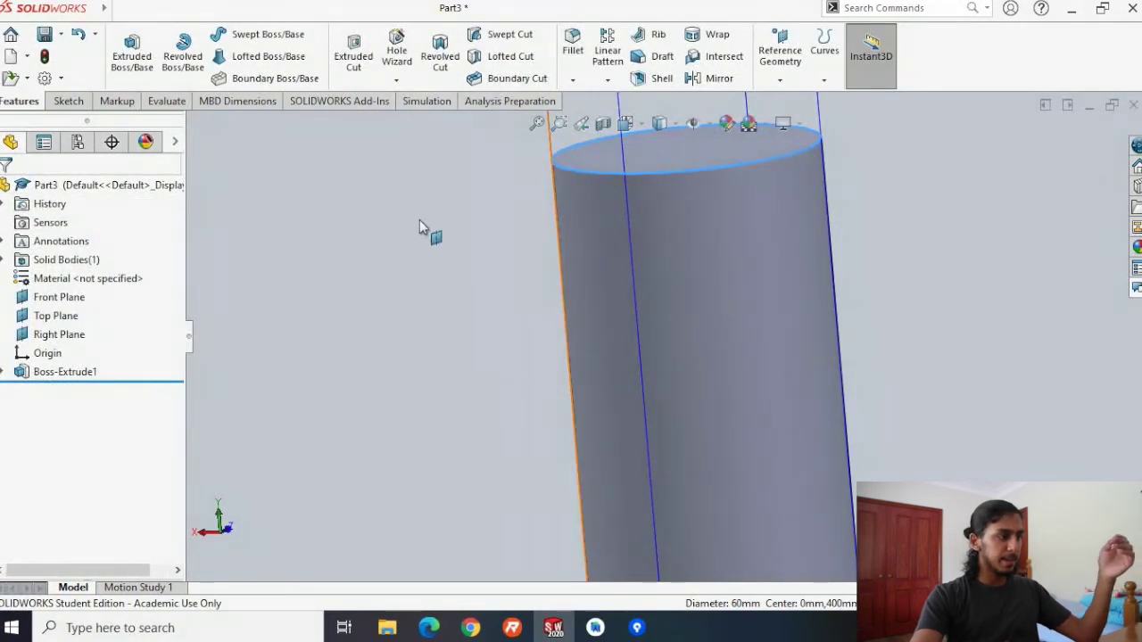
Chamfer the top circular edge by 3 mm at 43 degrees as Chamfer1.
middle_click_drag(419, 219, 554, 154)
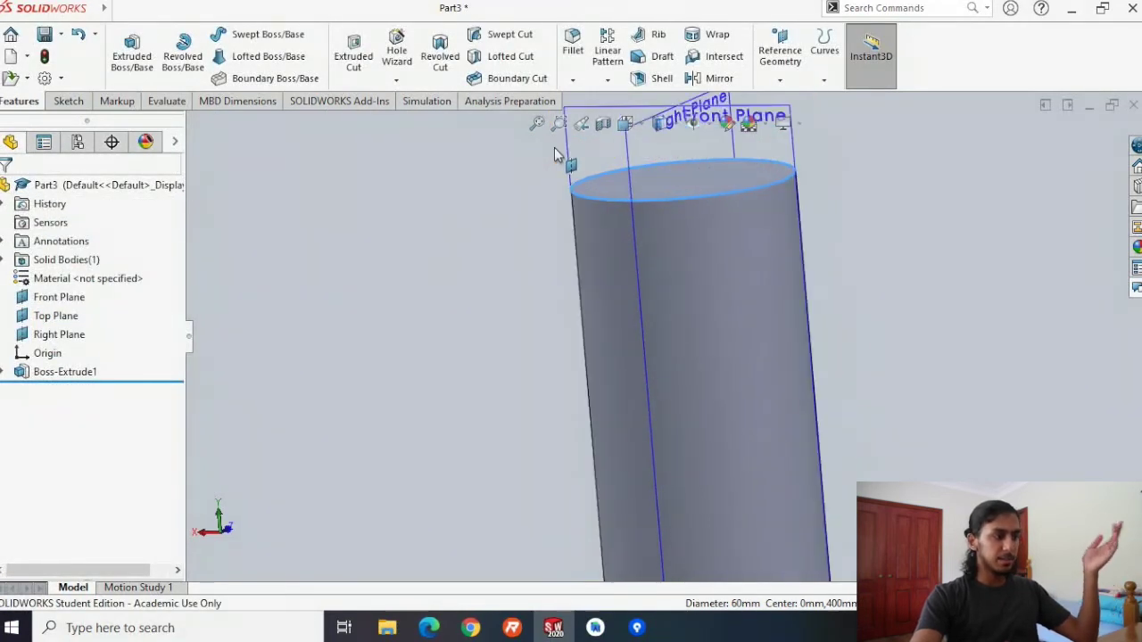
left_click(645, 202)
left_click(572, 81)
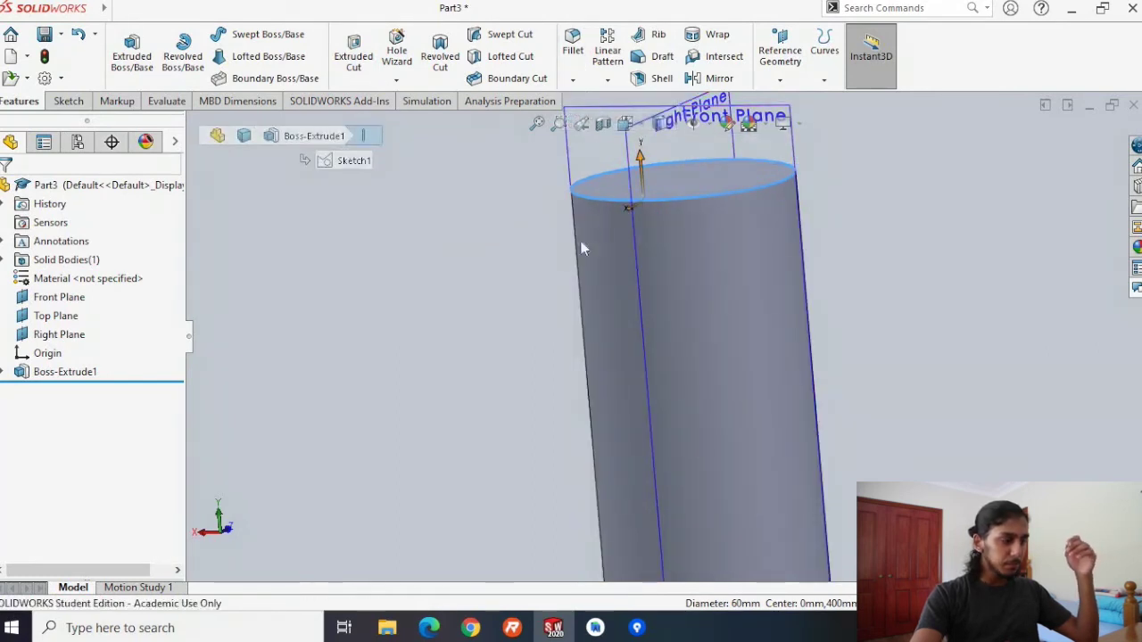
mouse_move(452, 298)
middle_mouse_down()
mouse_move(481, 250)
mouse_move(458, 258)
mouse_move(428, 298)
mouse_move(438, 278)
mouse_move(445, 288)
middle_mouse_up()
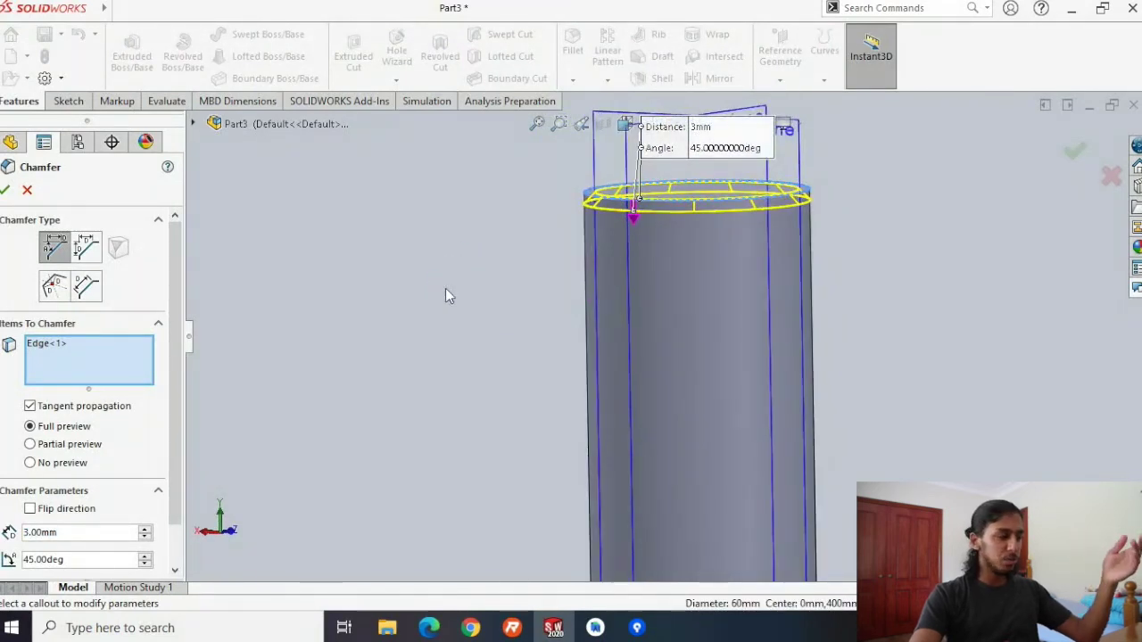
key("Down")
key("Down")
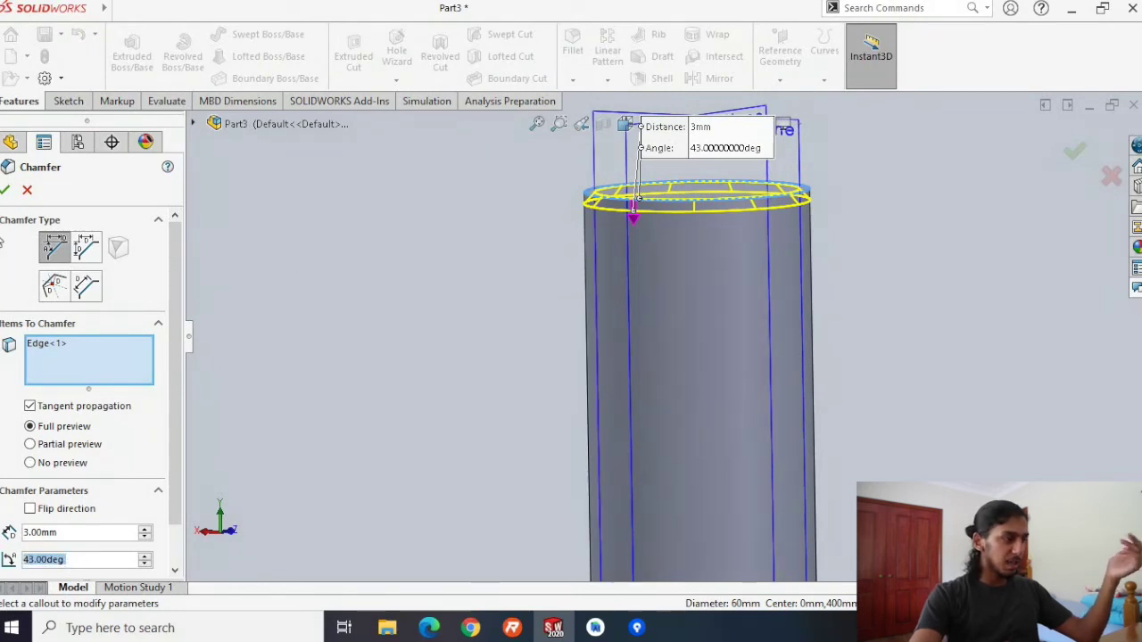
left_click(6, 190)
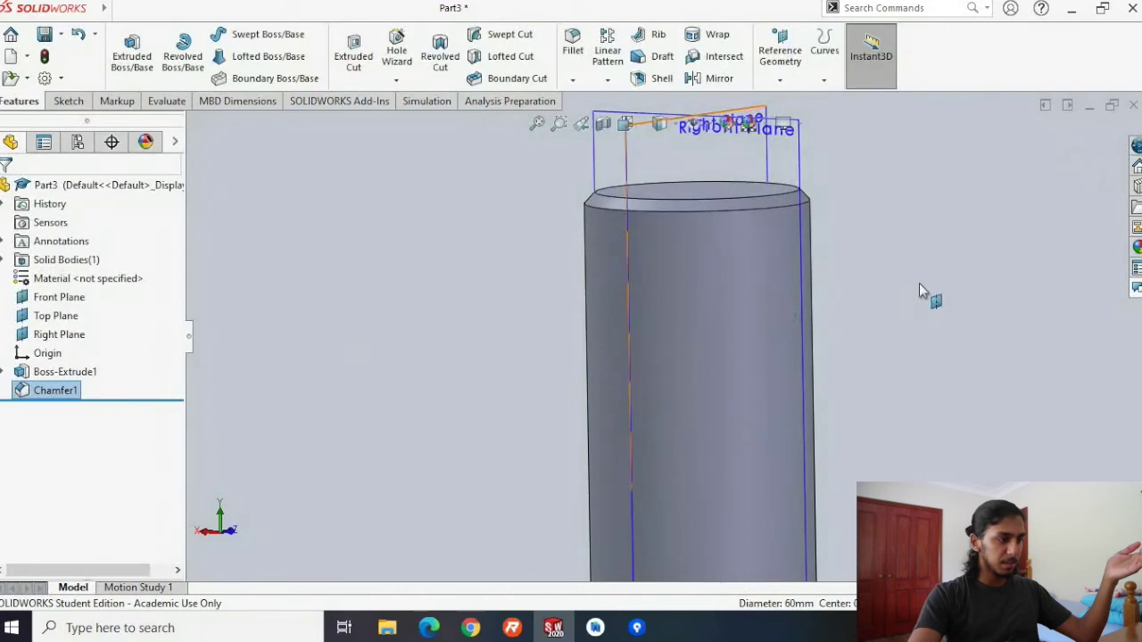
Chamfer the opposite end edge with the same 3 mm, 43° settings as Chamfer2.
scroll(749, 321, "up", 3)
middle_click_drag(748, 321, 630, 359)
scroll(981, 410, "up", 4)
scroll(484, 434, "down", 5)
middle_click_drag(484, 433, 480, 339)
scroll(633, 472, "down", 3)
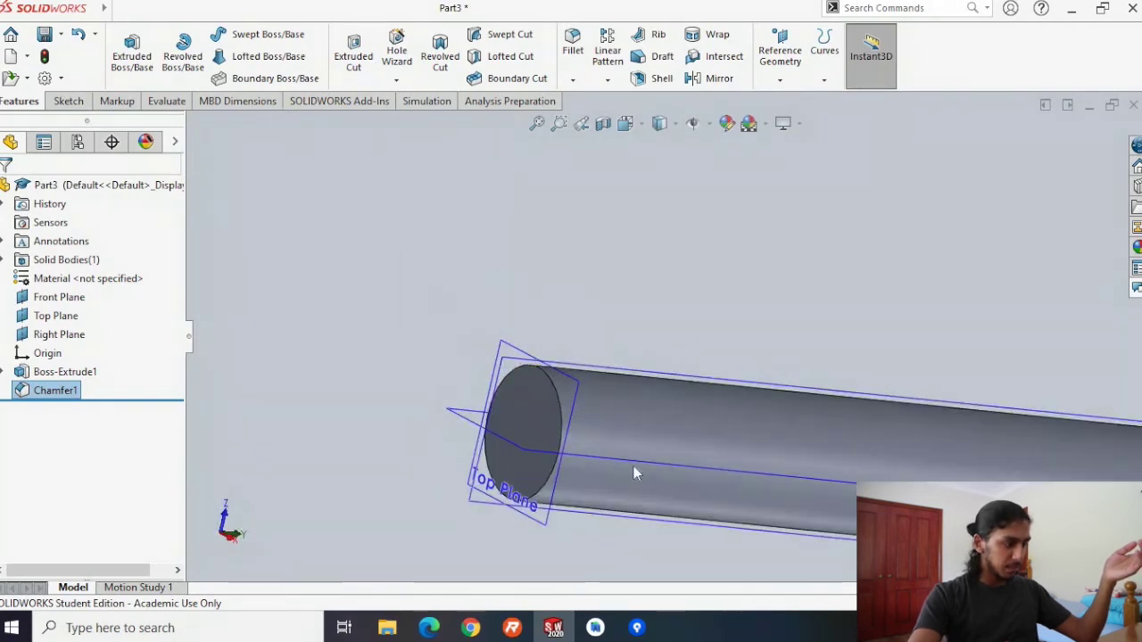
left_click(560, 443)
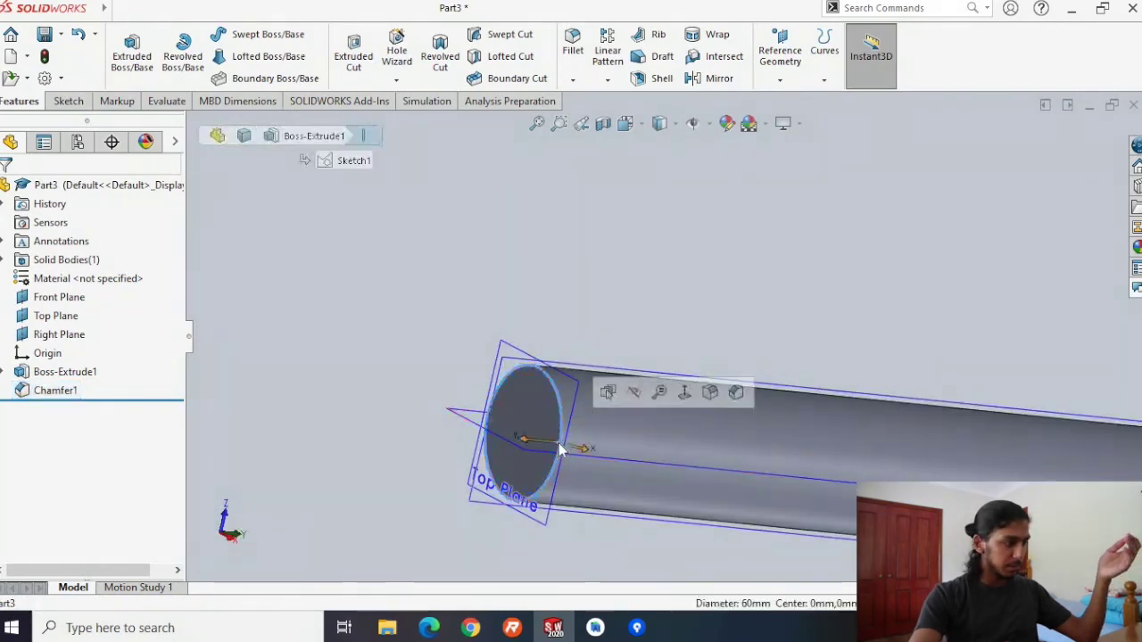
left_click(573, 79)
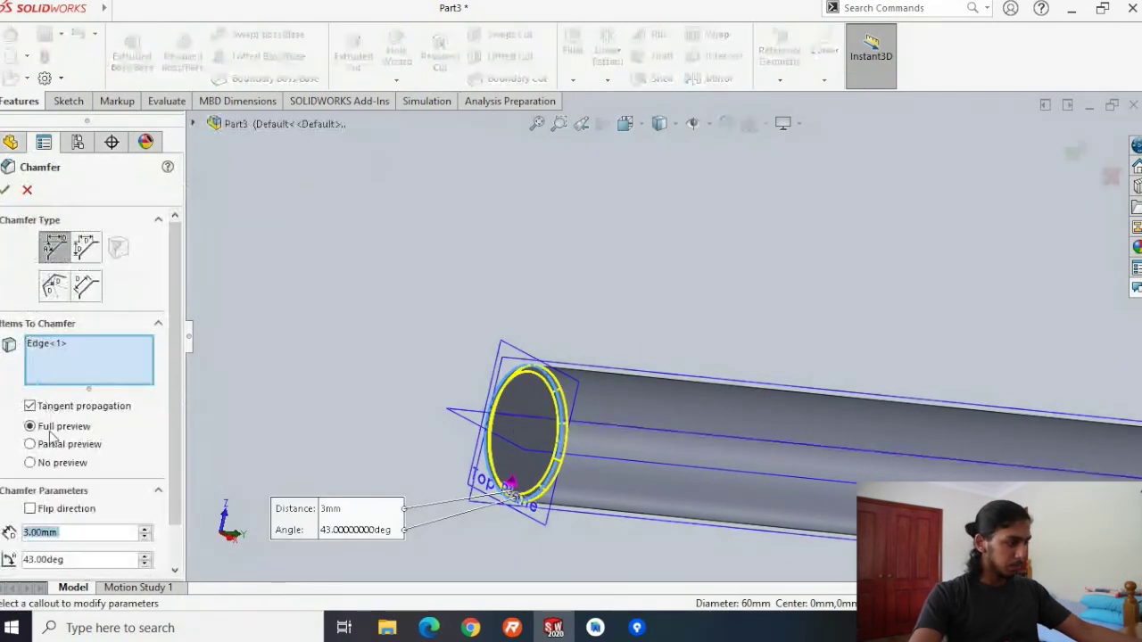
left_click(7, 191)
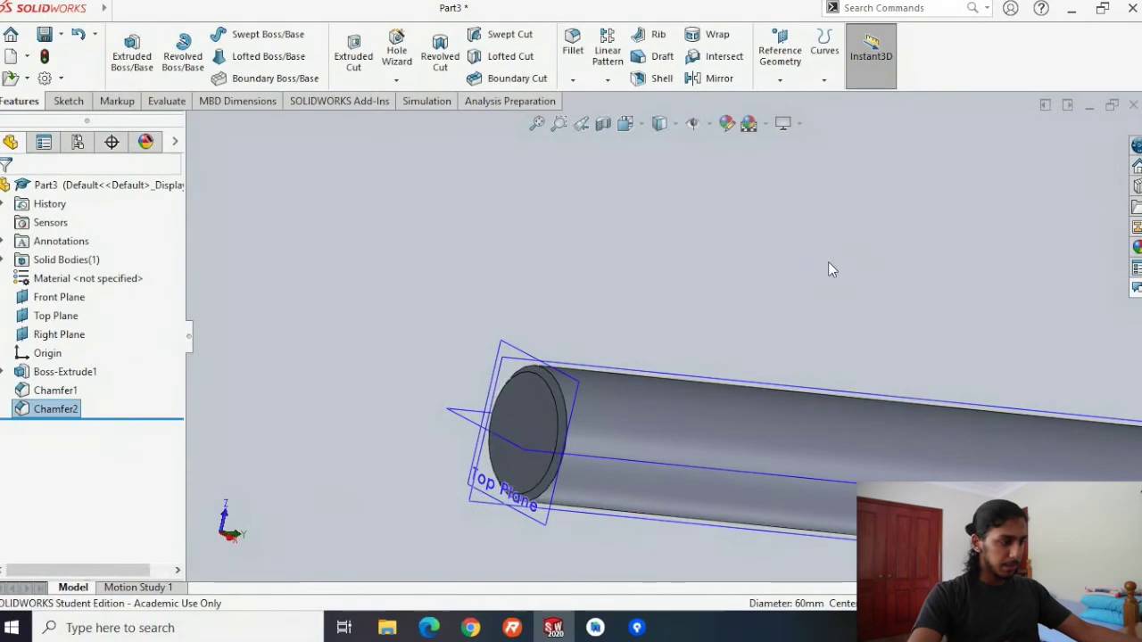
scroll(839, 281, "up", 2)
middle_click_drag(955, 395, 599, 352)
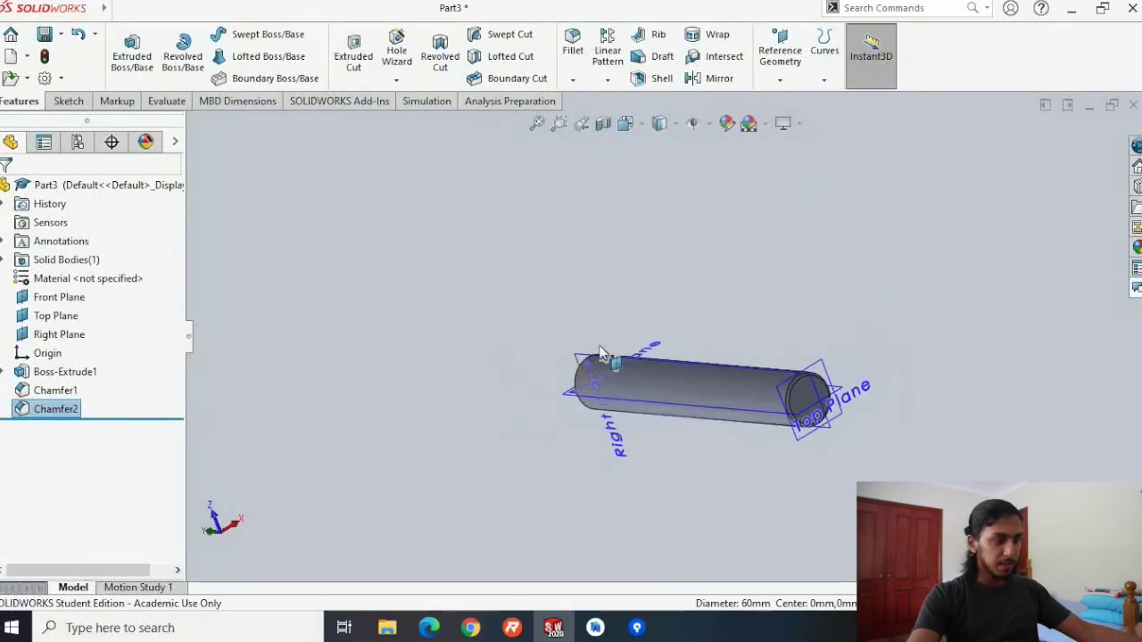
middle_click_drag(678, 261, 471, 69)
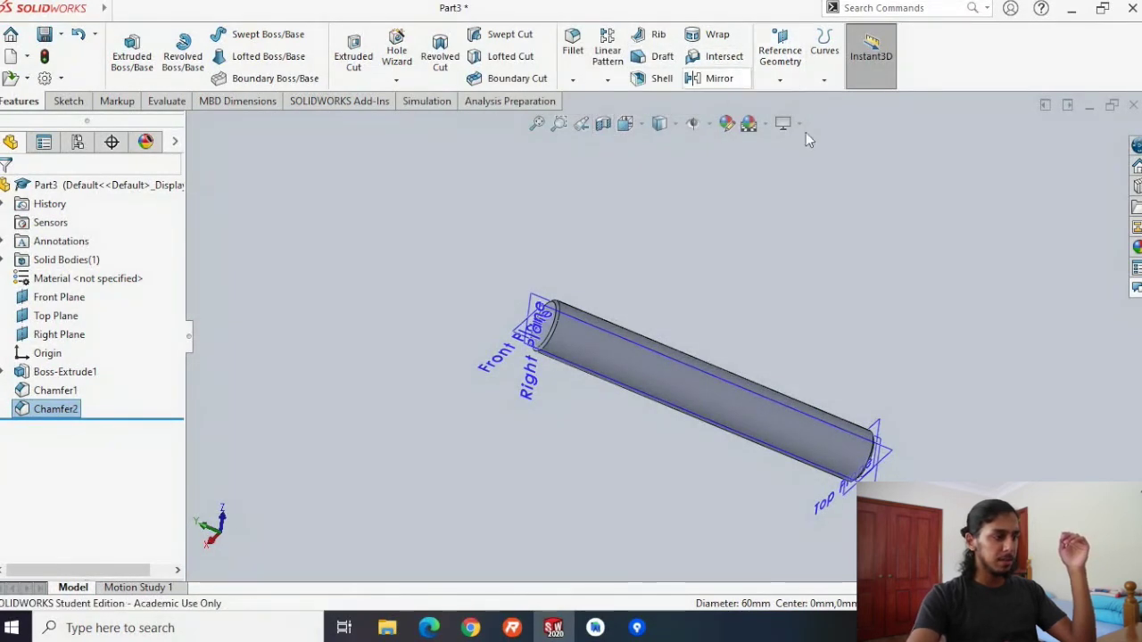
middle_click_drag(1011, 450, 859, 211)
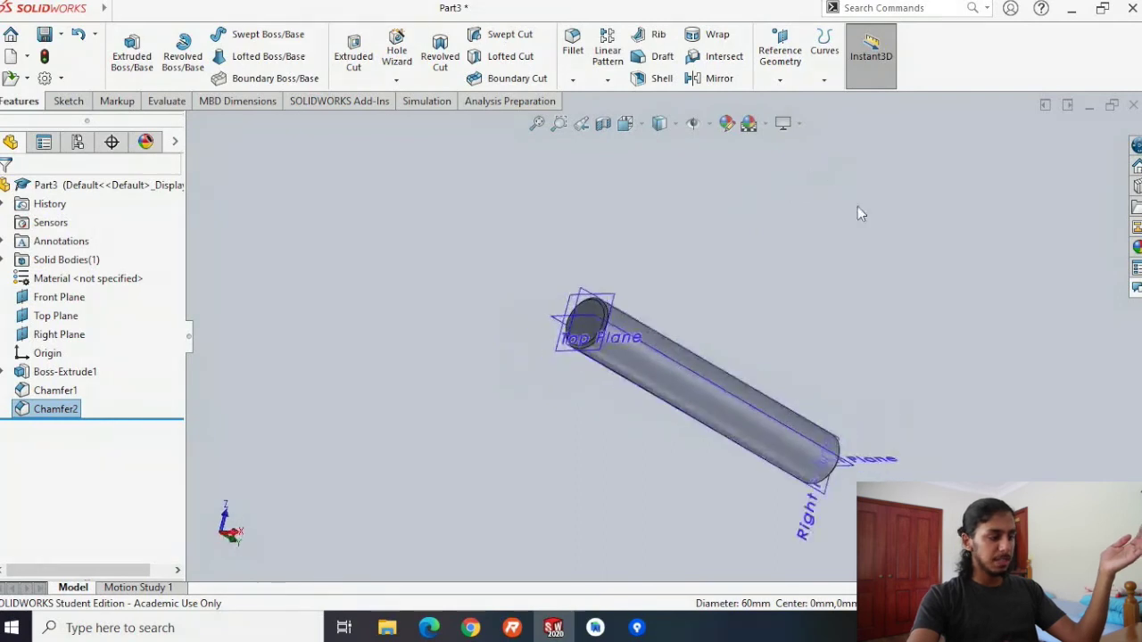
middle_click_drag(934, 430, 857, 378)
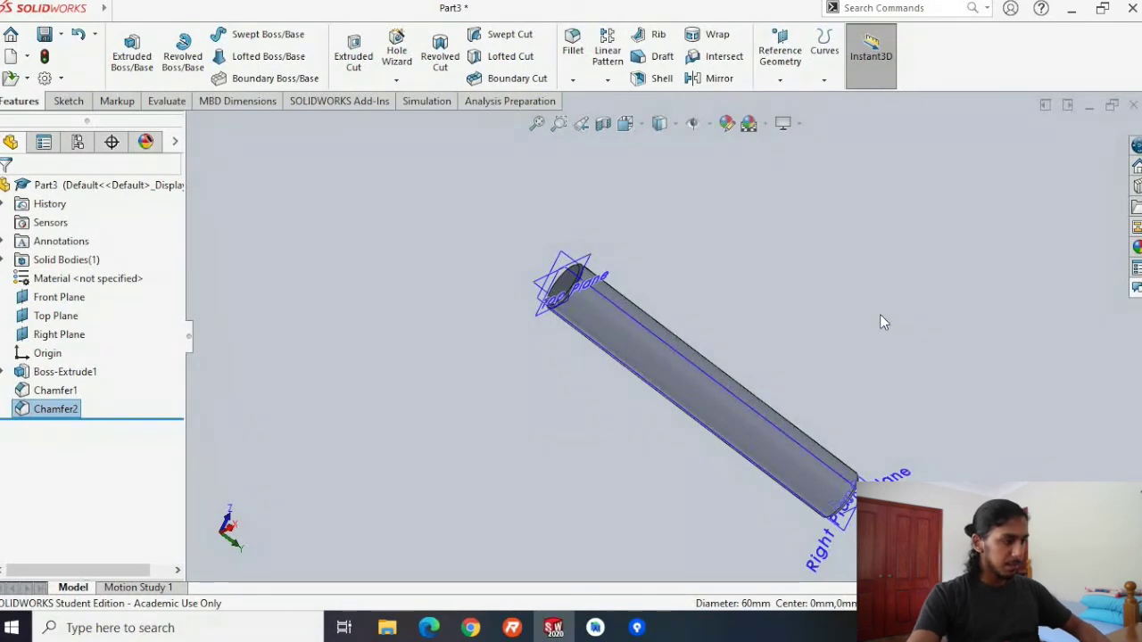
Save the part as 'Hex Shaft' with Ctrl+S.
key("ctrl+s")
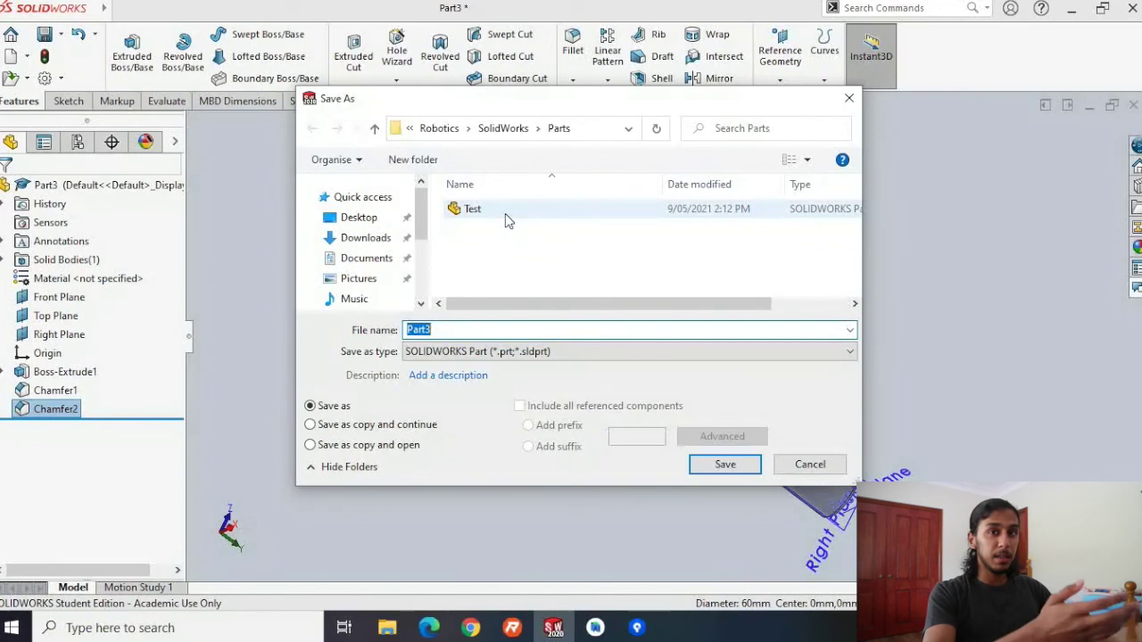
type("He")
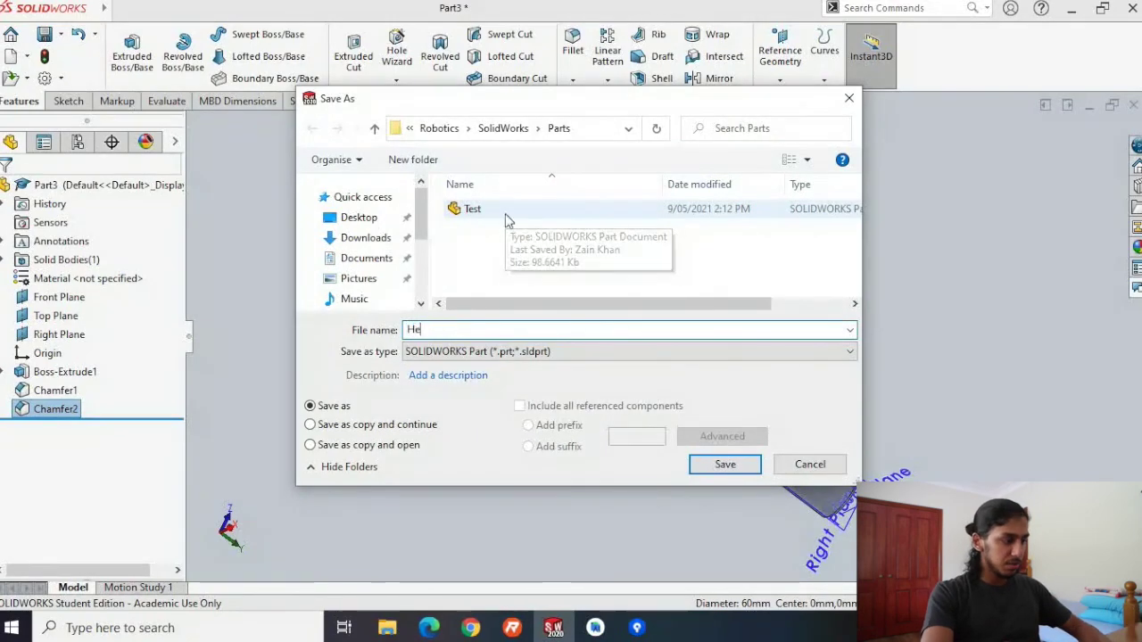
type("x Shaft")
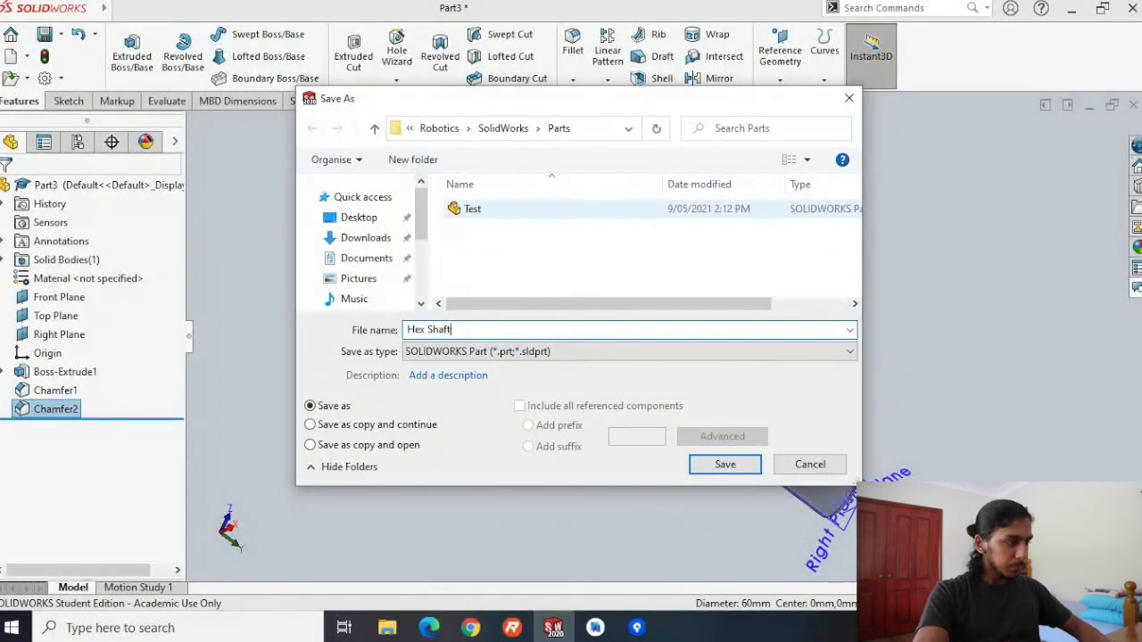
key("Return")
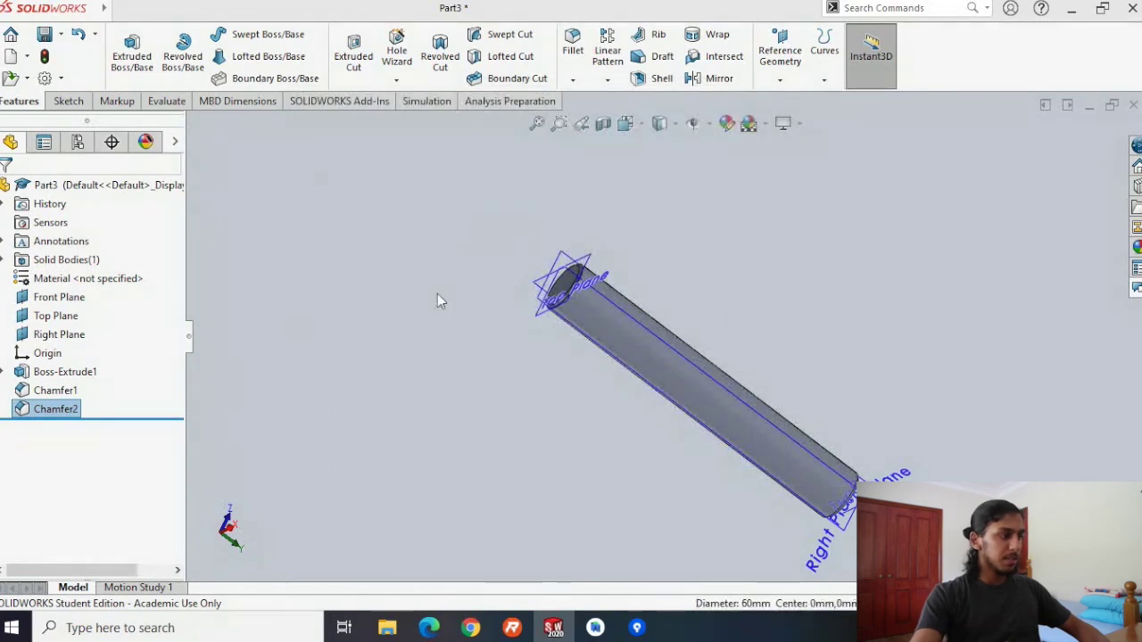